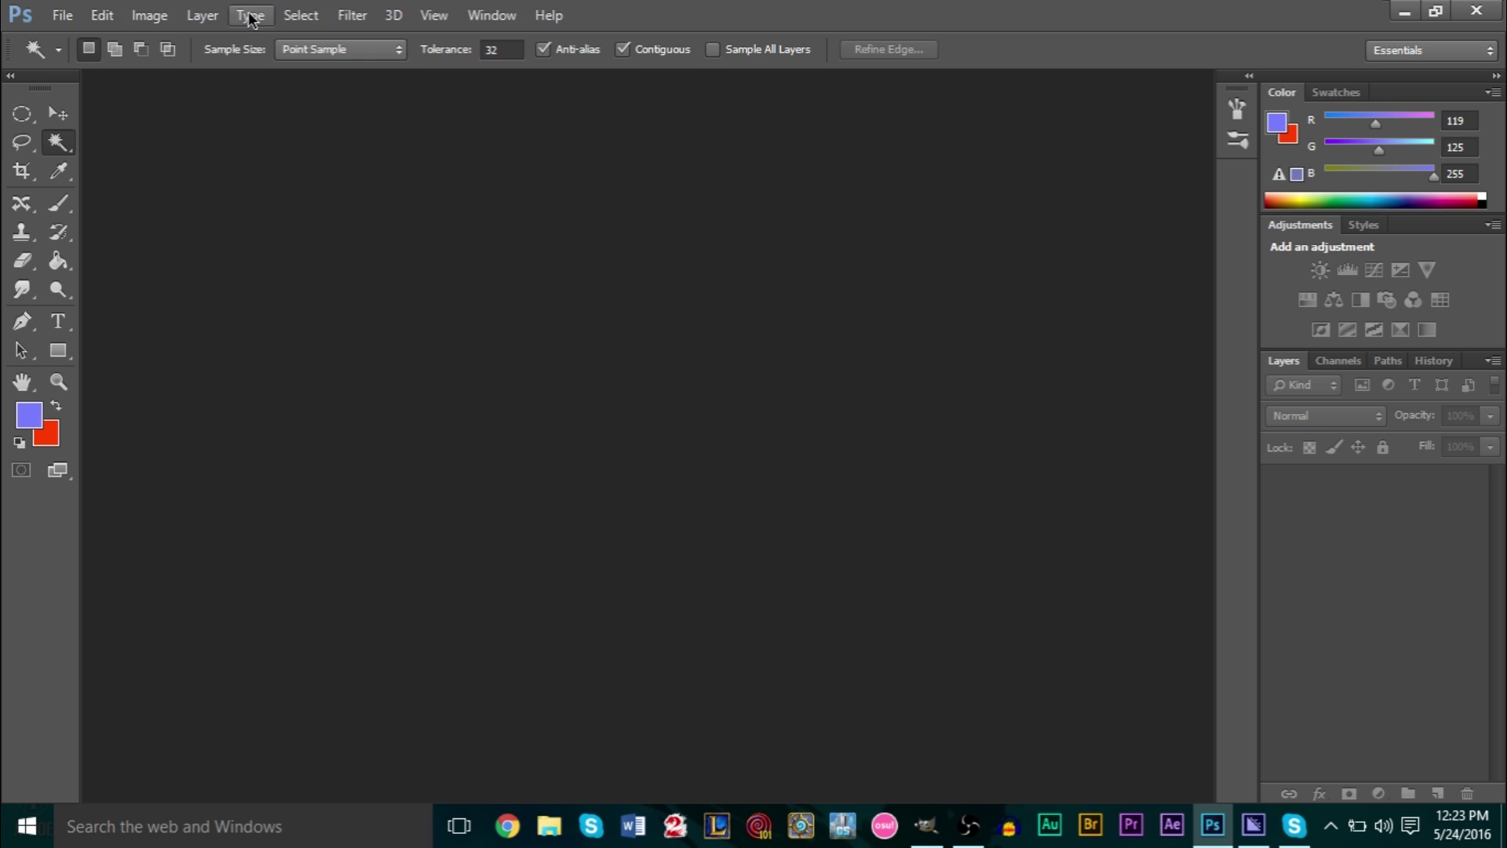
Create a new 800 × 600 pixel document via File > New.
click(62, 15)
click(84, 46)
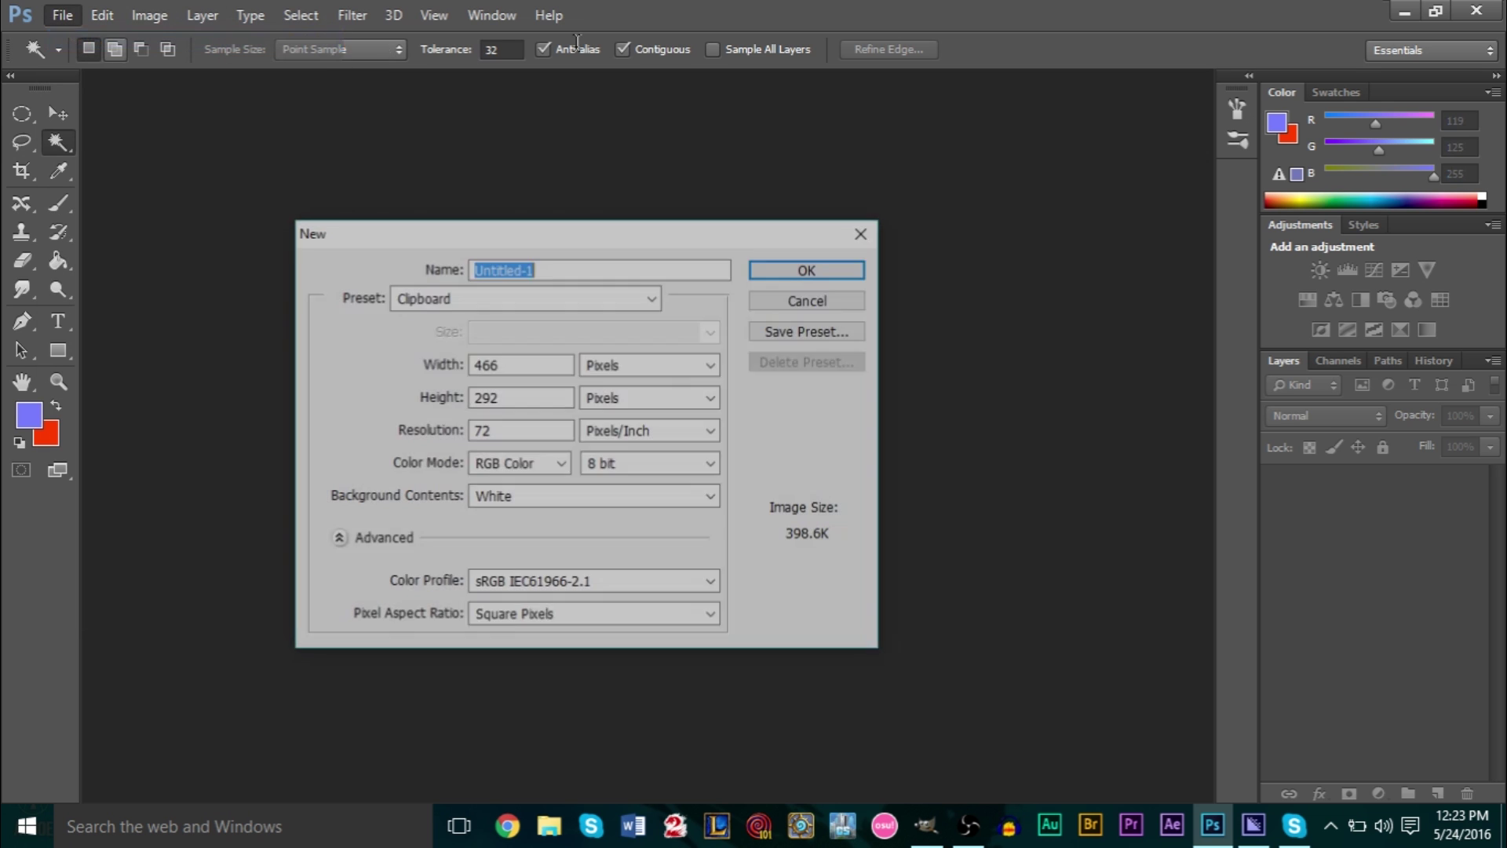
drag(603, 234, 813, 190)
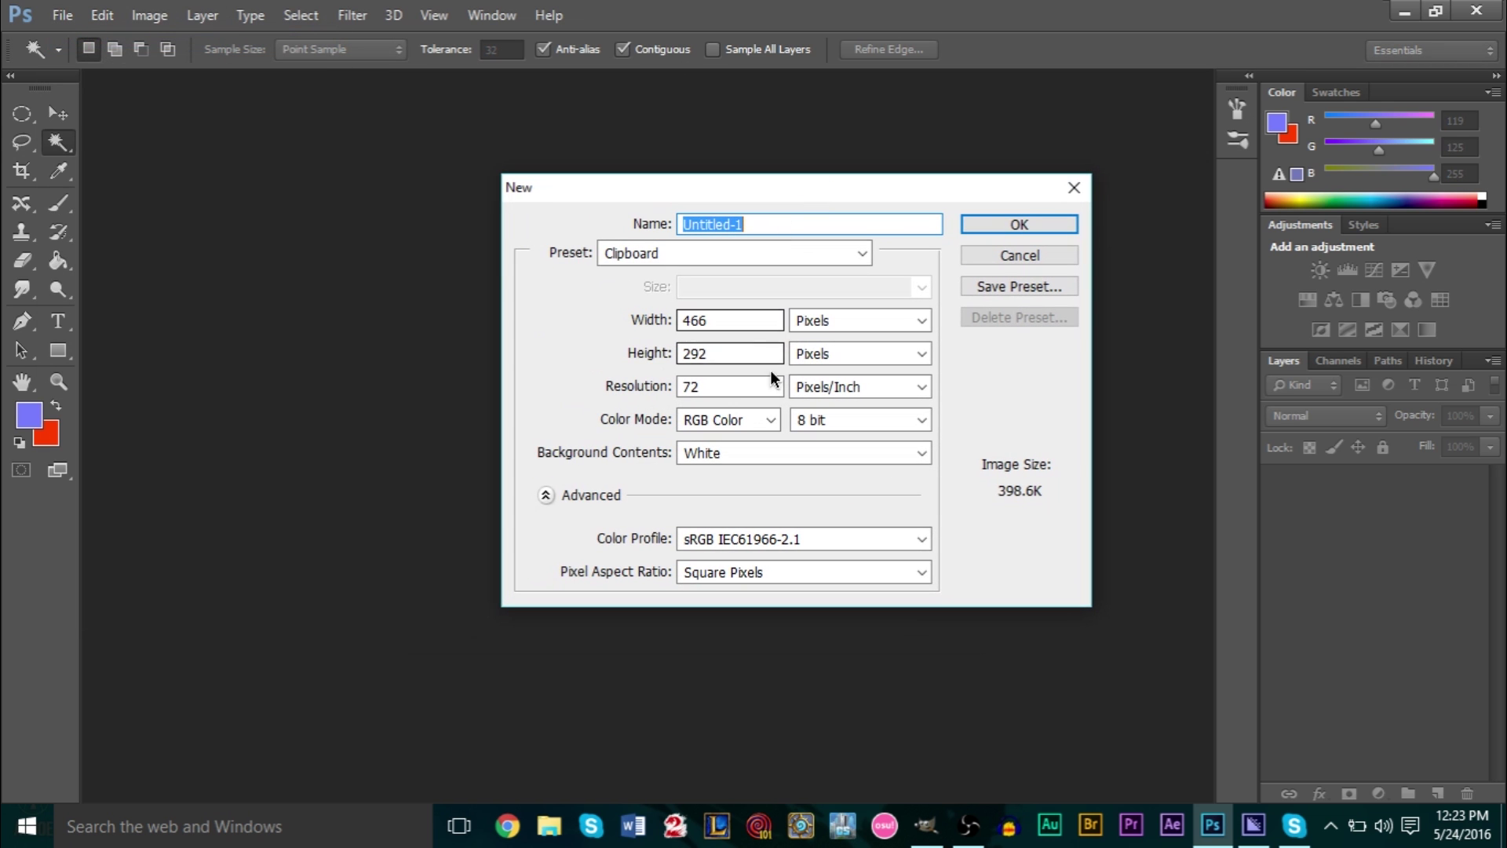
double_click(746, 319)
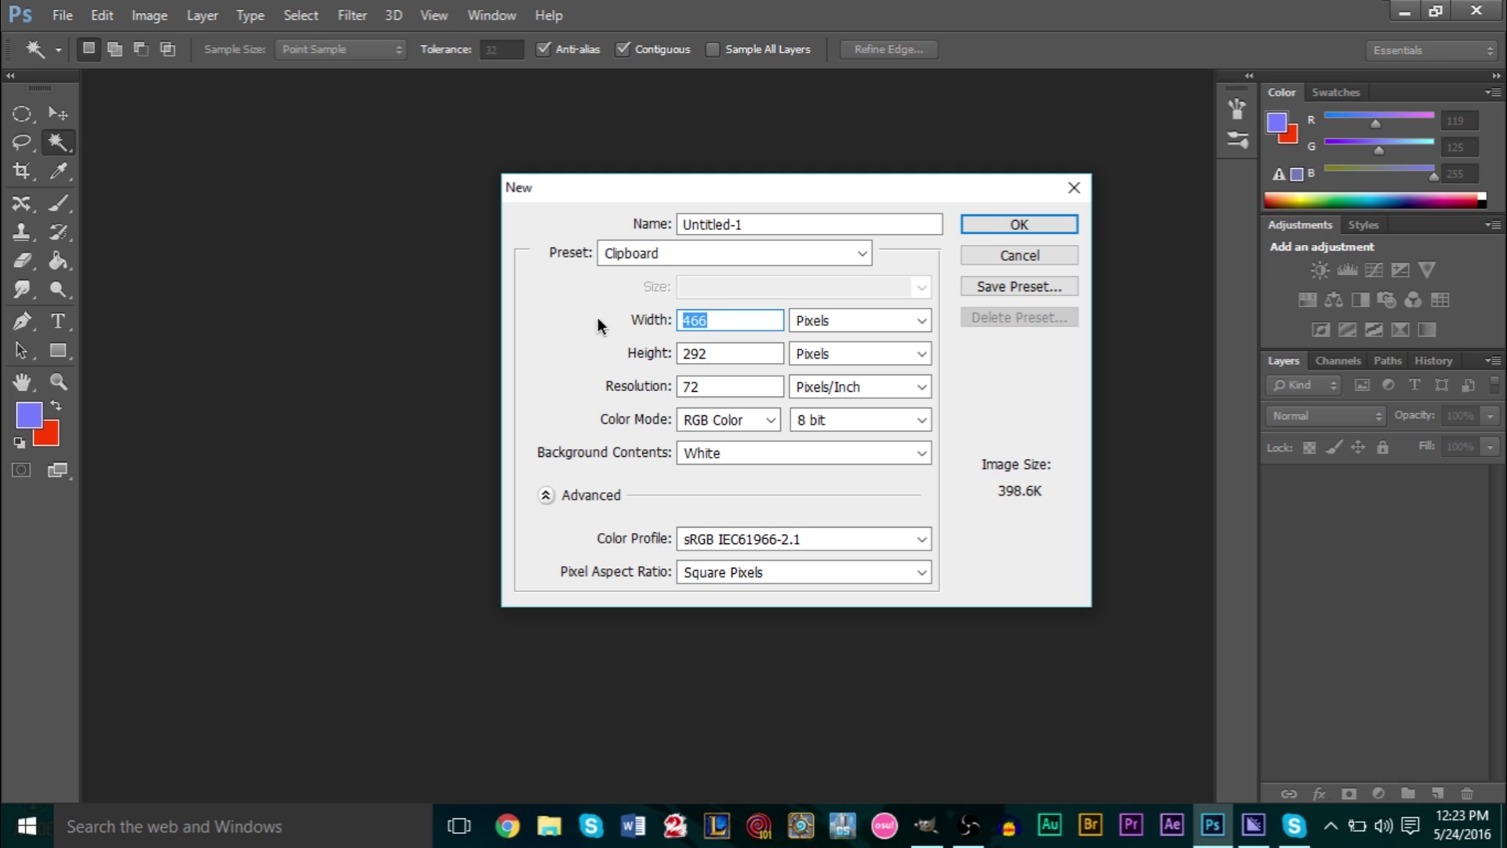
text(800)
key(Tab)
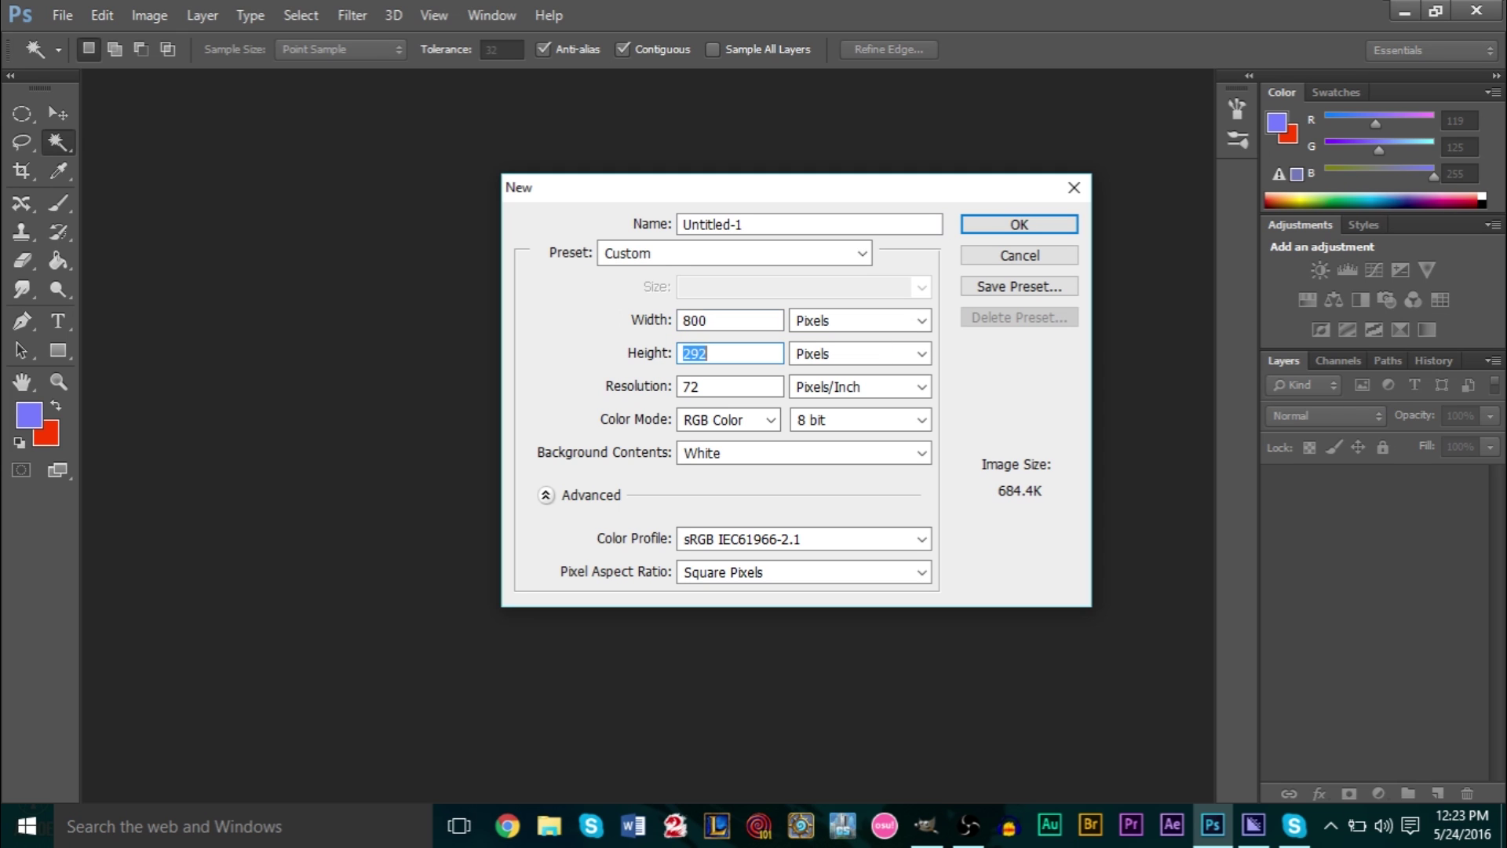
text(600)
key(Return)
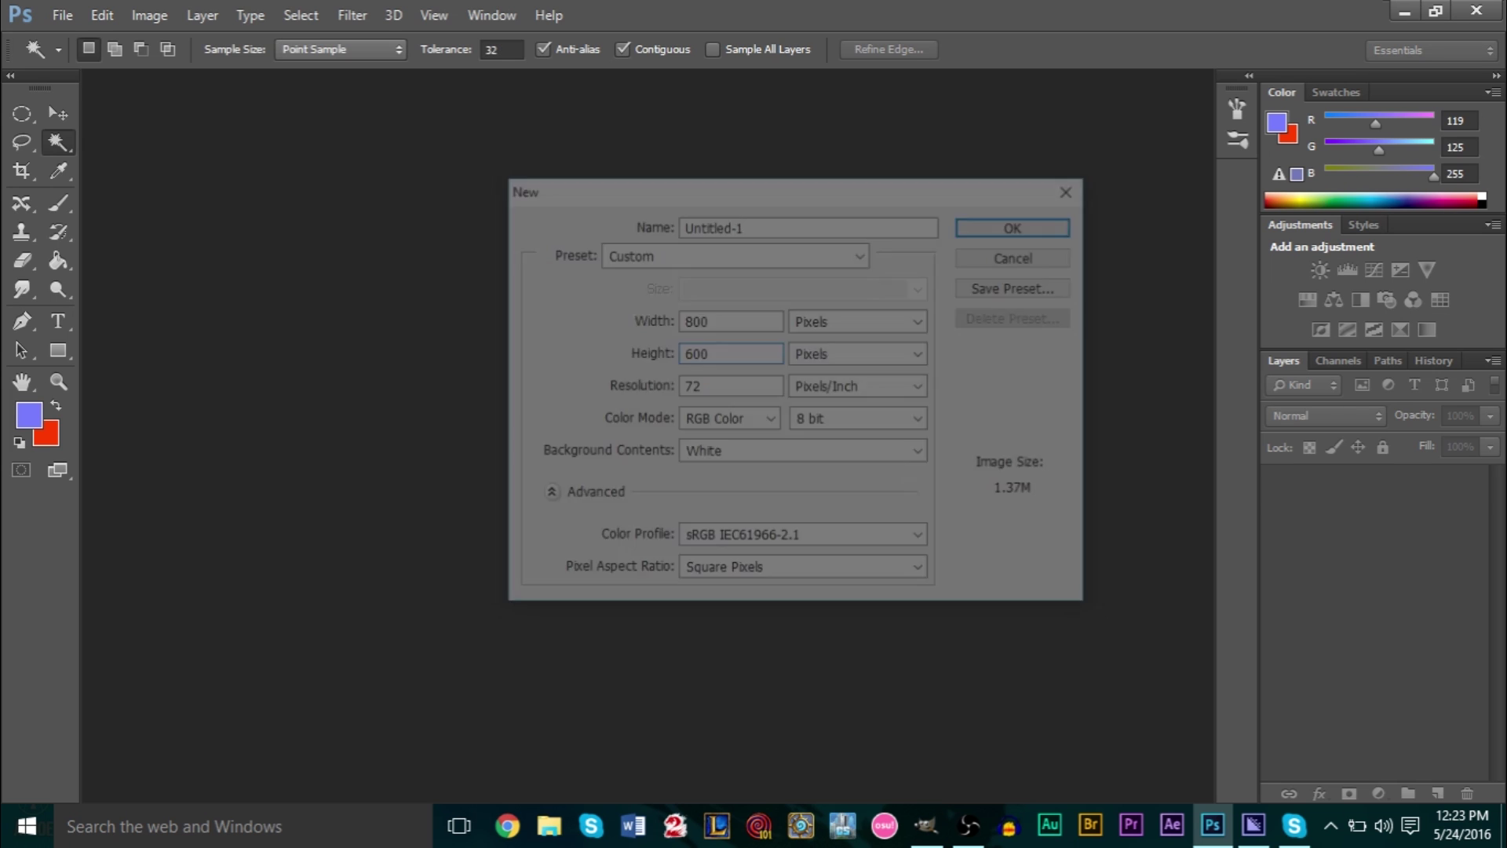
Drag the controller PNG from the desktop into the document, then cancel the placement.
key(super+d)
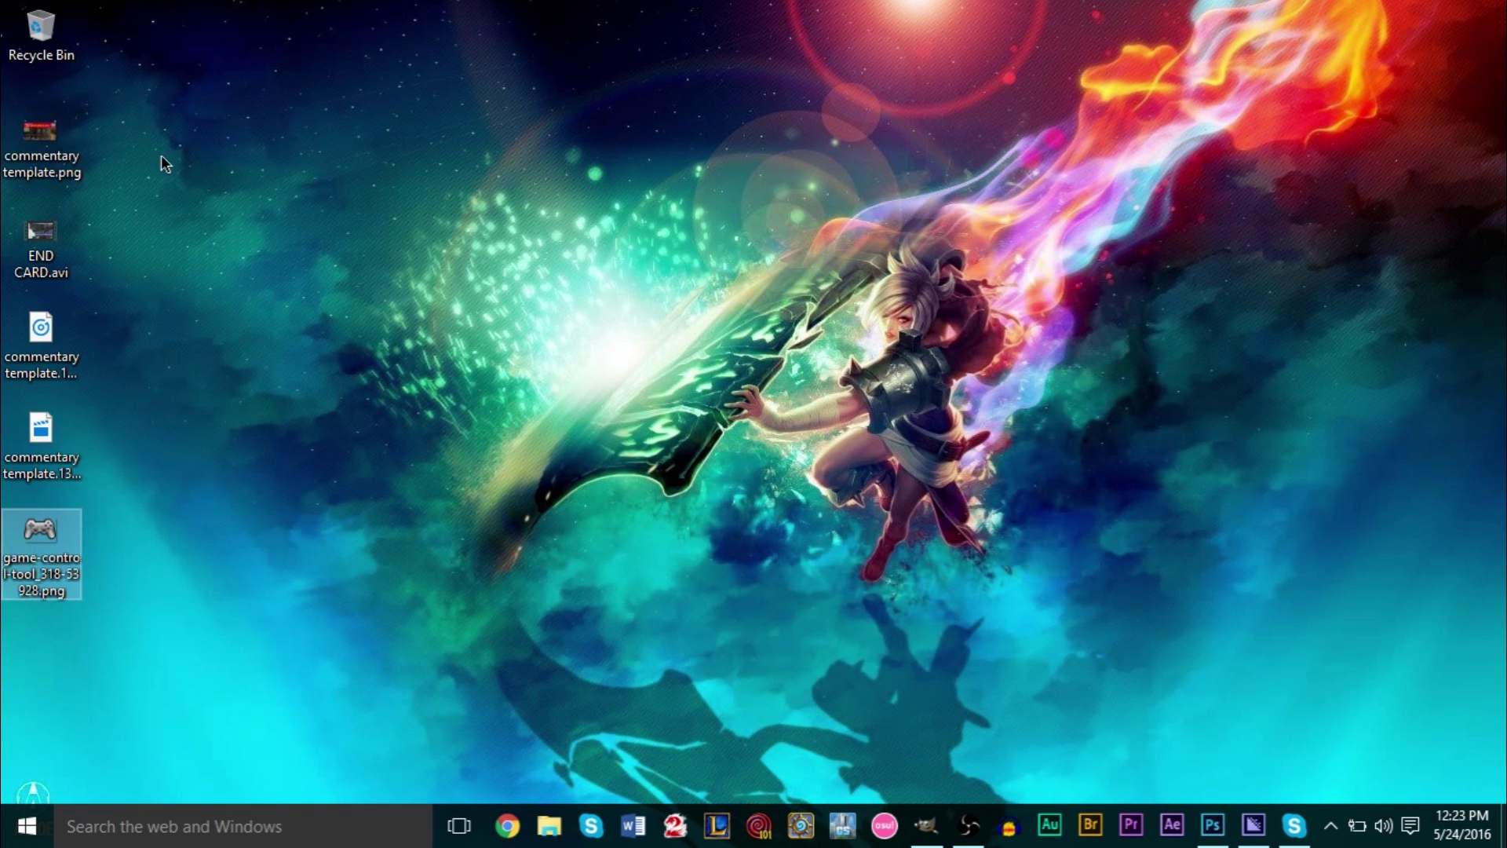
drag(43, 550, 750, 524)
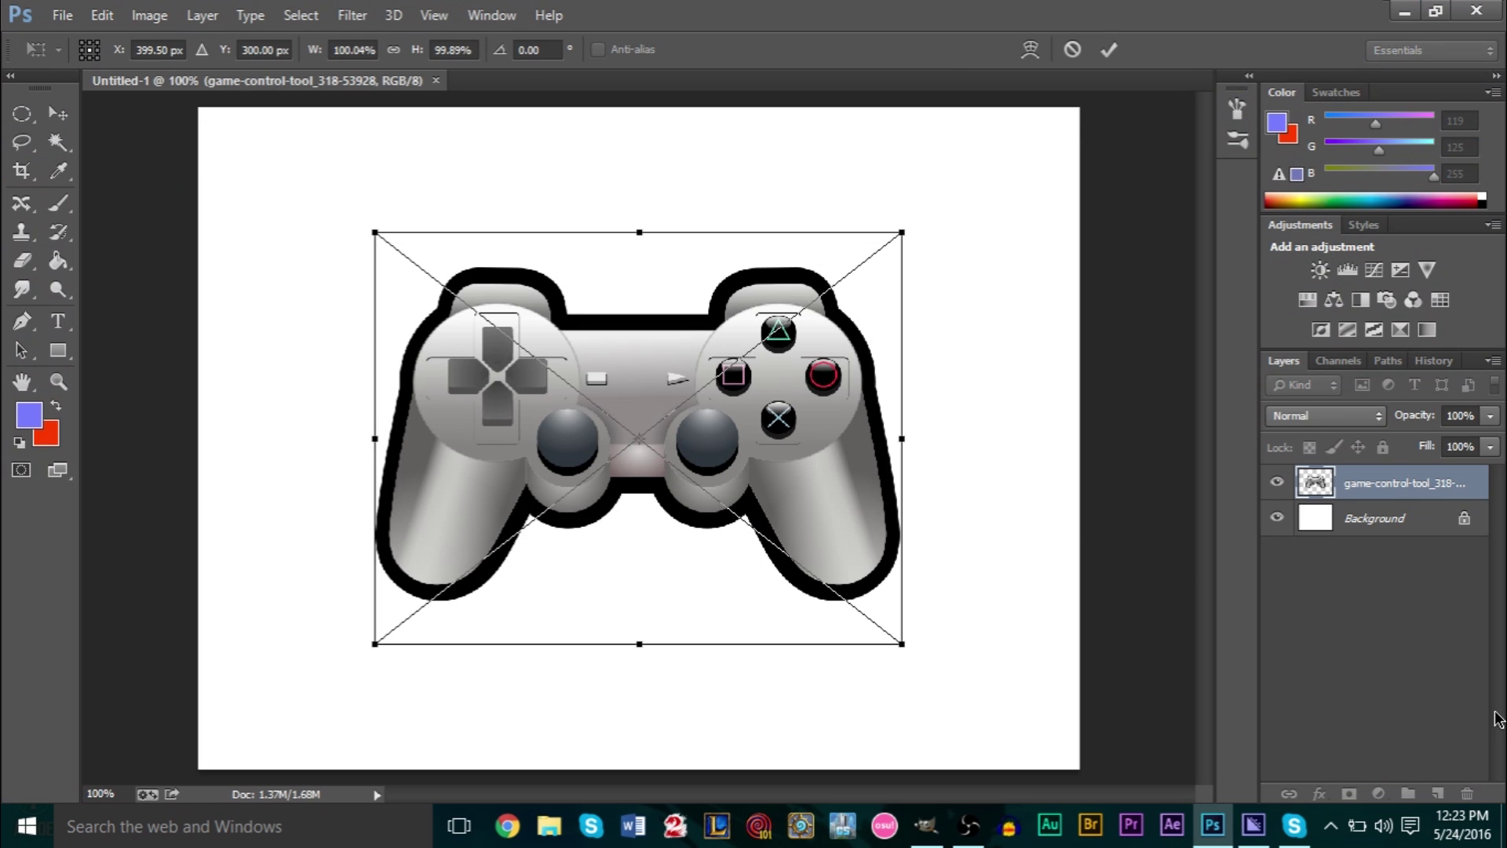
key(Escape)
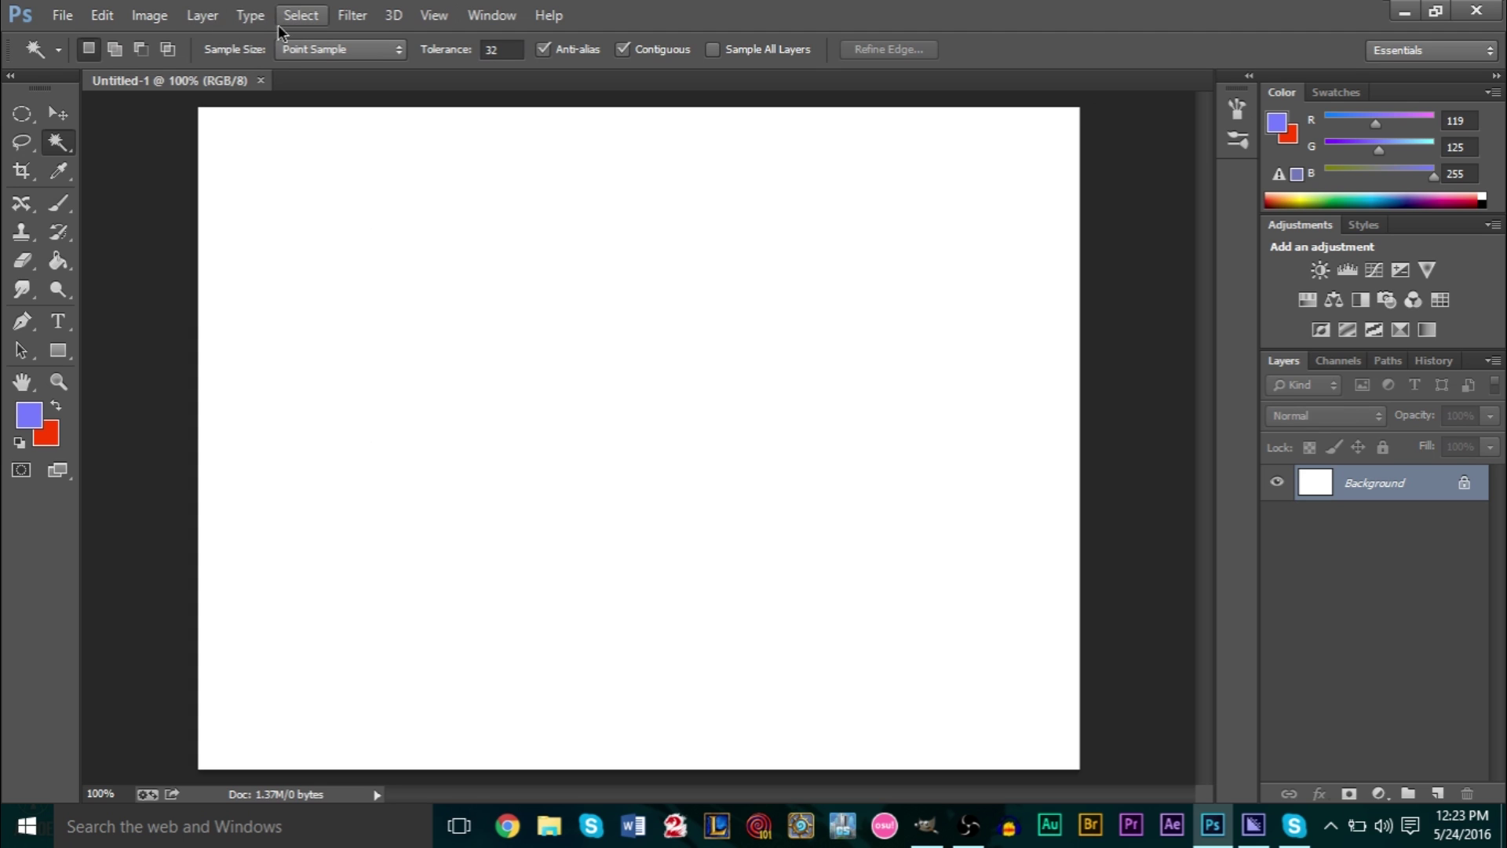
Check the document's colour mode options and close them unchanged.
click(172, 22)
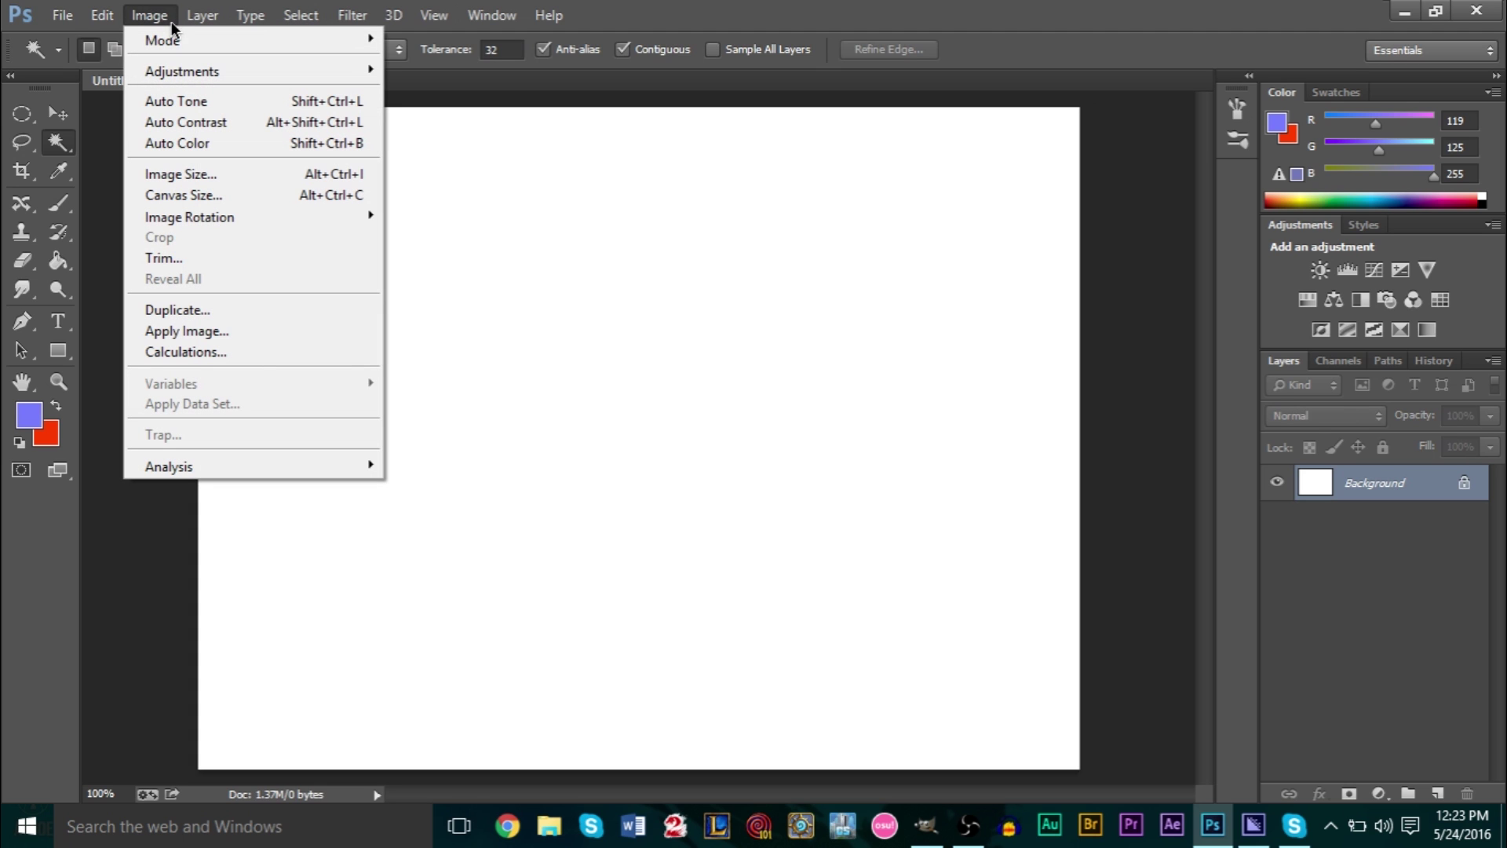
mouse_move(202, 37)
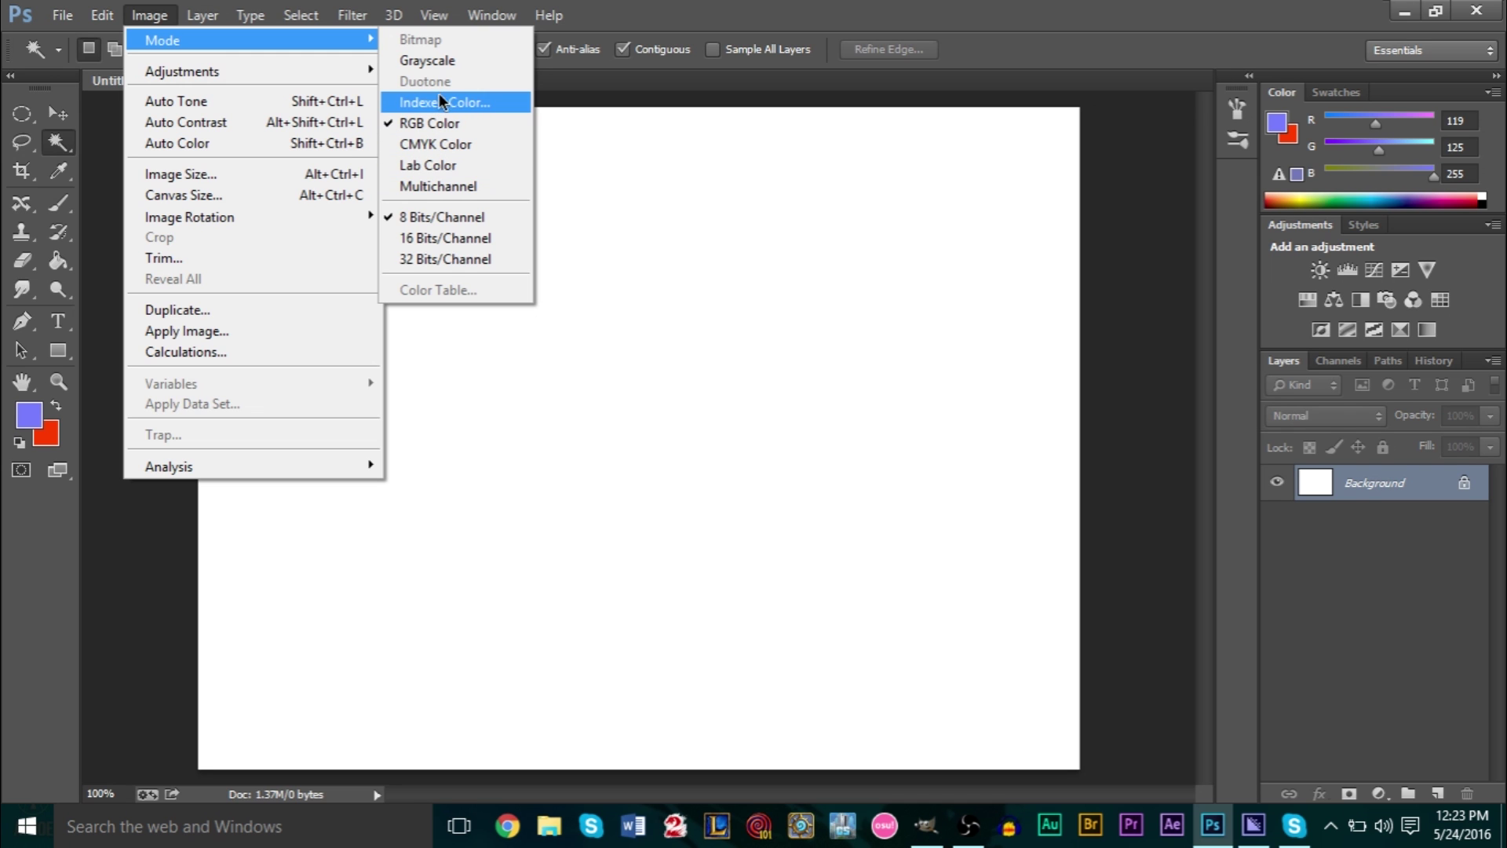
click(605, 92)
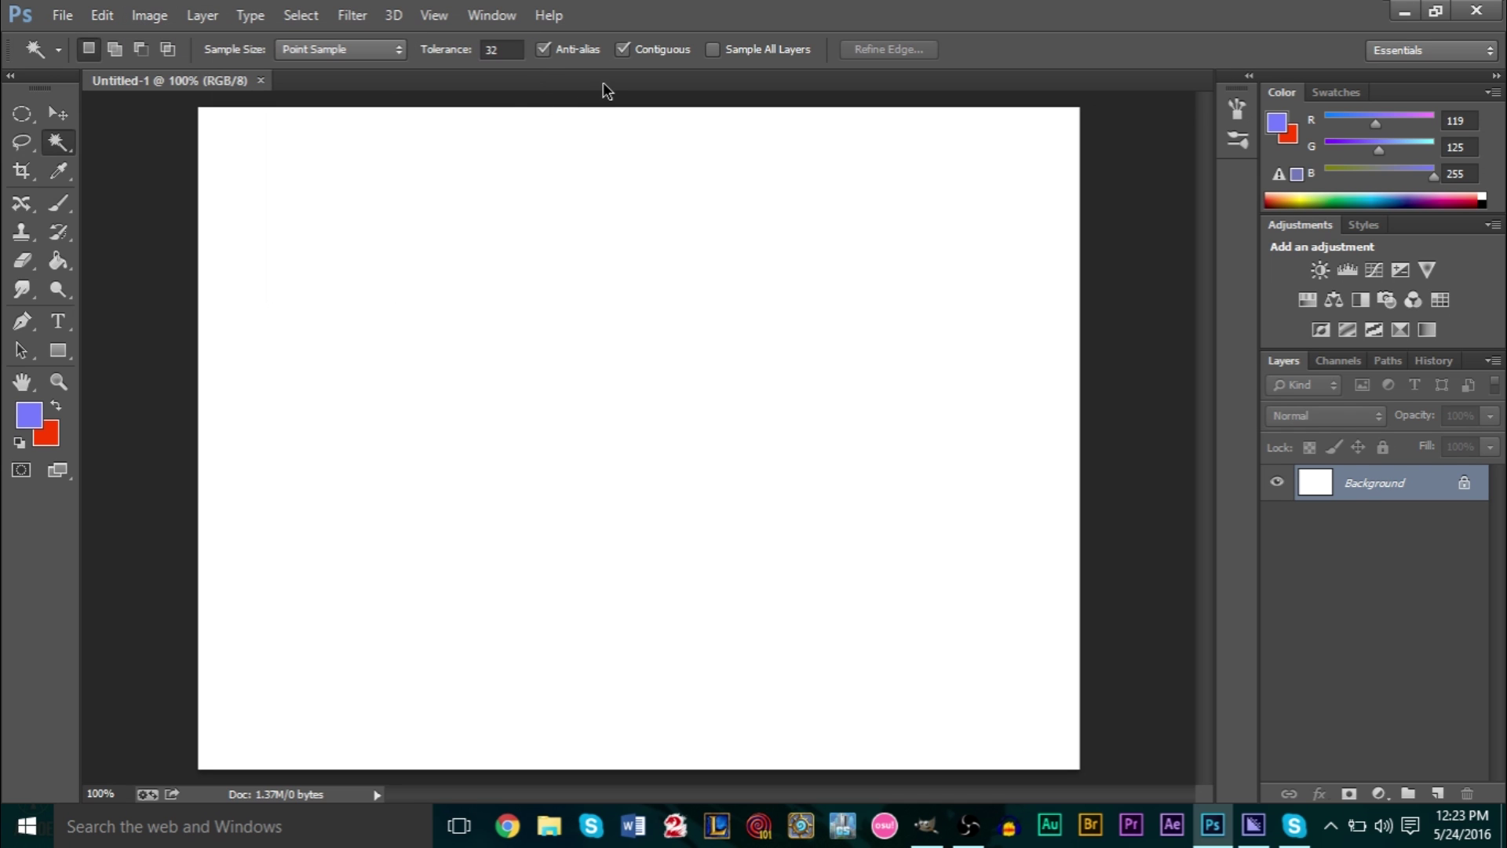
Drop the controller PNG from the desktop onto the canvas and confirm the placement.
click(1504, 825)
drag(40, 541, 516, 367)
key(Return)
key(w)
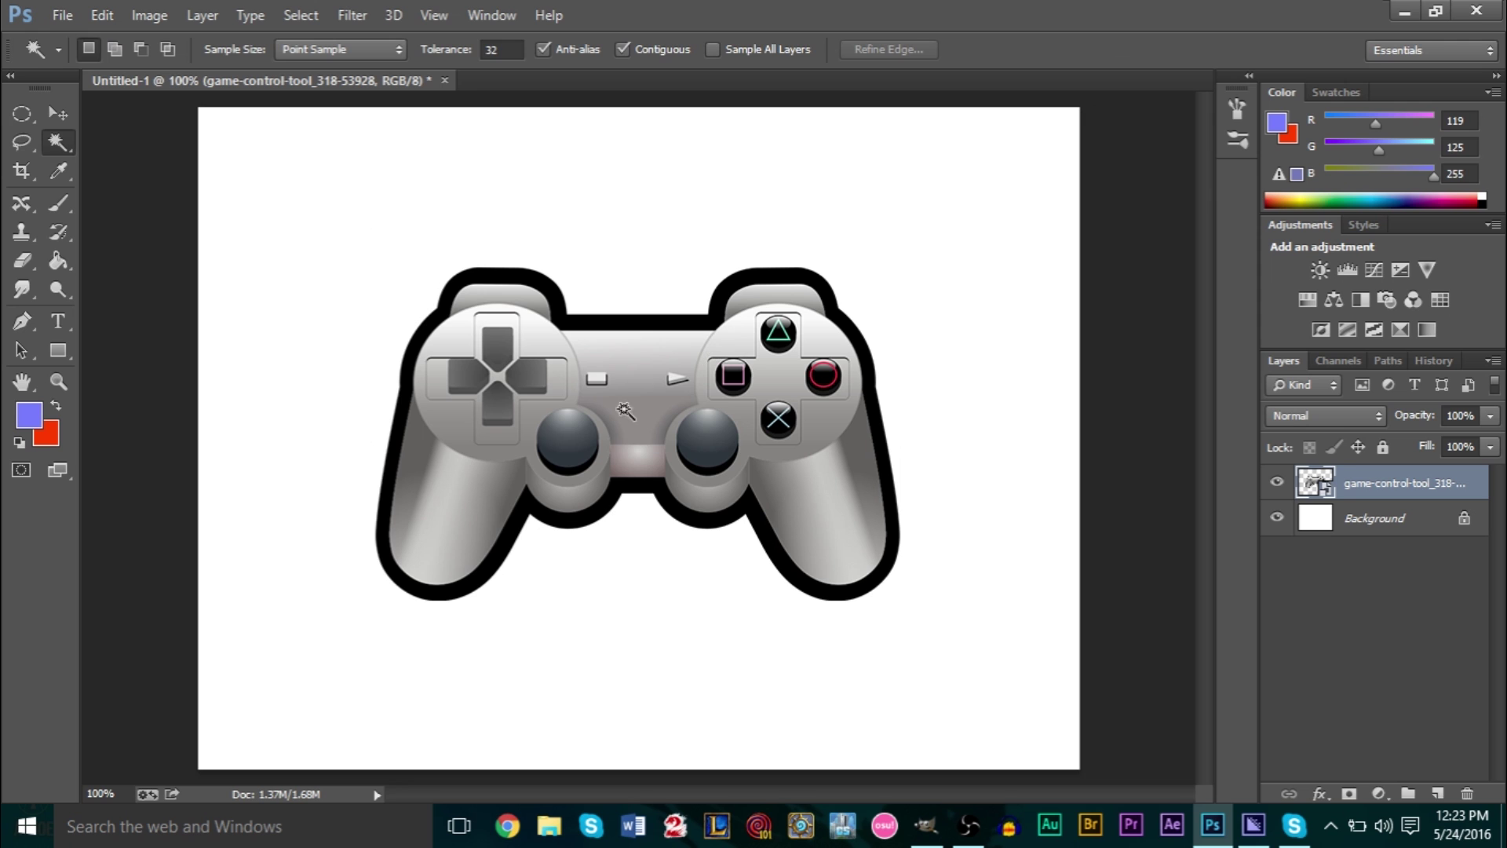
Rasterize the game-control-tool layer into ordinary pixels.
scroll(572, 492, up, 5)
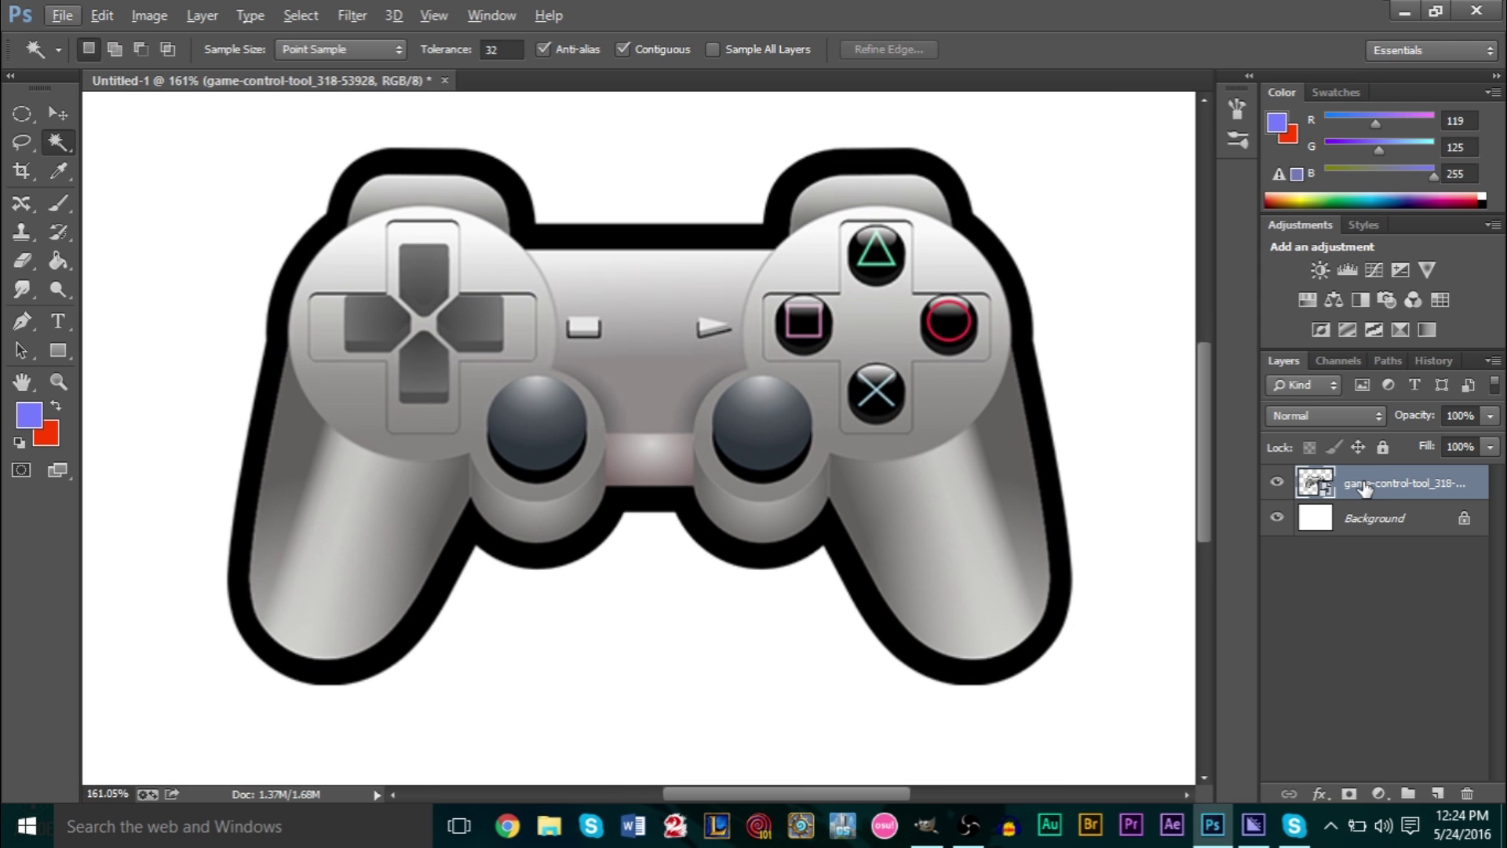
right_click(1364, 489)
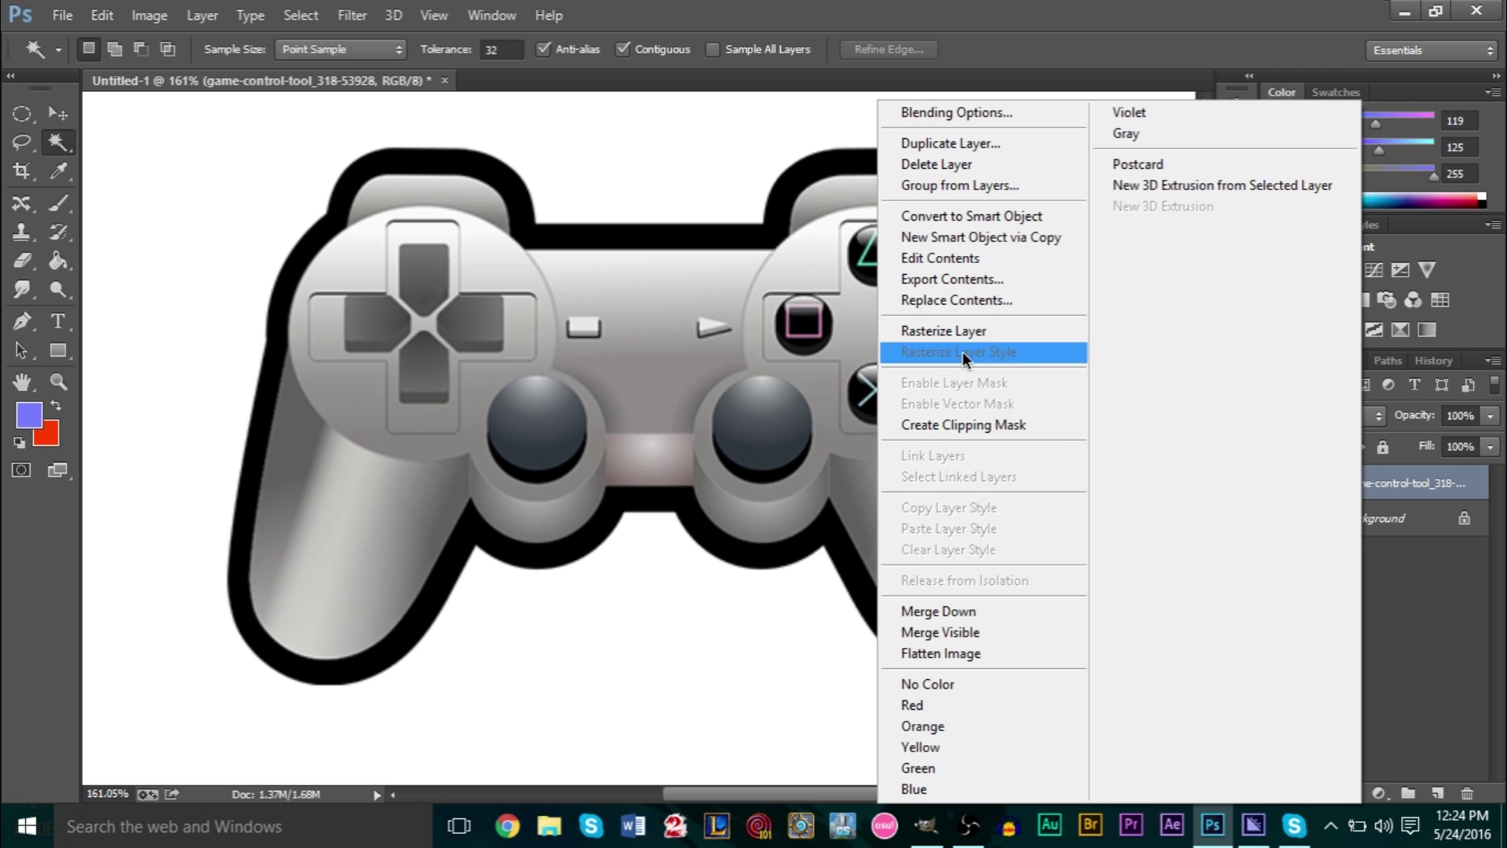
click(977, 333)
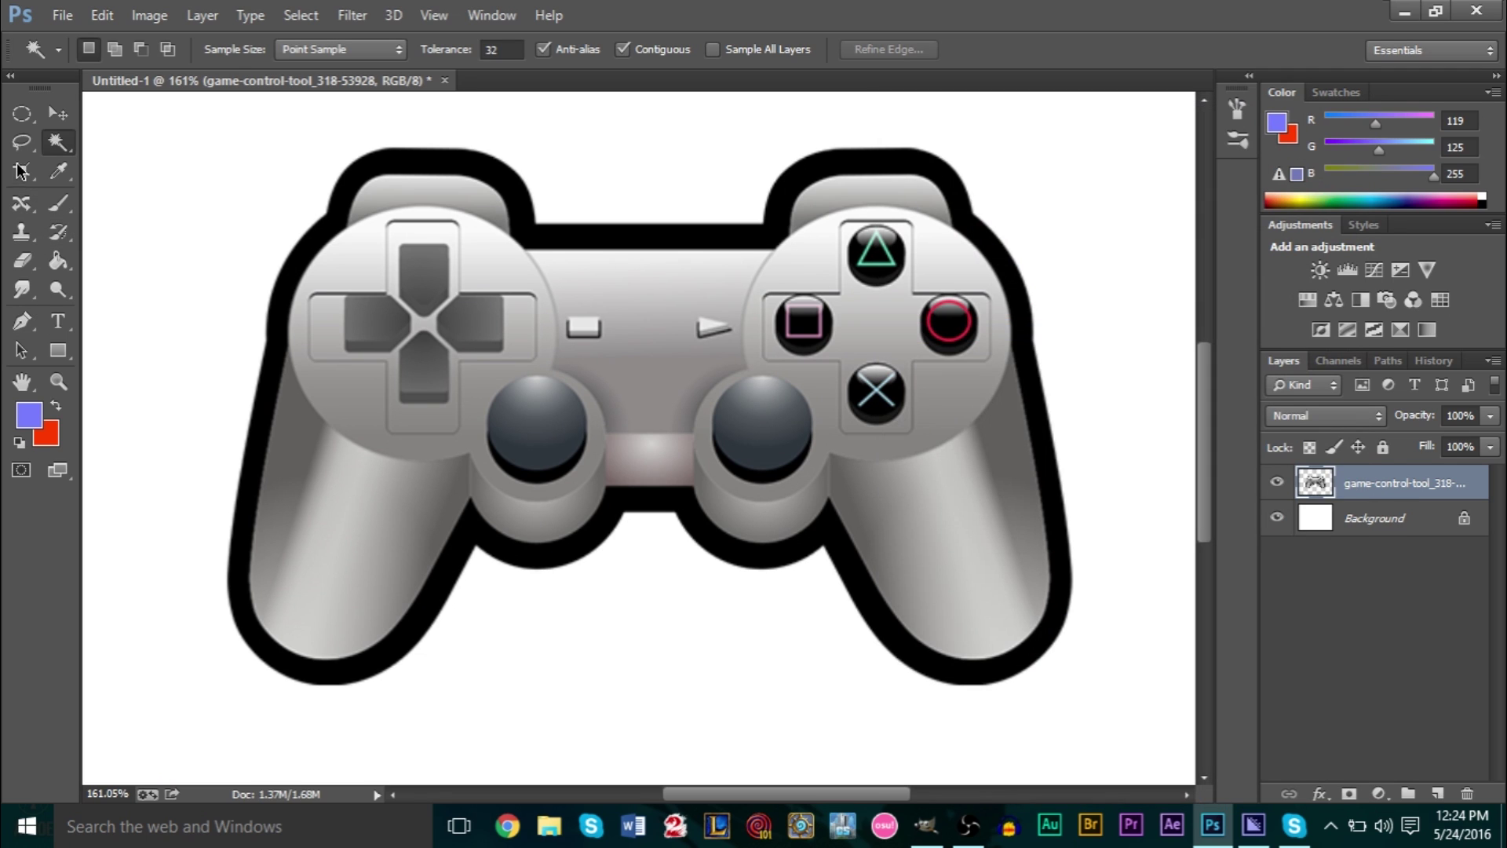
click(244, 192)
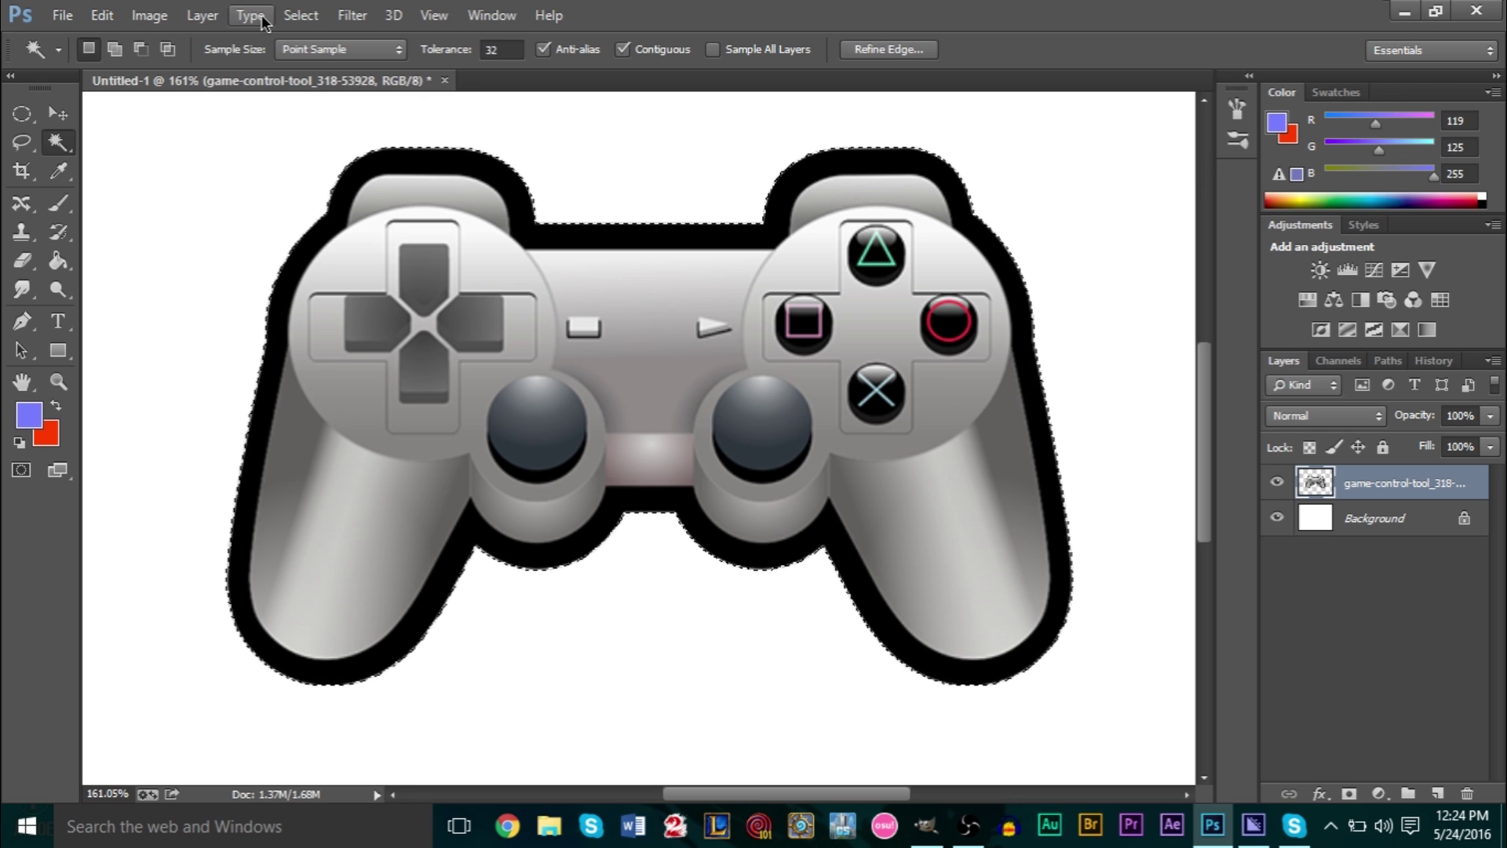
Expand the white-area selection by 5 pixels with Select > Modify > Expand.
click(120, 16)
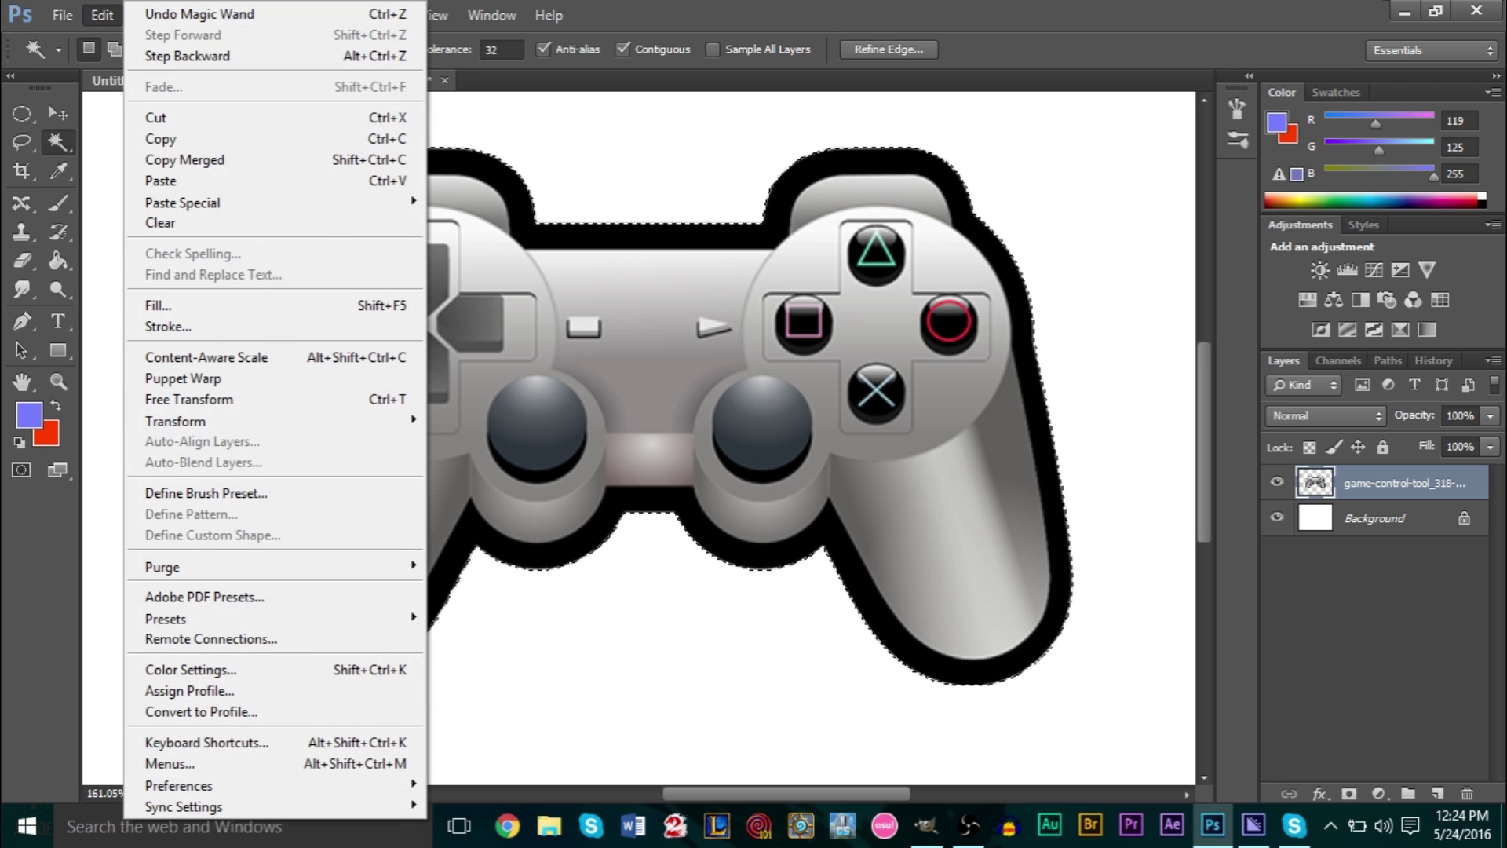
mouse_move(301, 15)
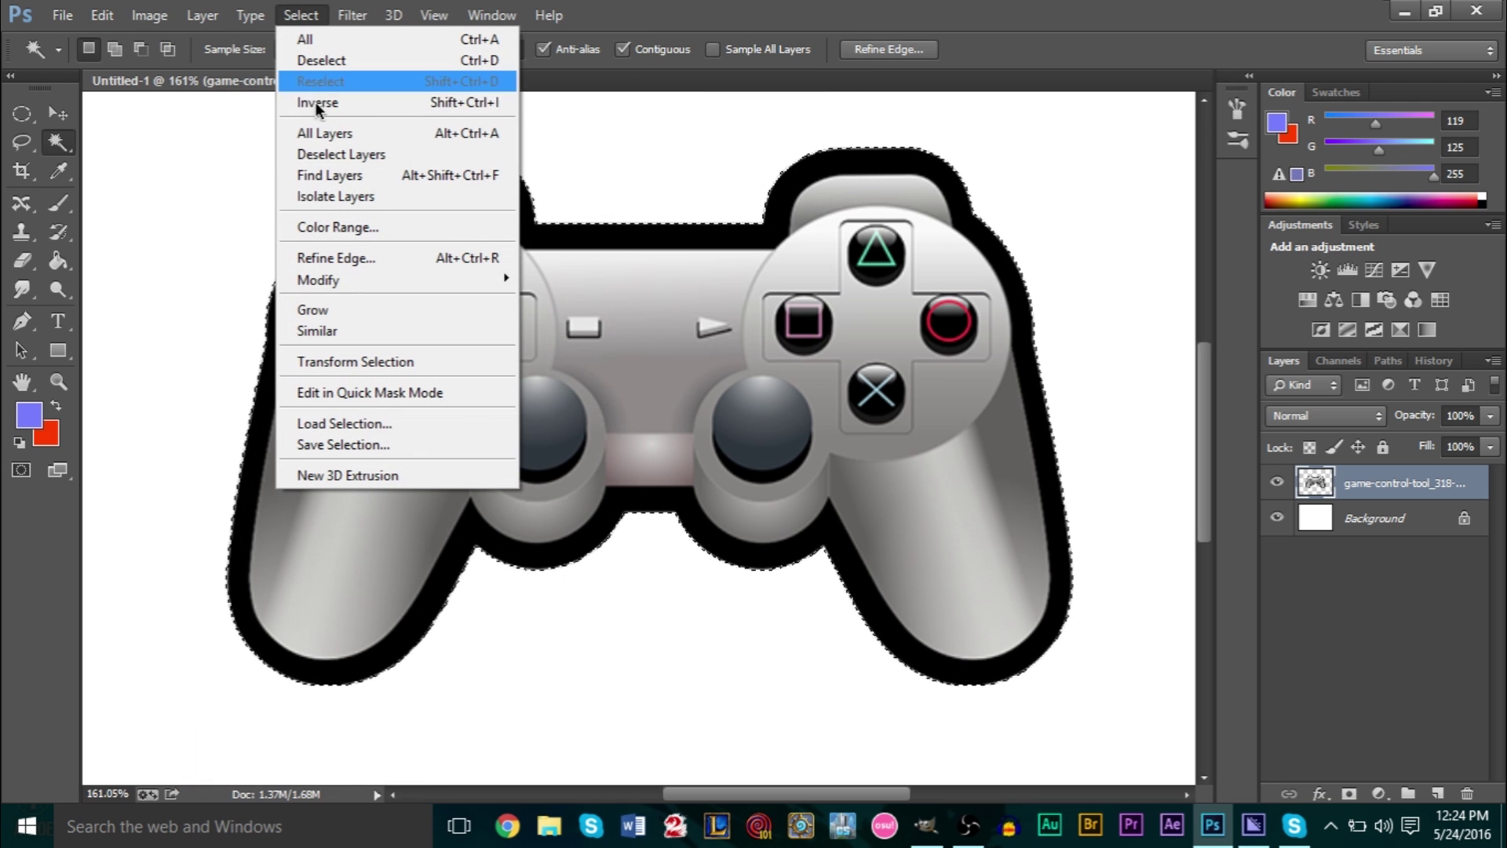
mouse_move(369, 277)
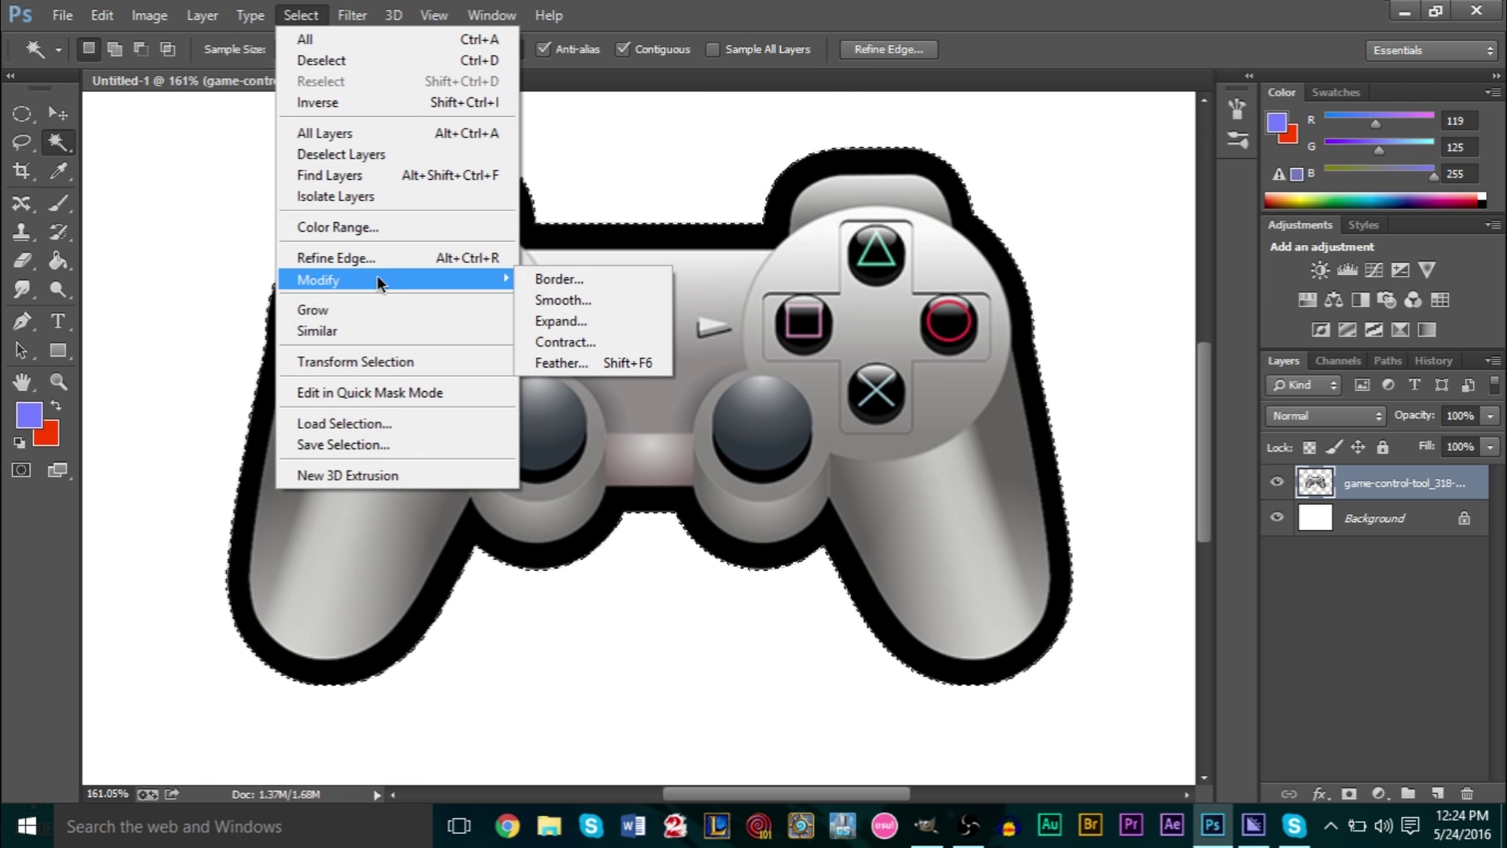
click(567, 320)
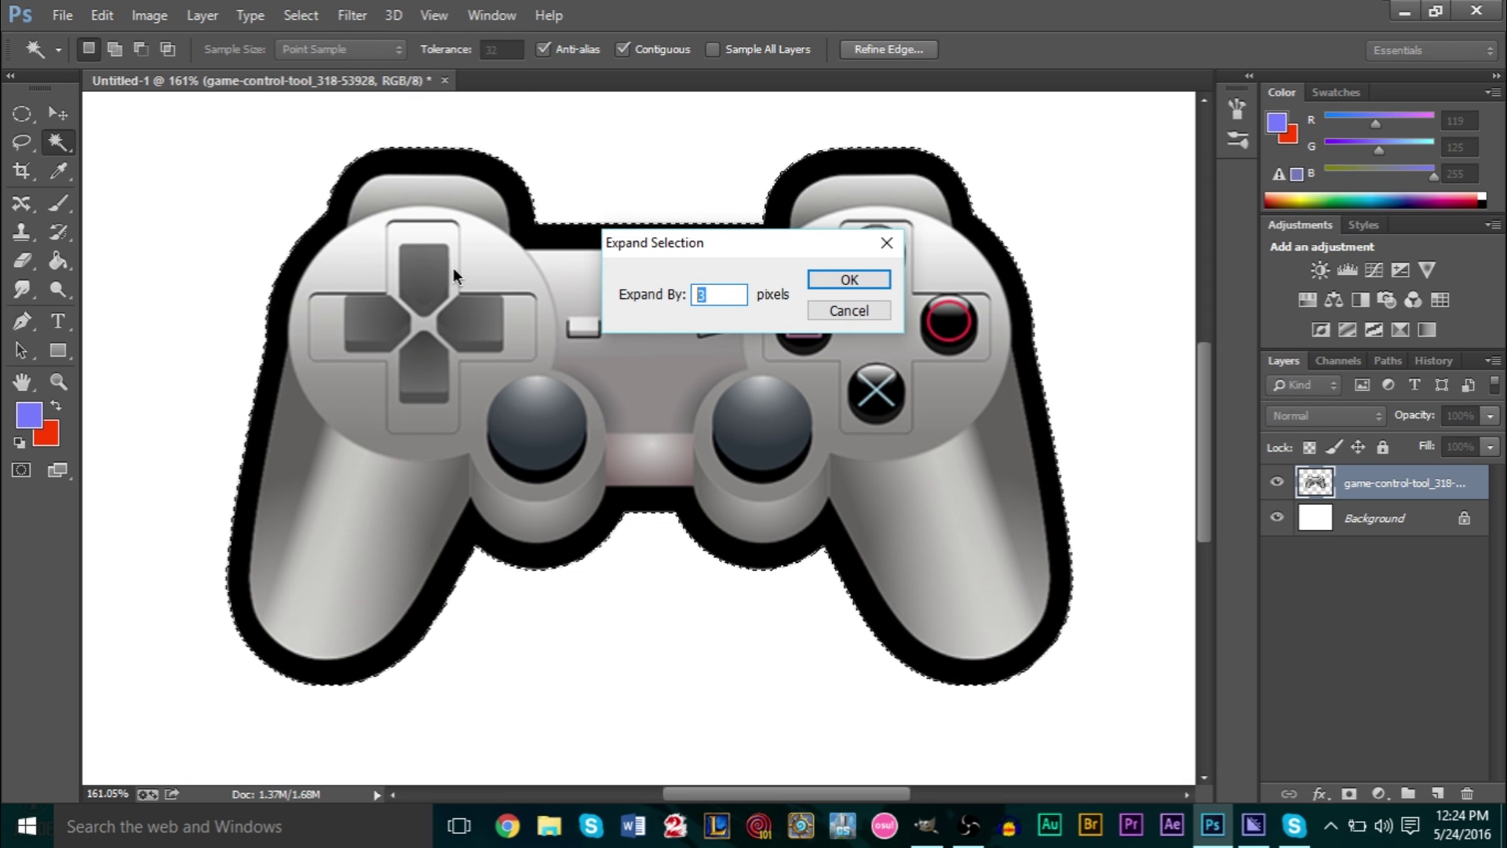
text(5)
click(862, 283)
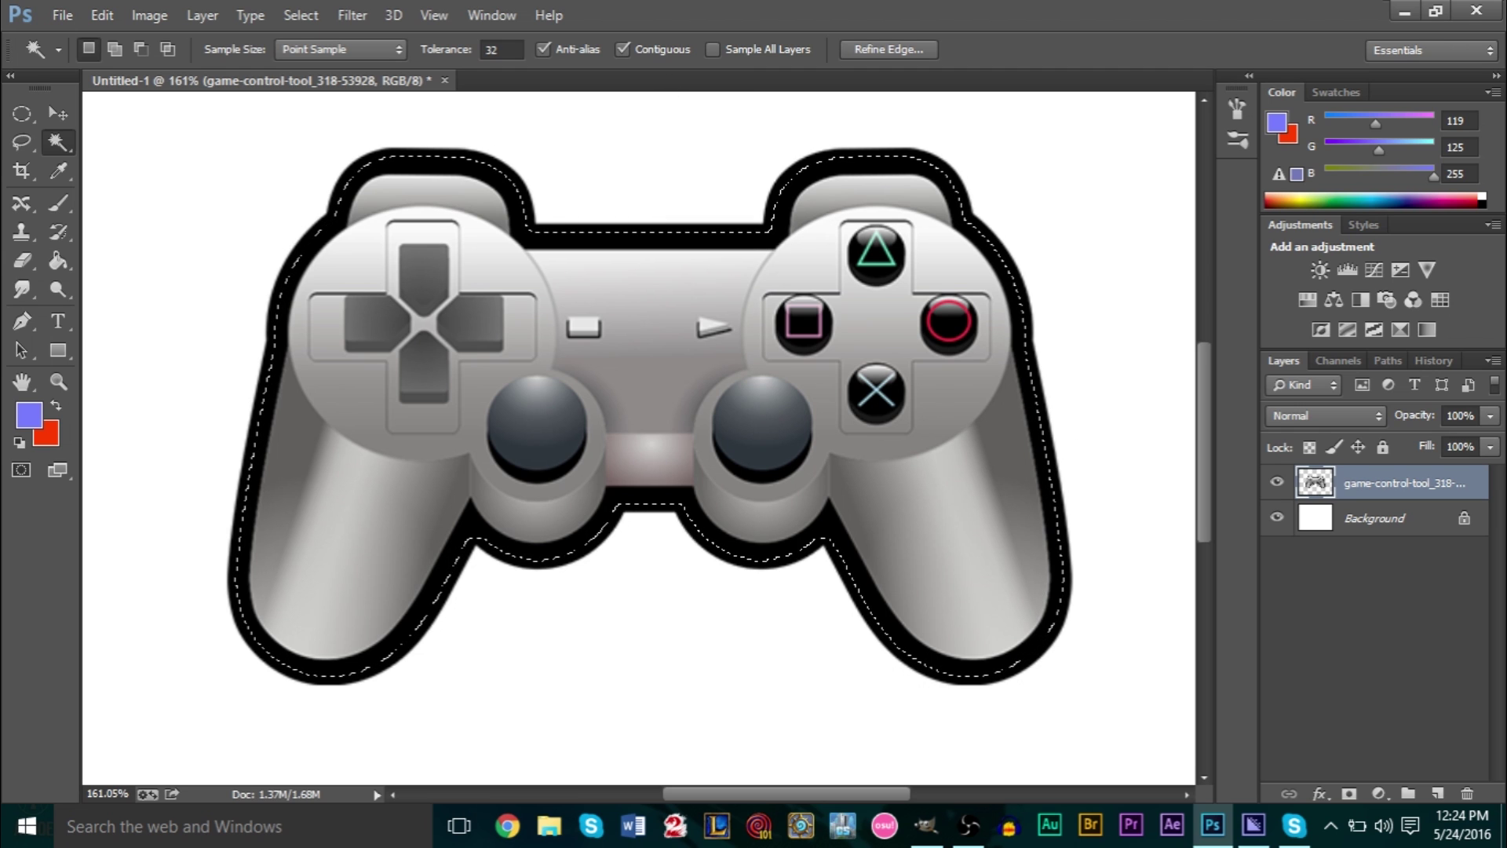
Invert the selection and delete the controller's interior, then undo that deletion.
click(307, 28)
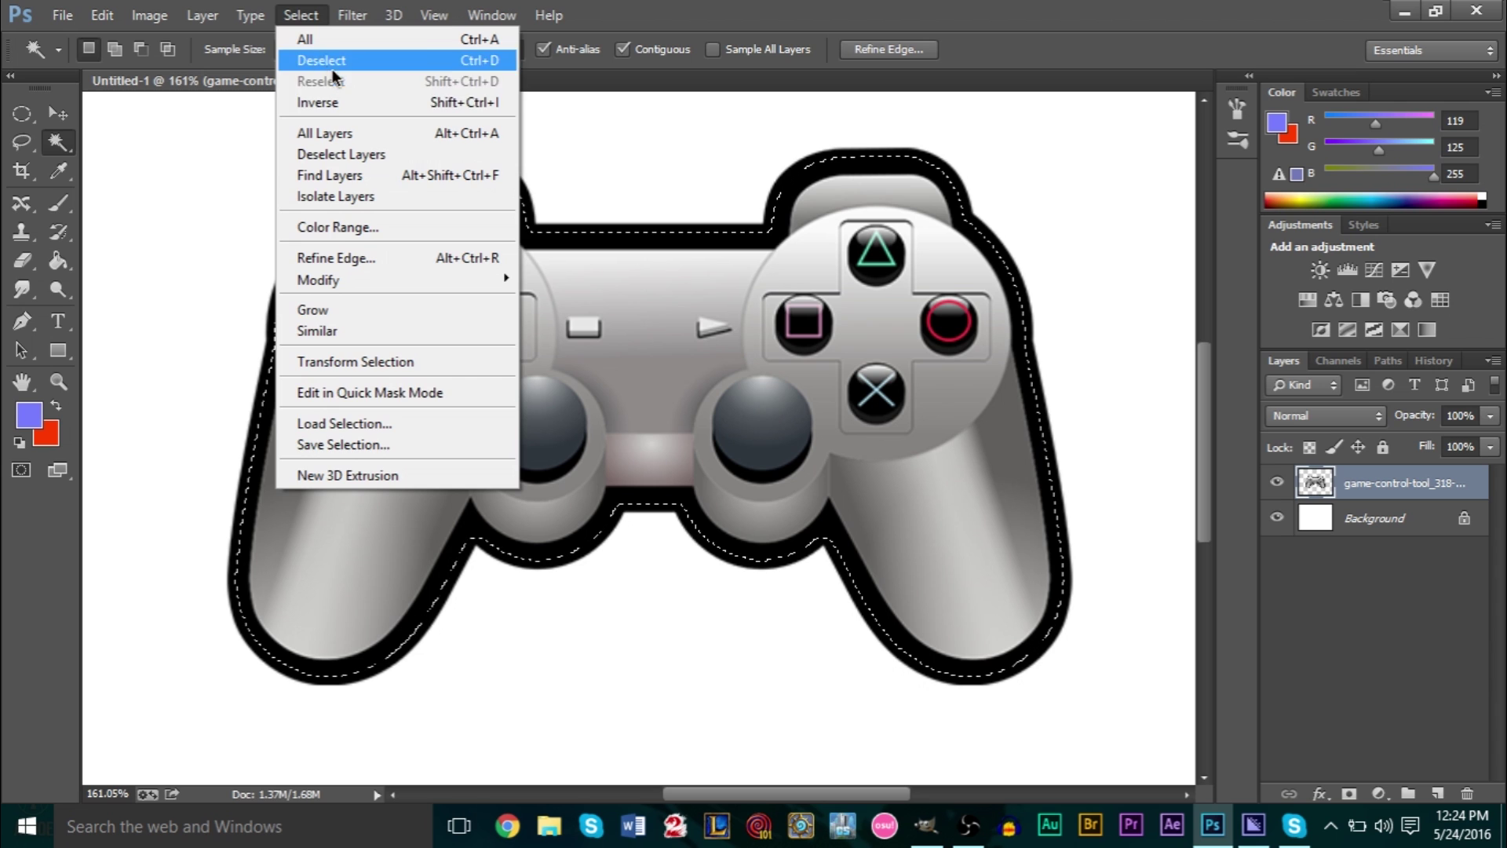
click(318, 103)
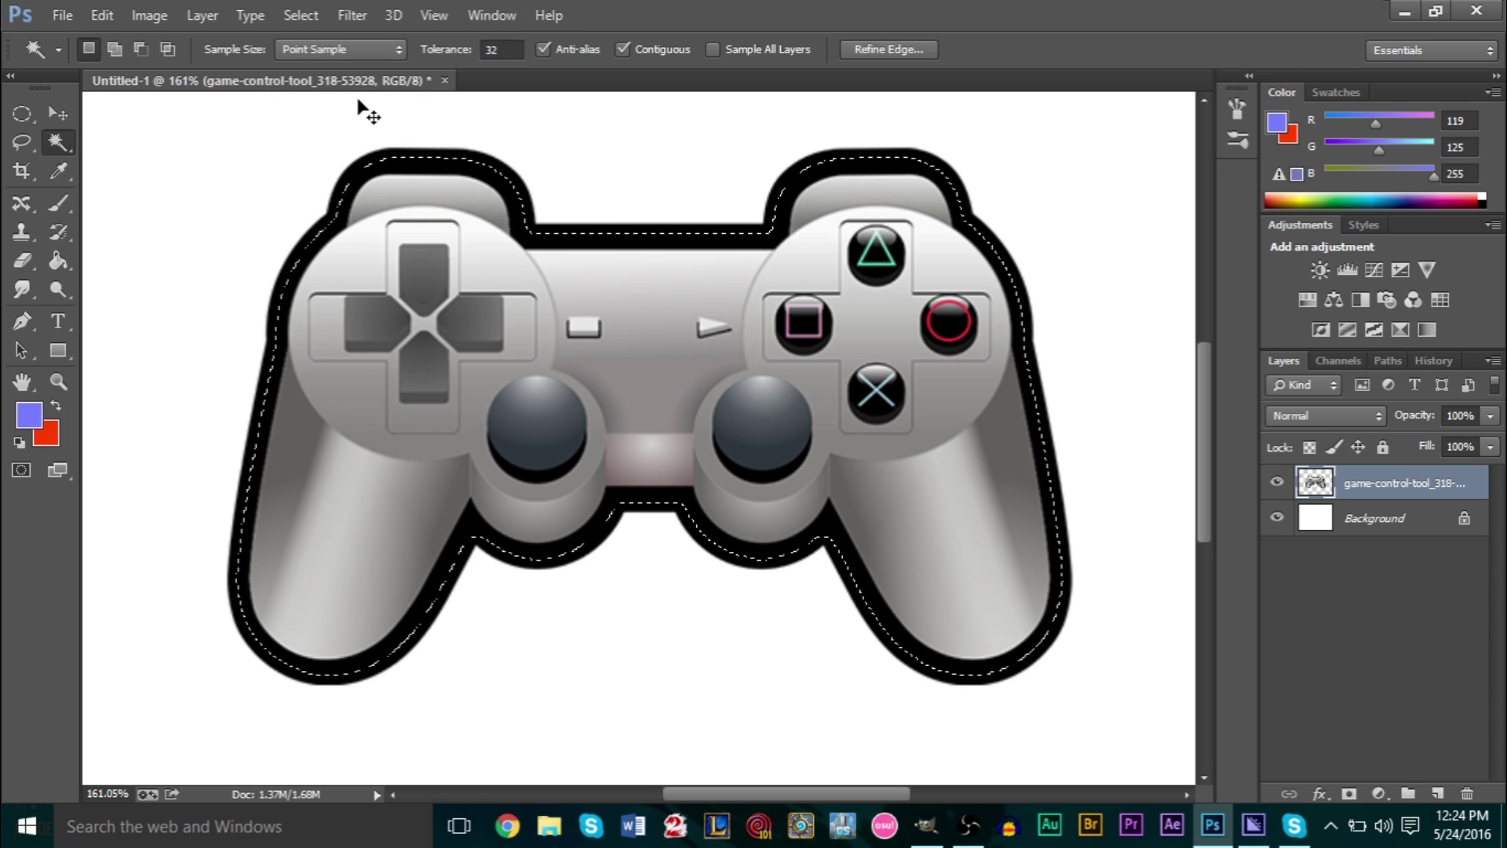
key(Delete)
key(ctrl+d)
key(ctrl+z)
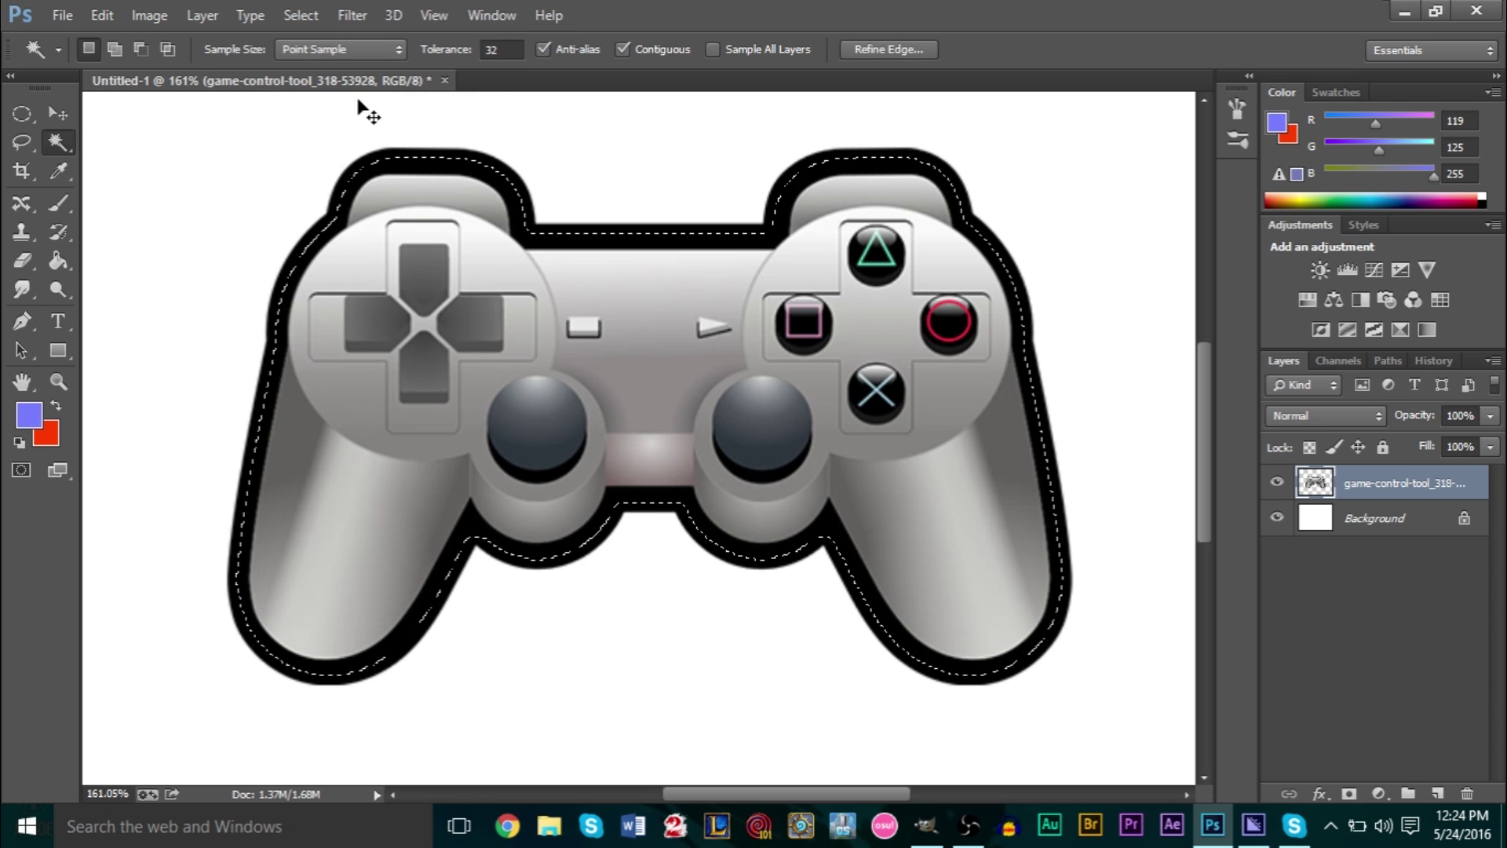
Cut away the controller's interior with Edit > Cut and hide the white Background layer.
click(102, 15)
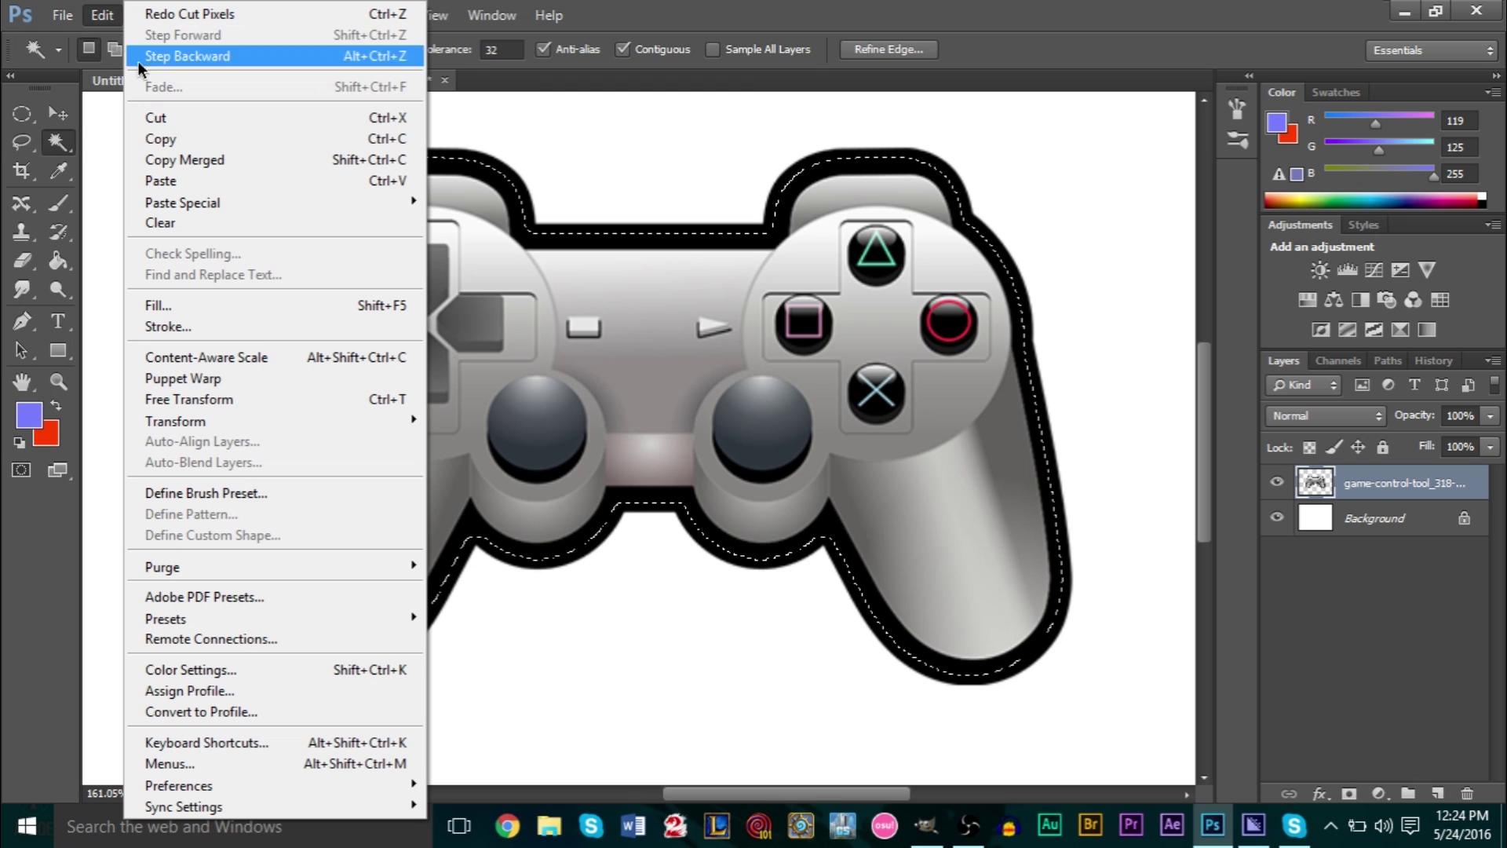
click(169, 139)
click(102, 15)
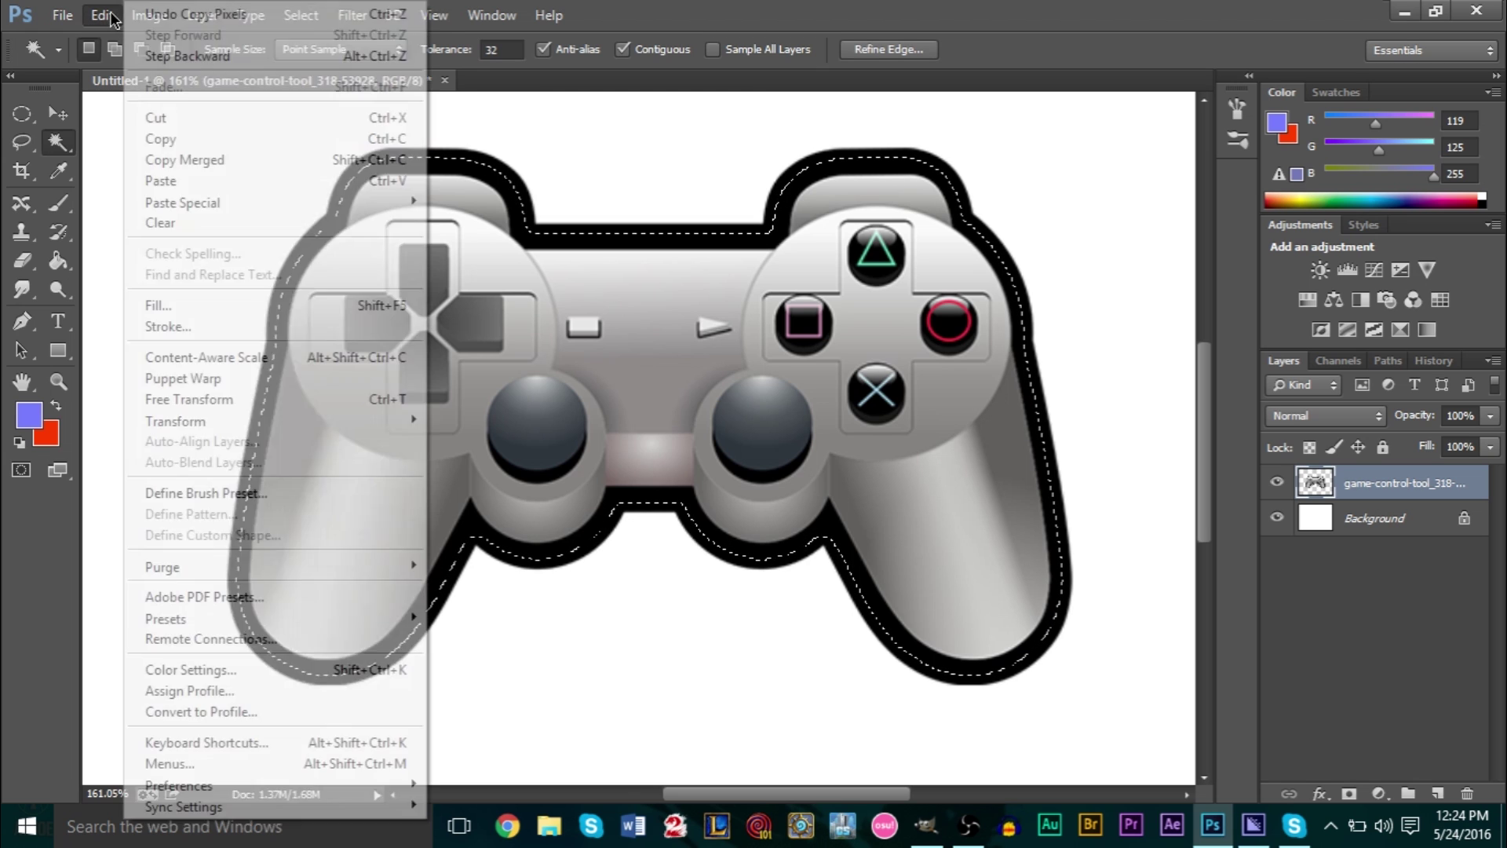
click(168, 114)
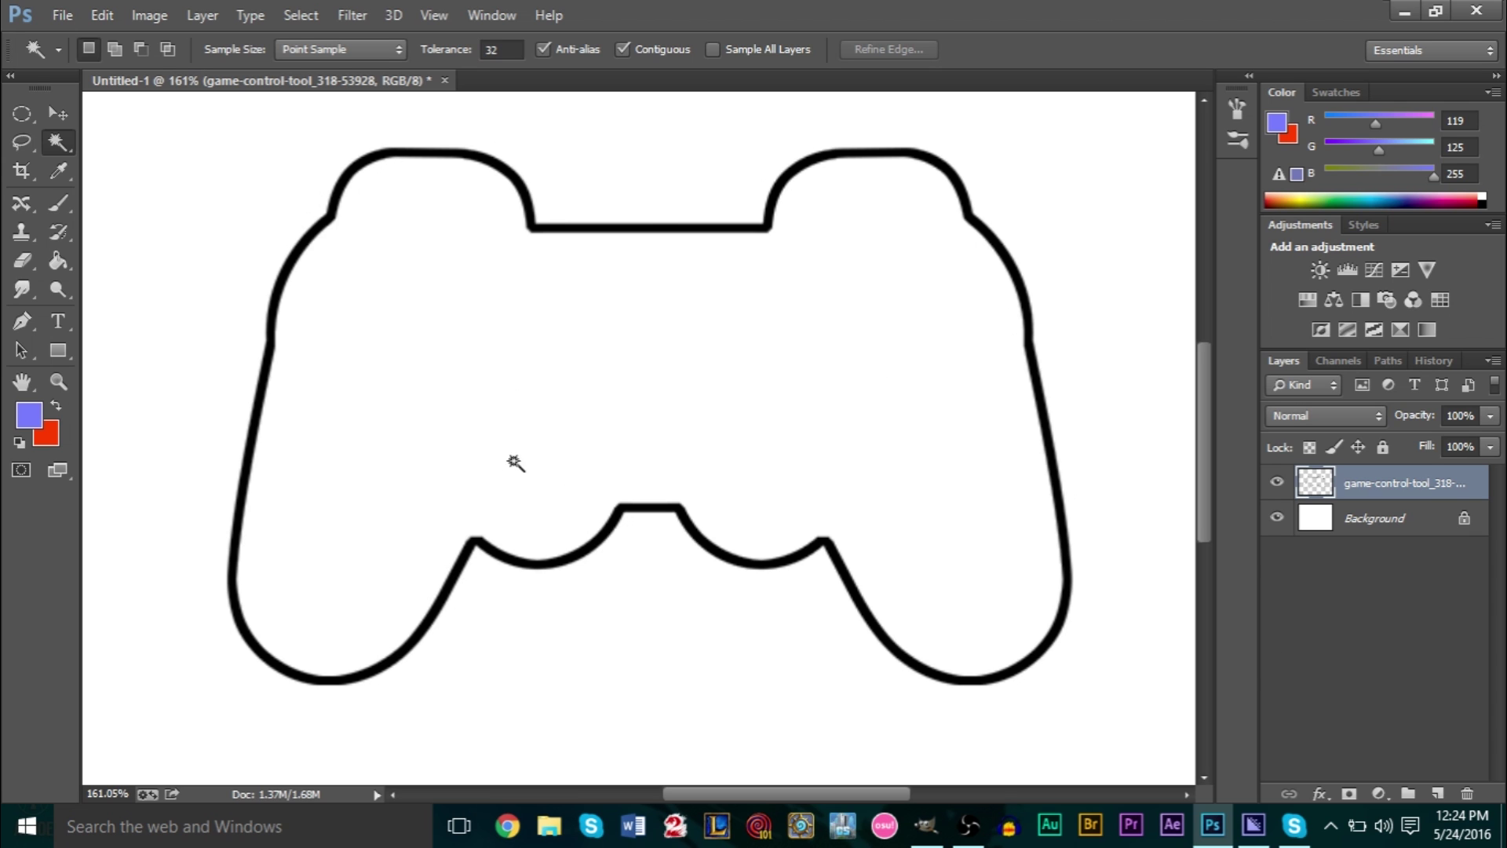
click(1277, 520)
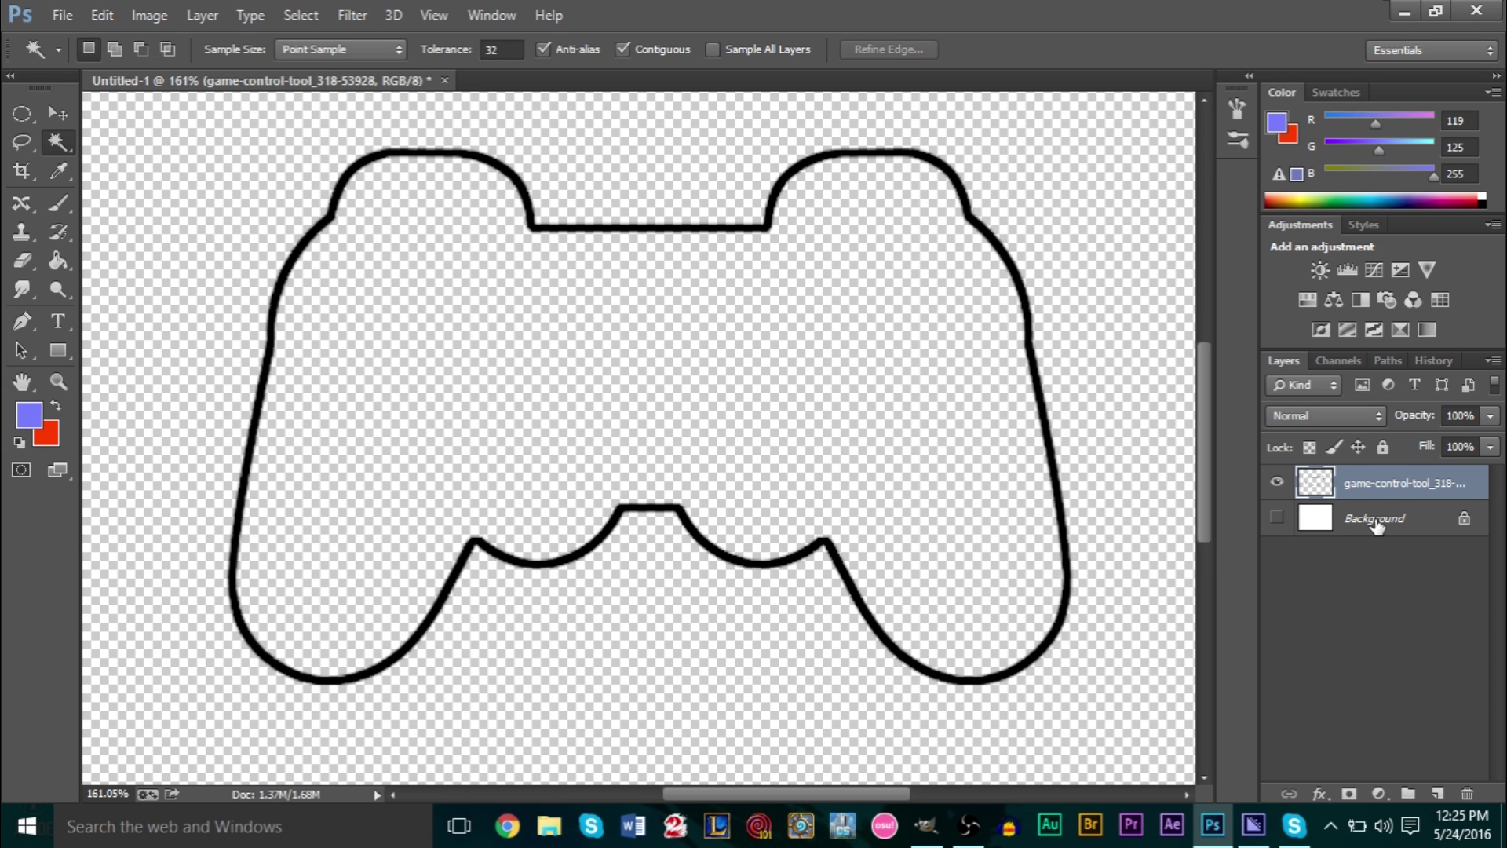
Show the Background again and toggle the gradient Layer 1 to check the outline beneath.
click(1282, 516)
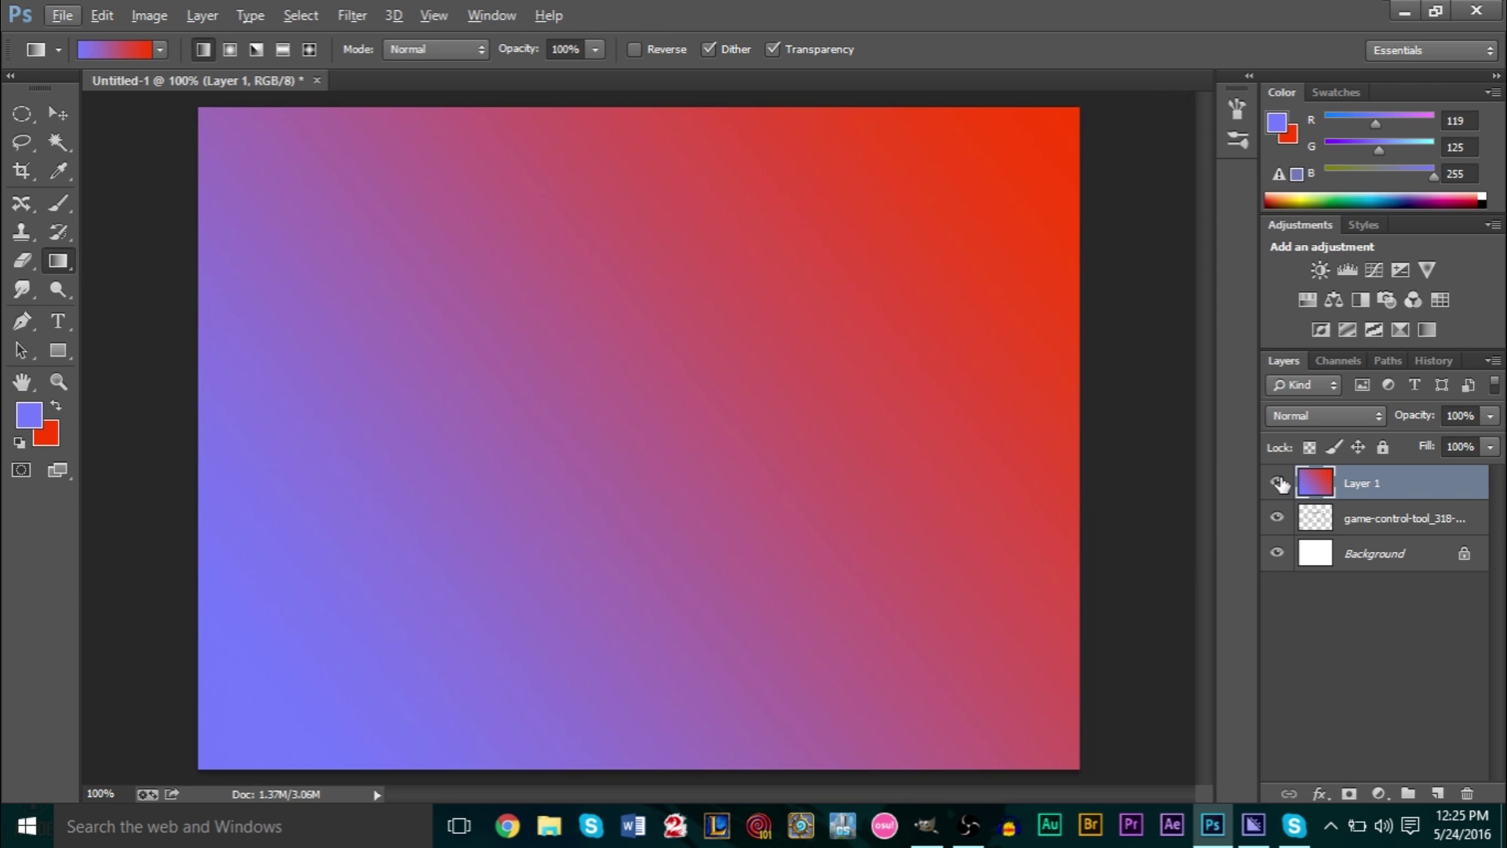
click(1278, 483)
click(1278, 483)
scroll(624, 541, up, 1)
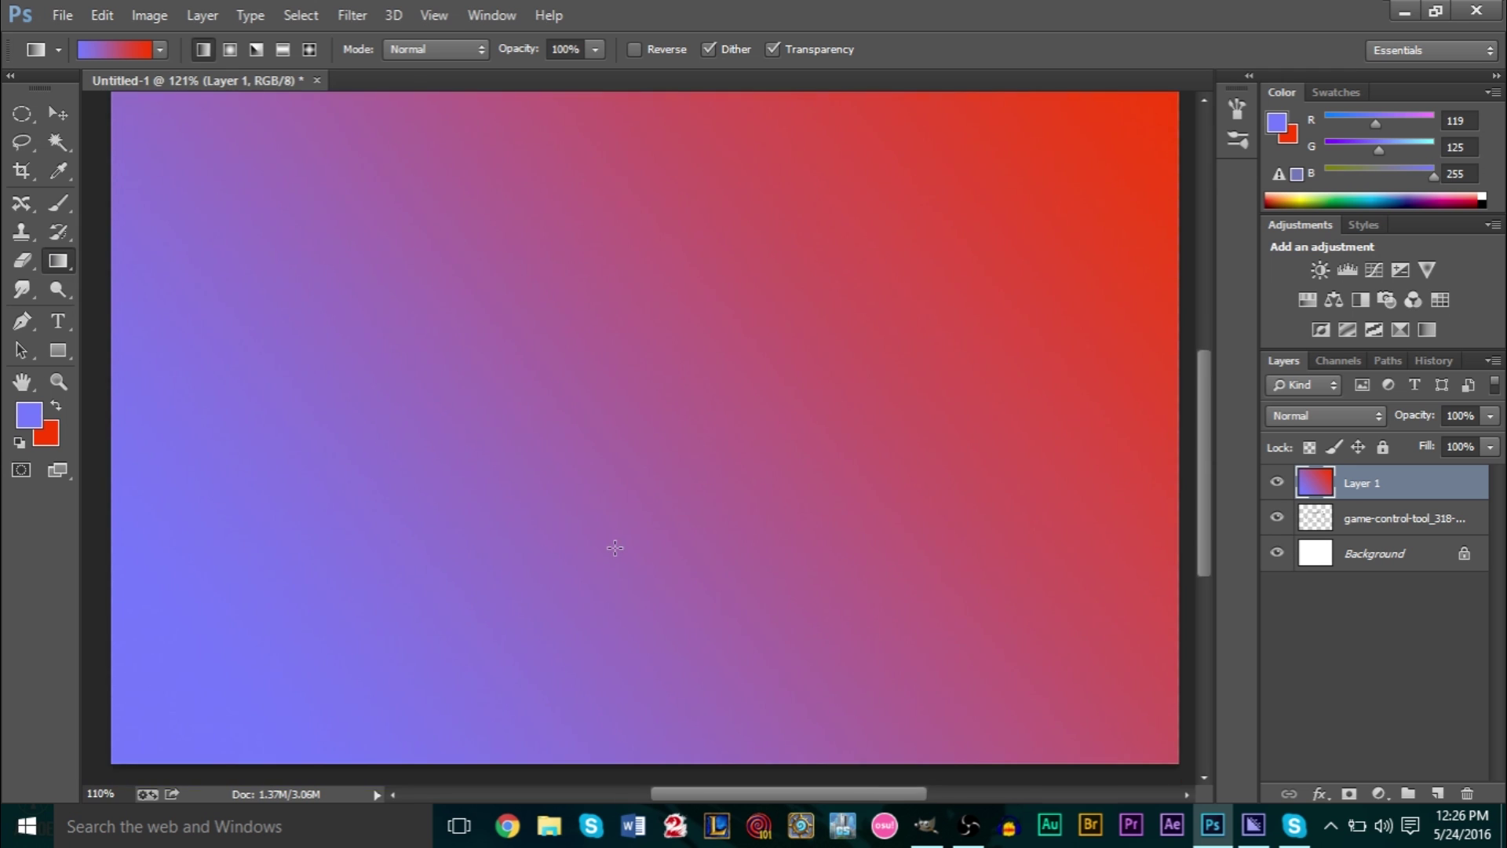
scroll(619, 543, up, 1)
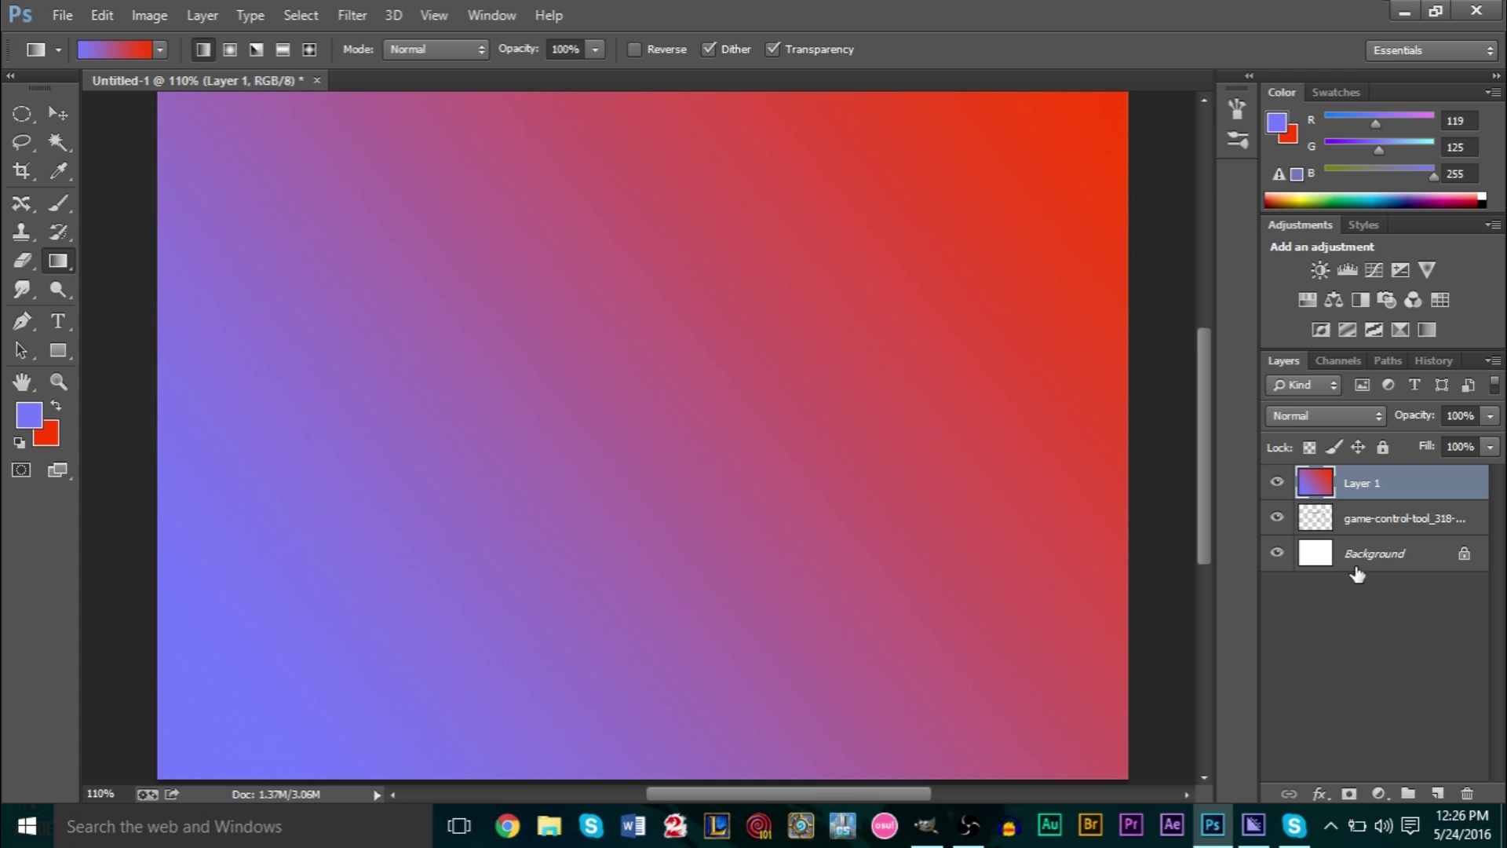
click(1279, 482)
click(1280, 482)
Toggle the gradient, outline and Background layers' visibility to inspect the controller outline.
click(1278, 482)
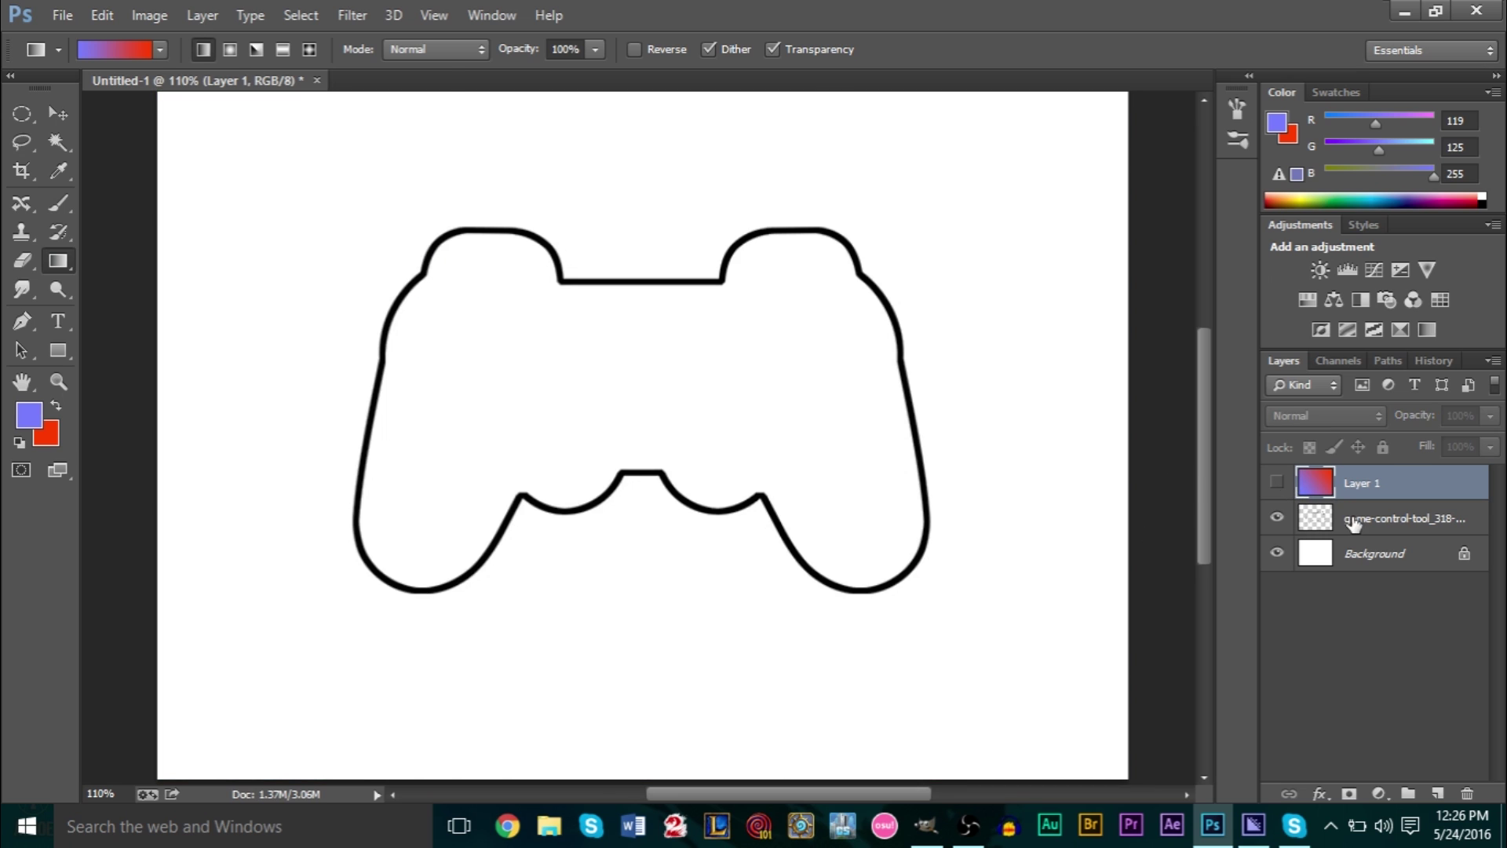
click(1354, 524)
click(1279, 518)
click(1279, 518)
click(1278, 553)
click(1279, 519)
click(1278, 519)
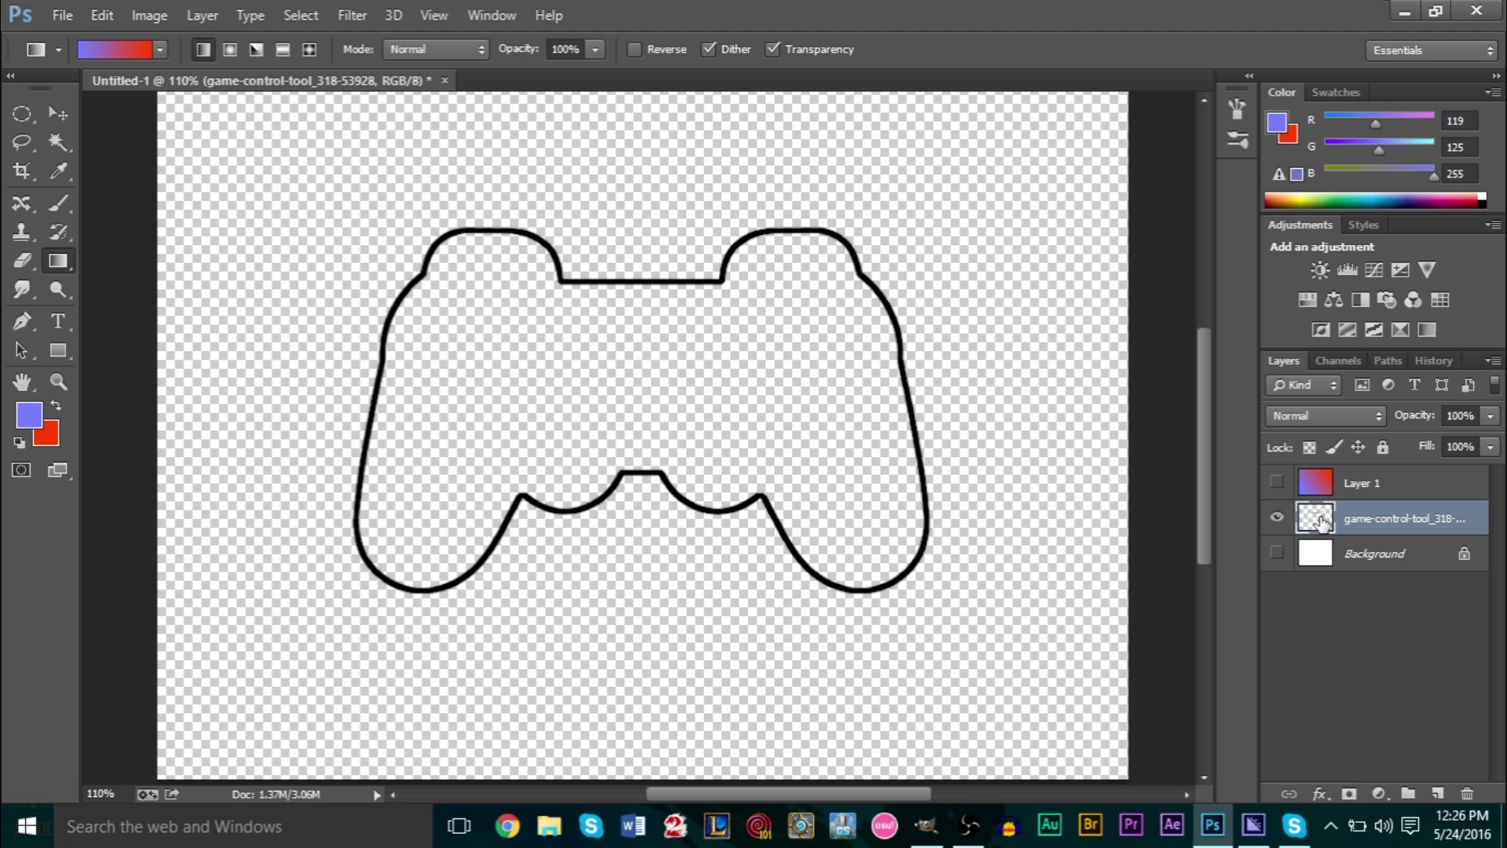
scroll(920, 552, up, 6)
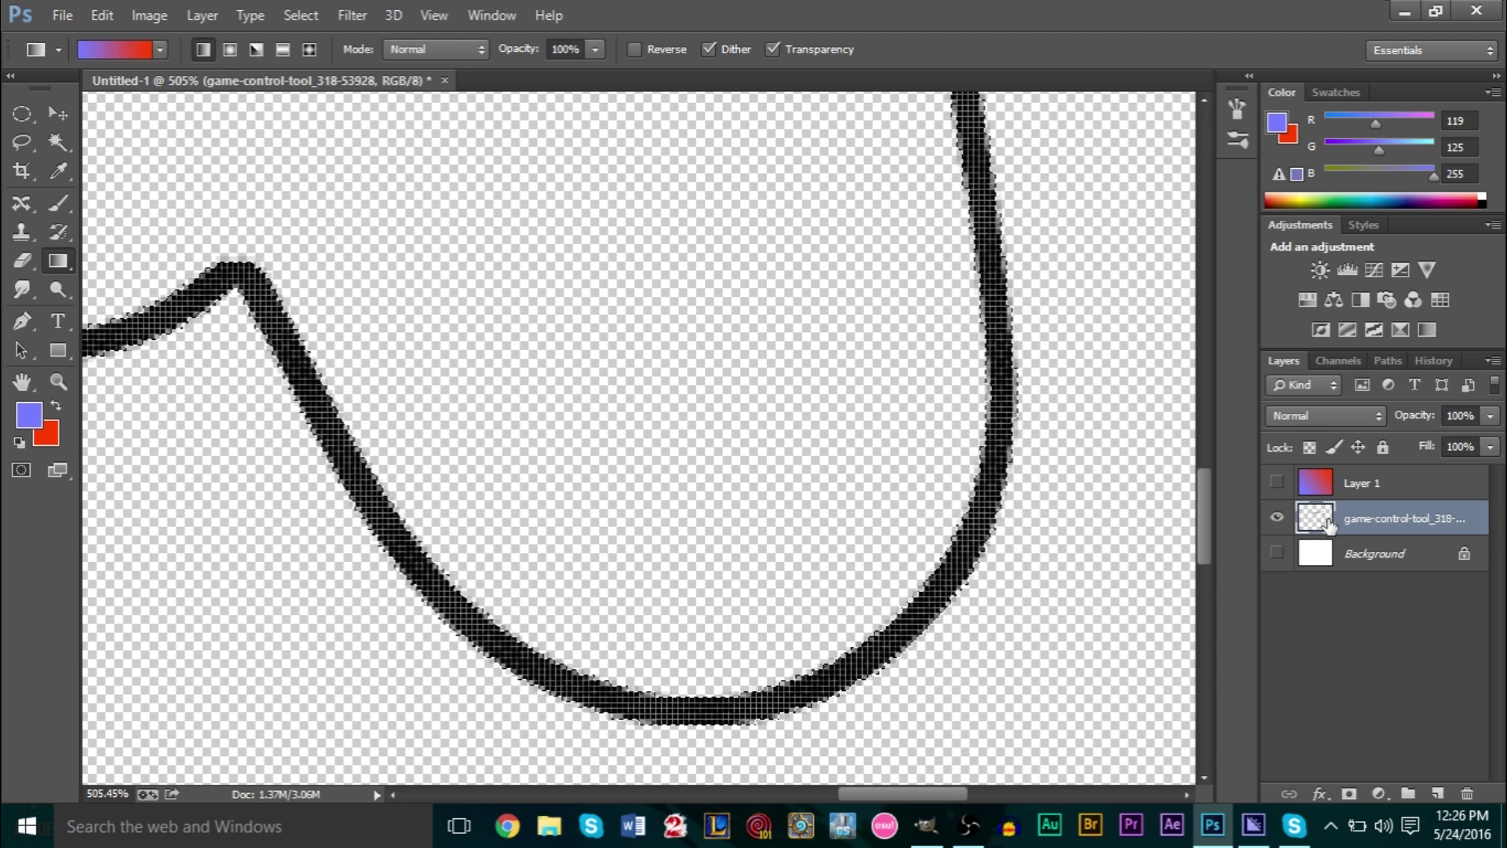
scroll(966, 507, down, 4)
scroll(965, 507, up, 2)
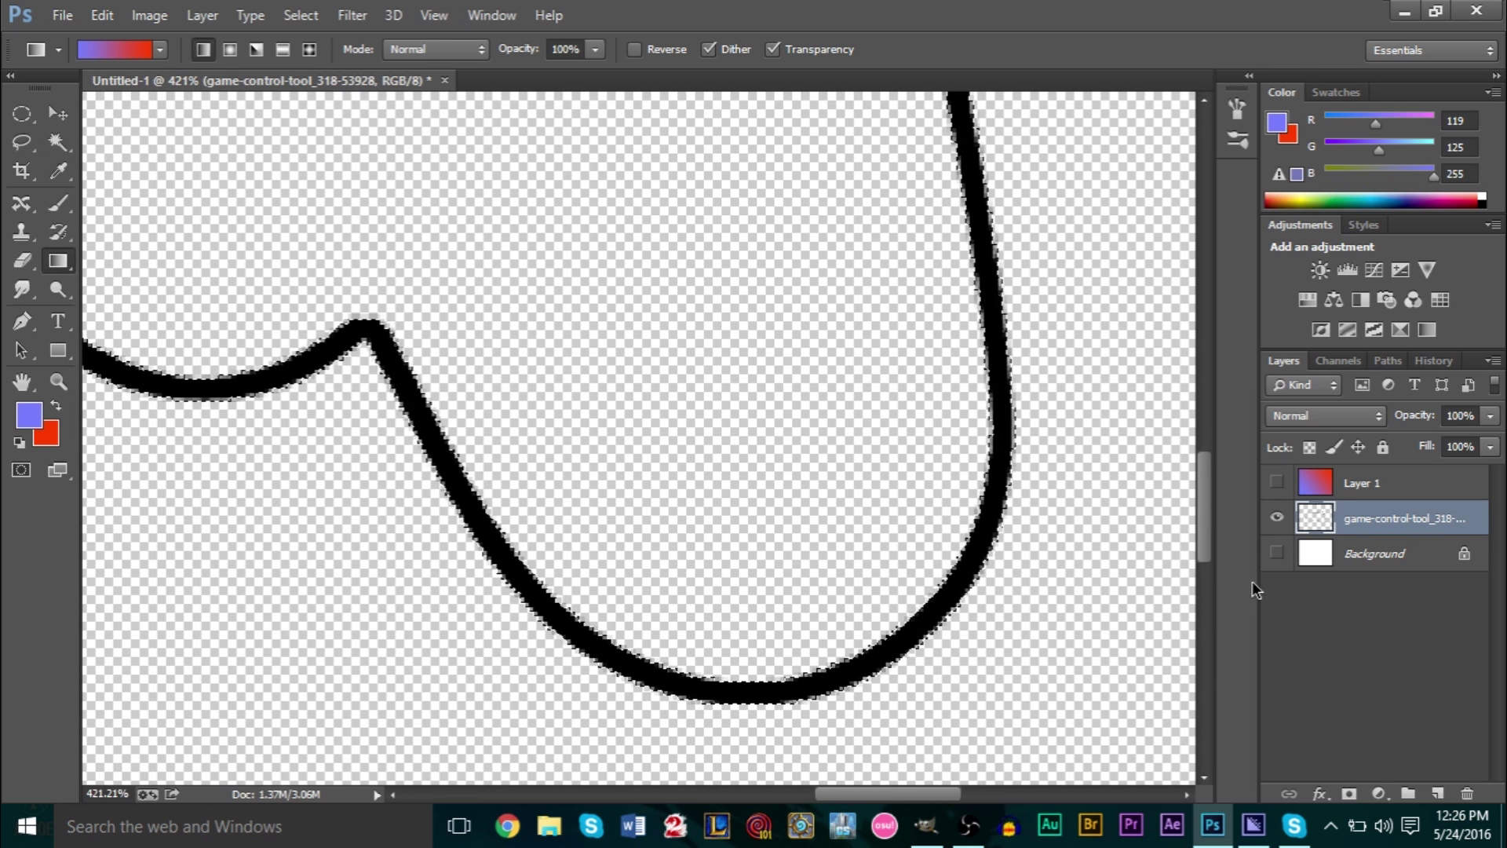
click(1277, 553)
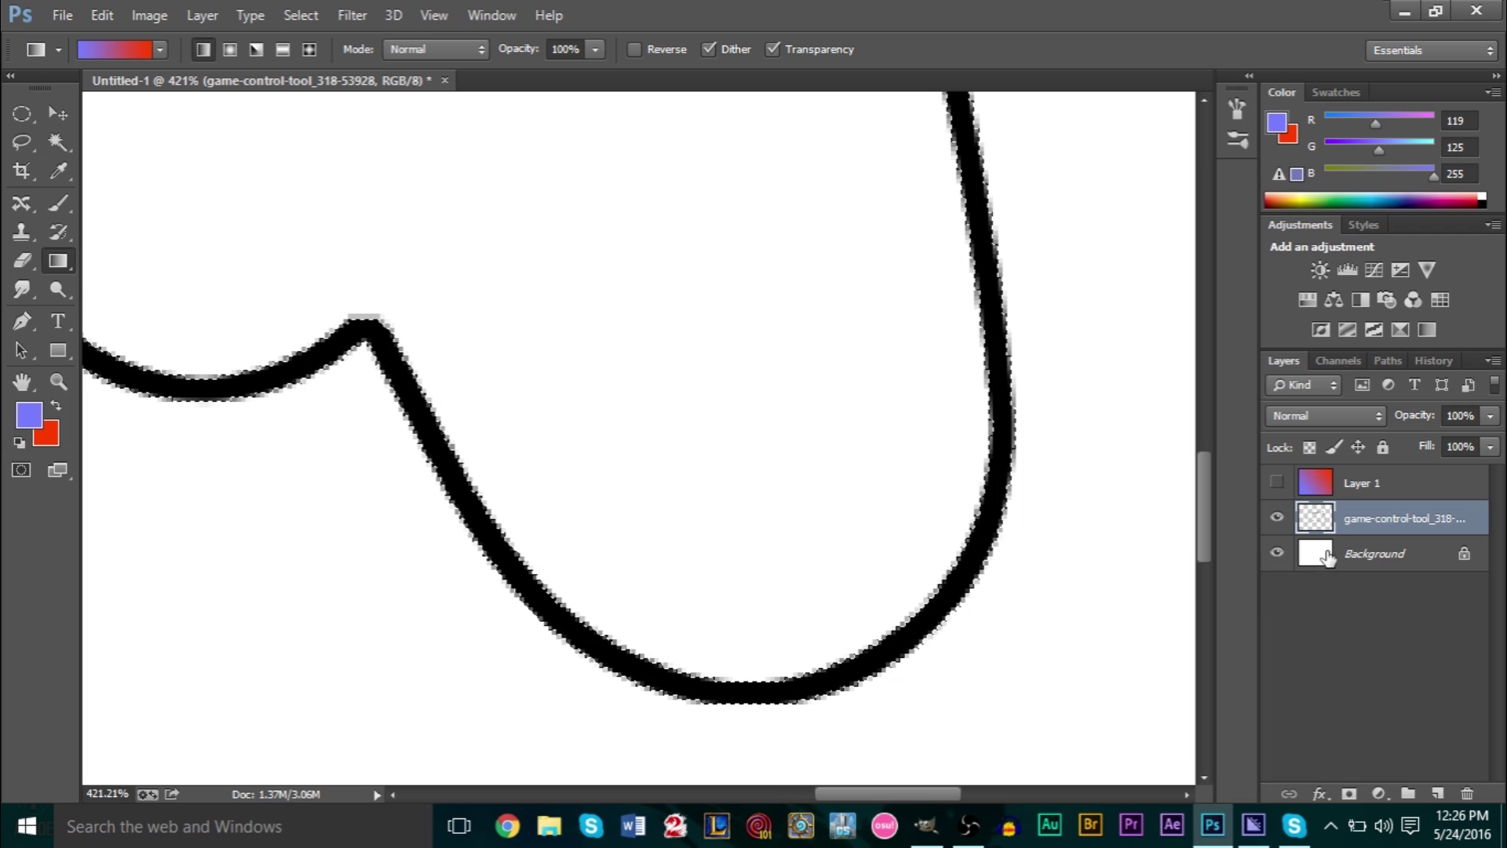
Select the outline layer's pixels, activate the gradient layer, and undo a trial delete.
right_click(1319, 522)
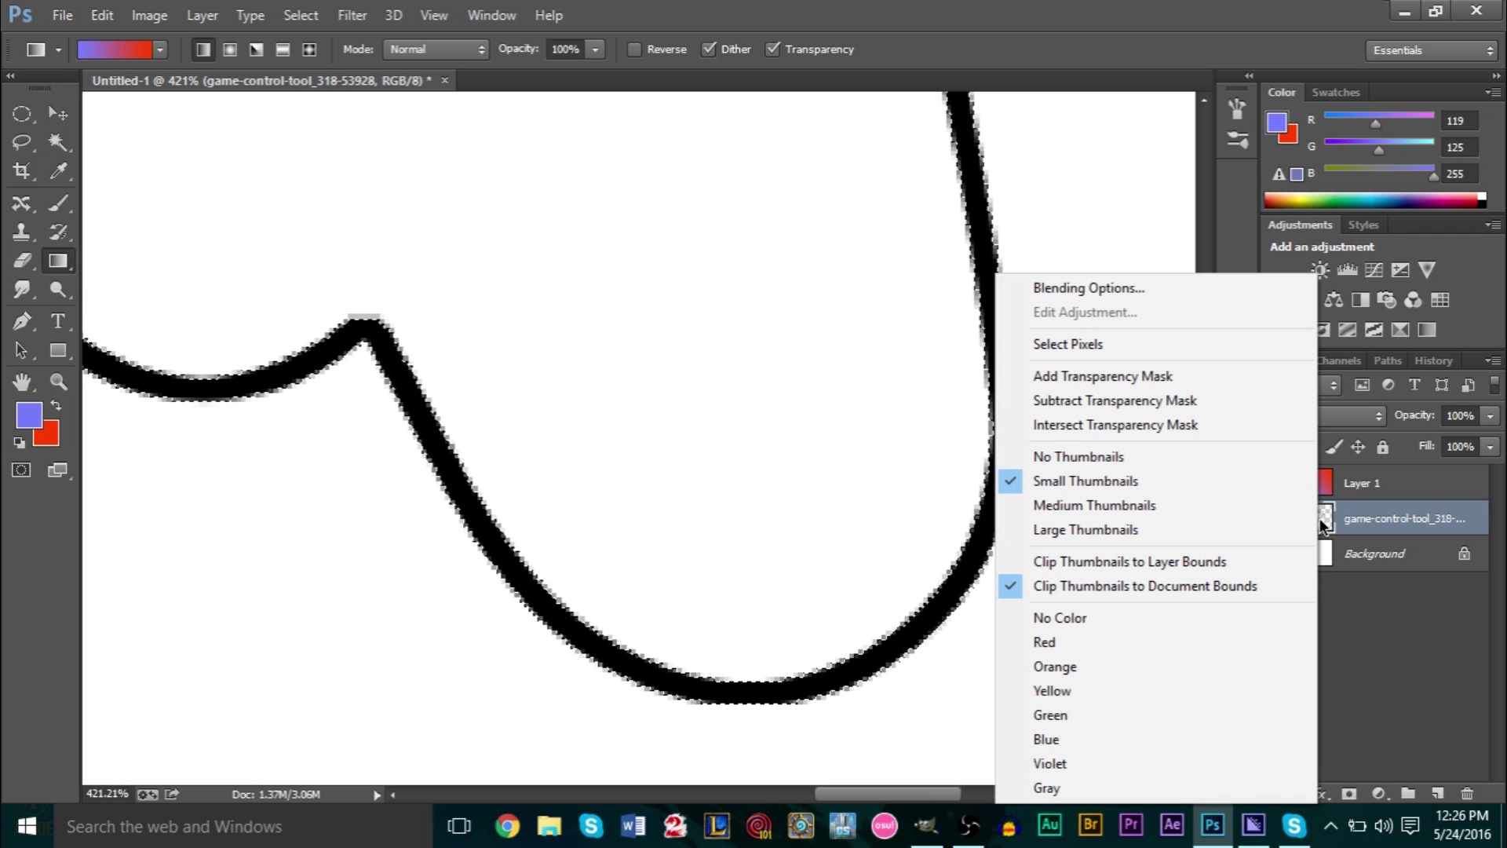
click(1152, 345)
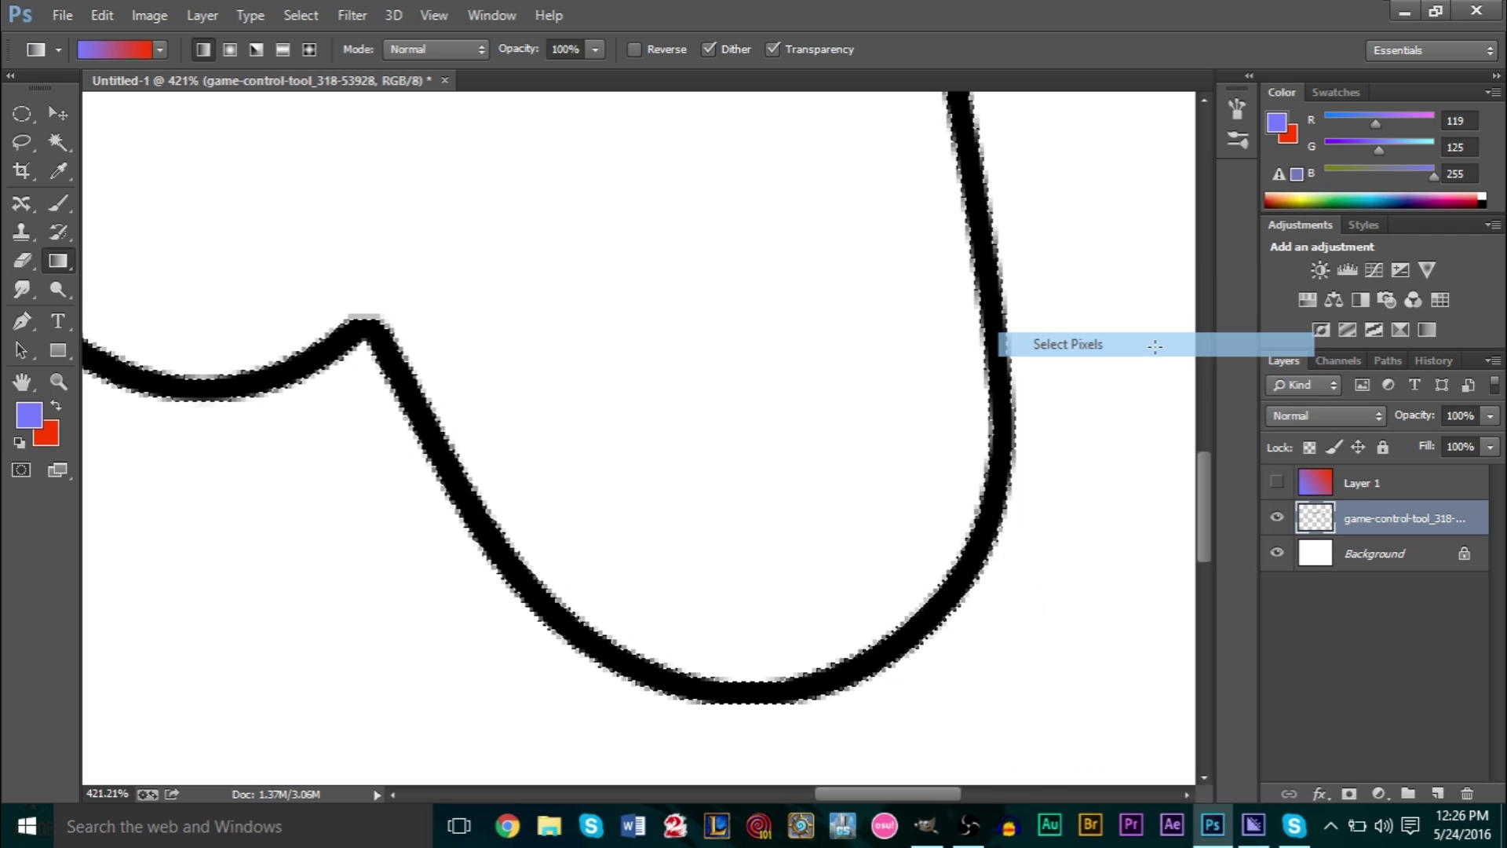
scroll(769, 550, down, 10)
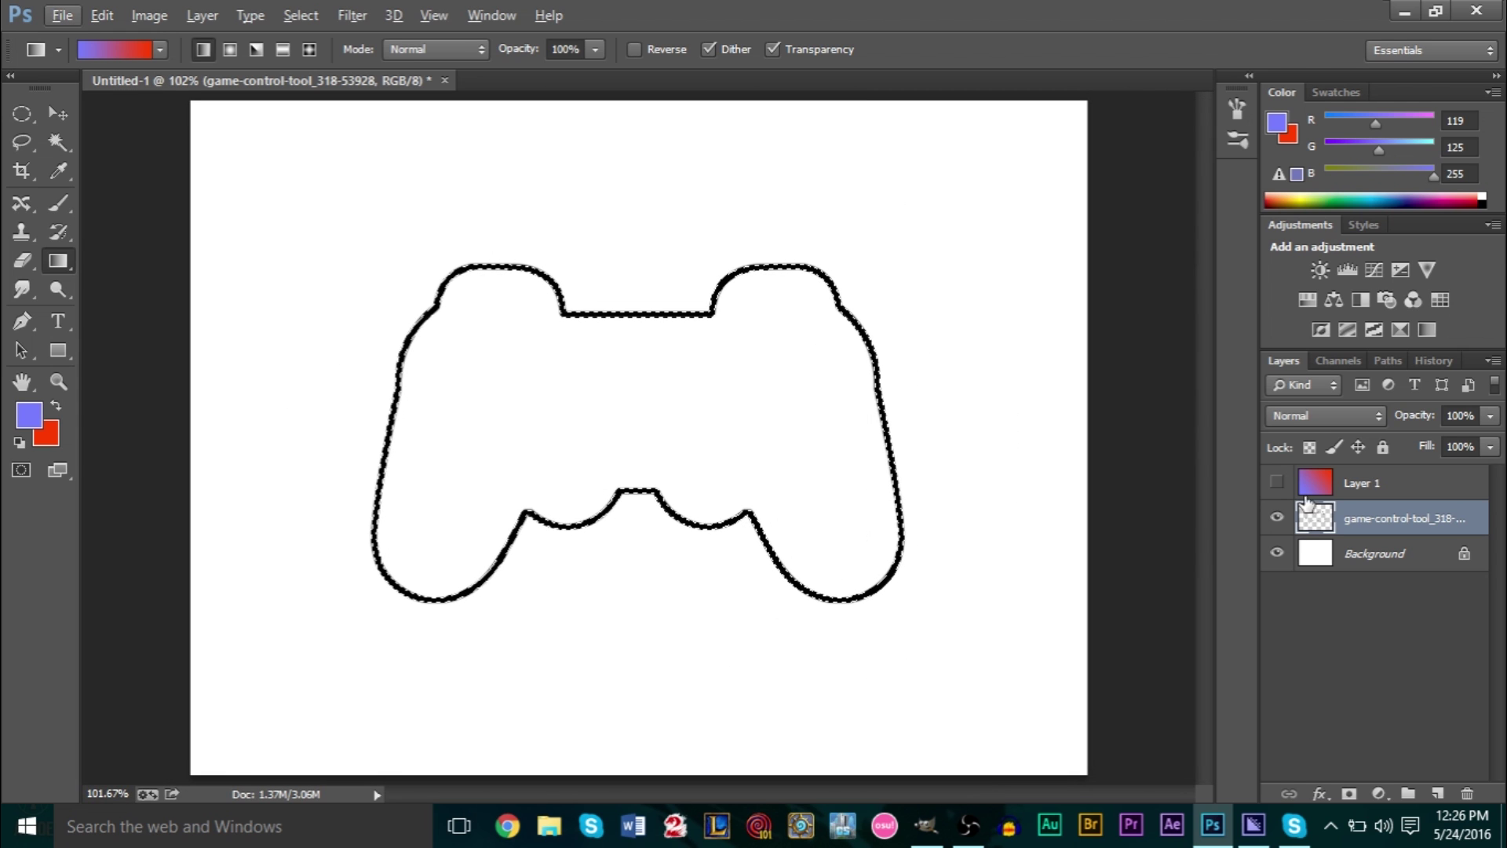
click(1276, 482)
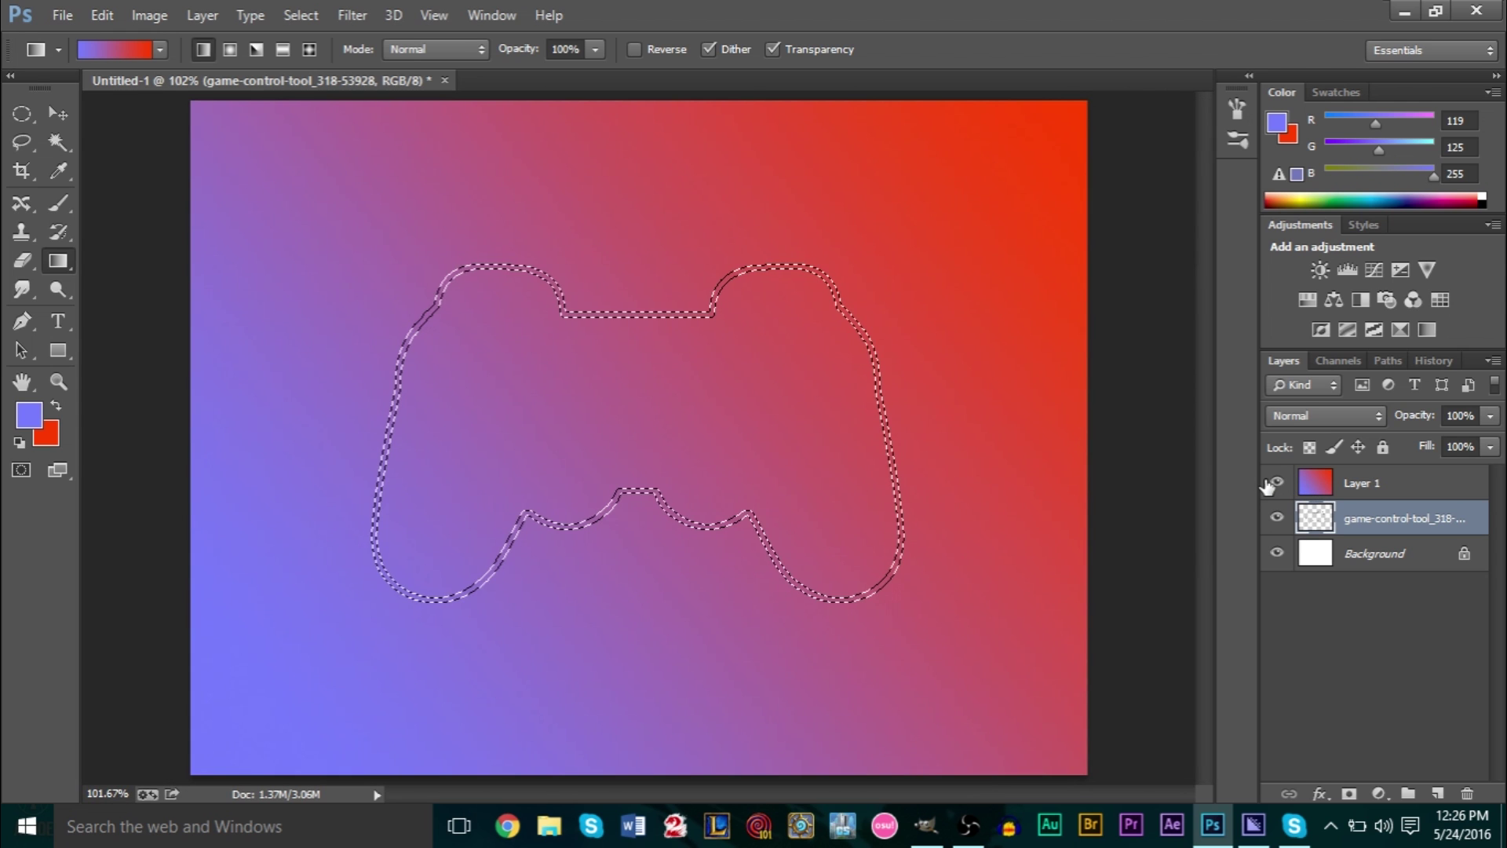
click(1332, 487)
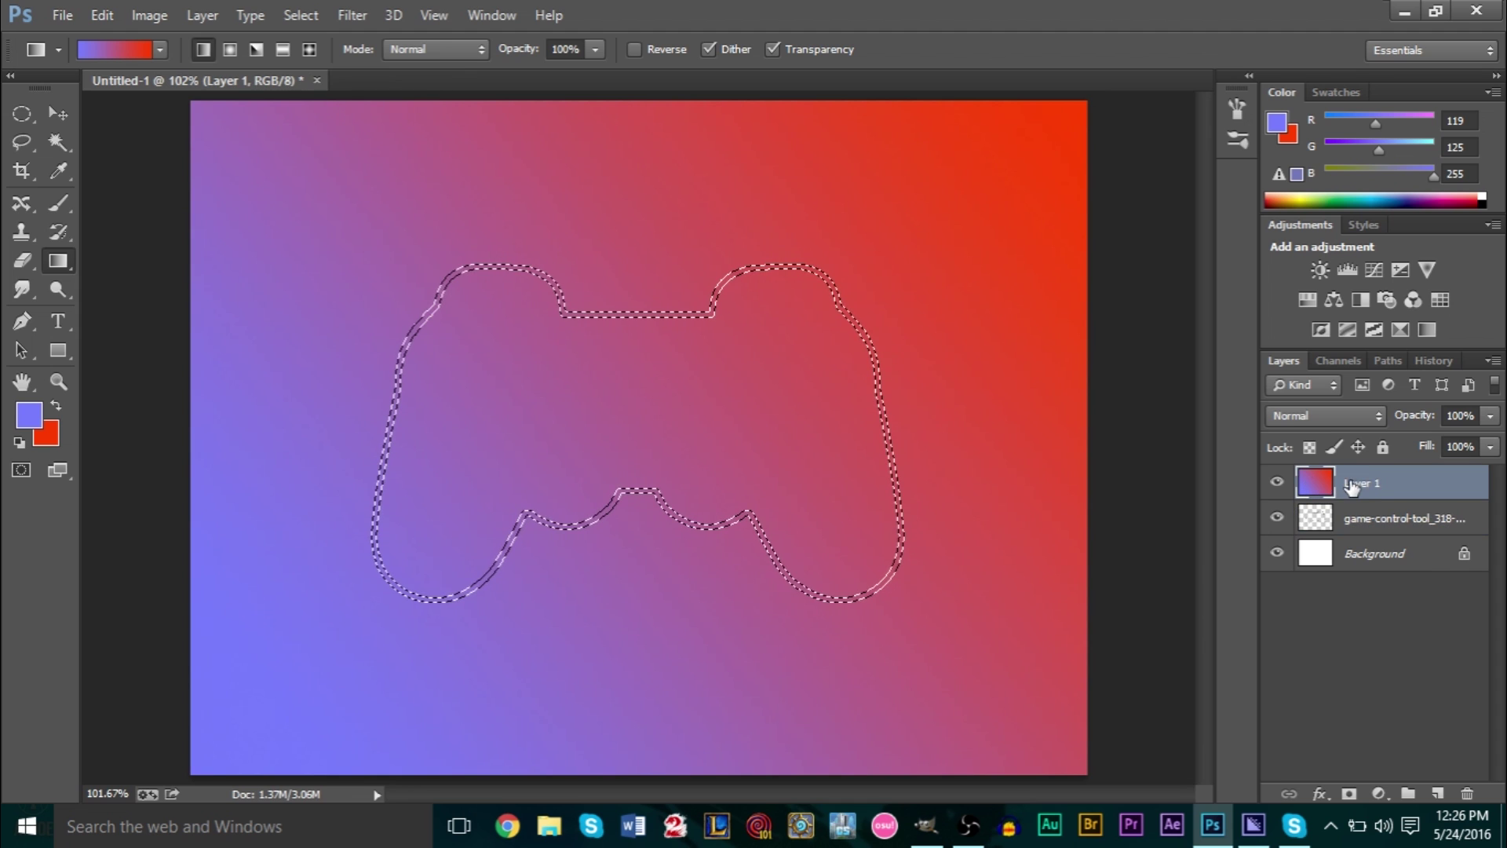
key(Delete)
key(ctrl+d)
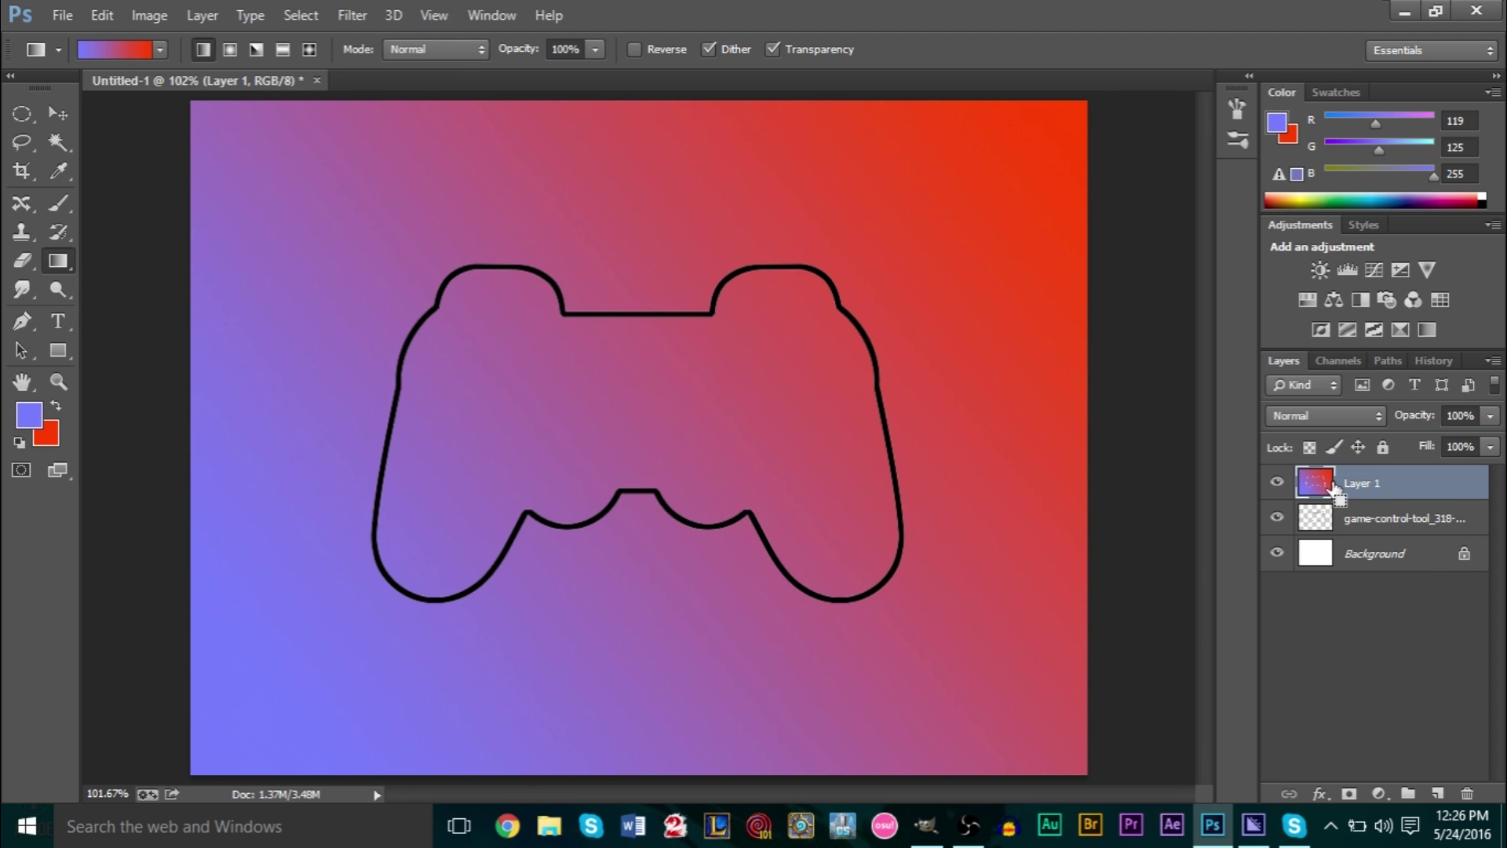
key(ctrl+alt+z)
key(ctrl+alt+z)
key(ctrl+alt+z)
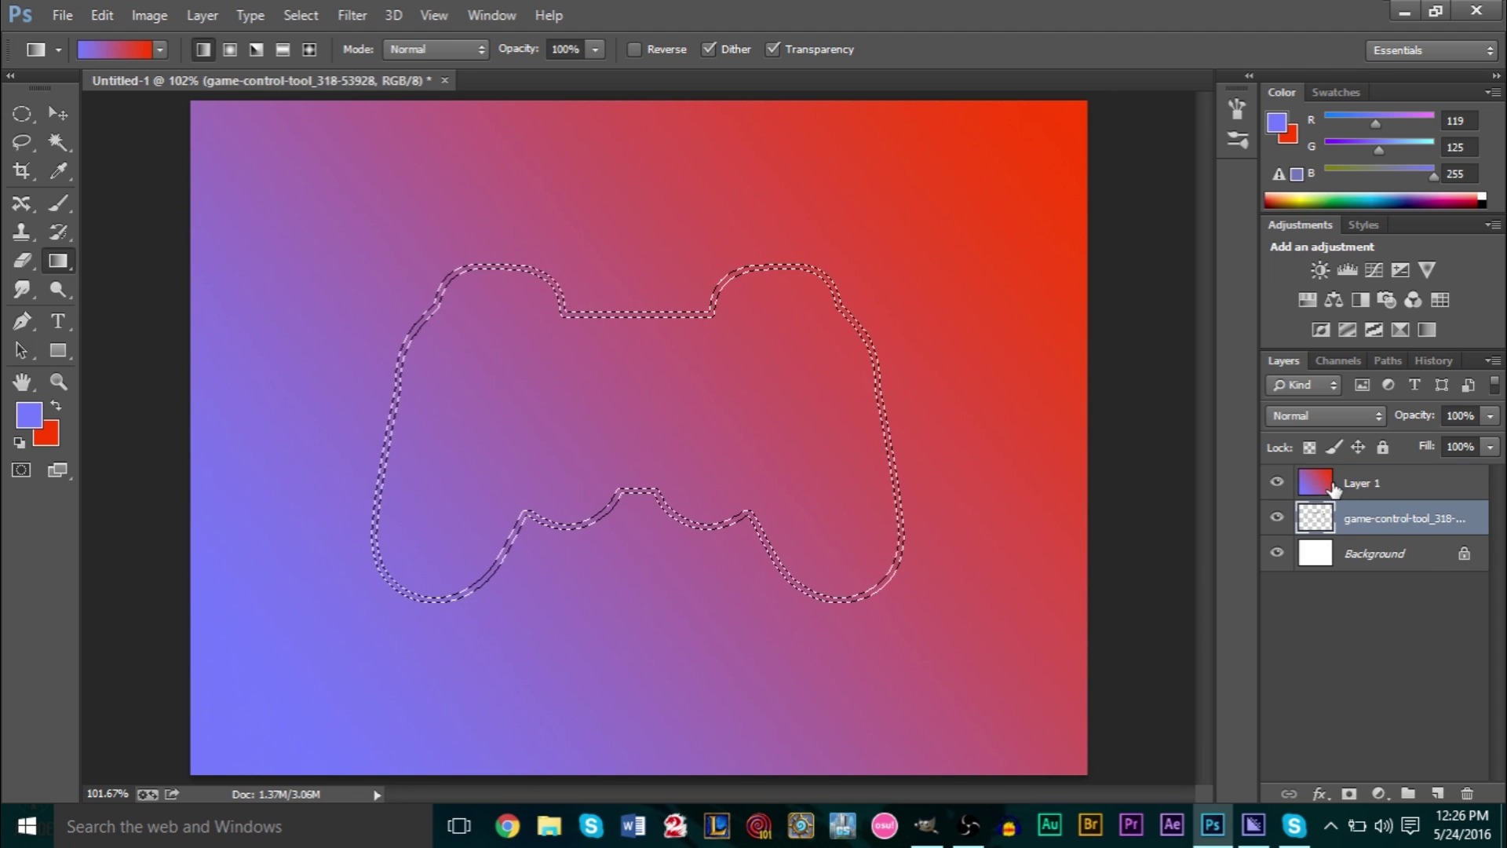
Invert the selection, delete the gradient outside the outline, deselect, and hide the Background.
click(291, 19)
click(318, 102)
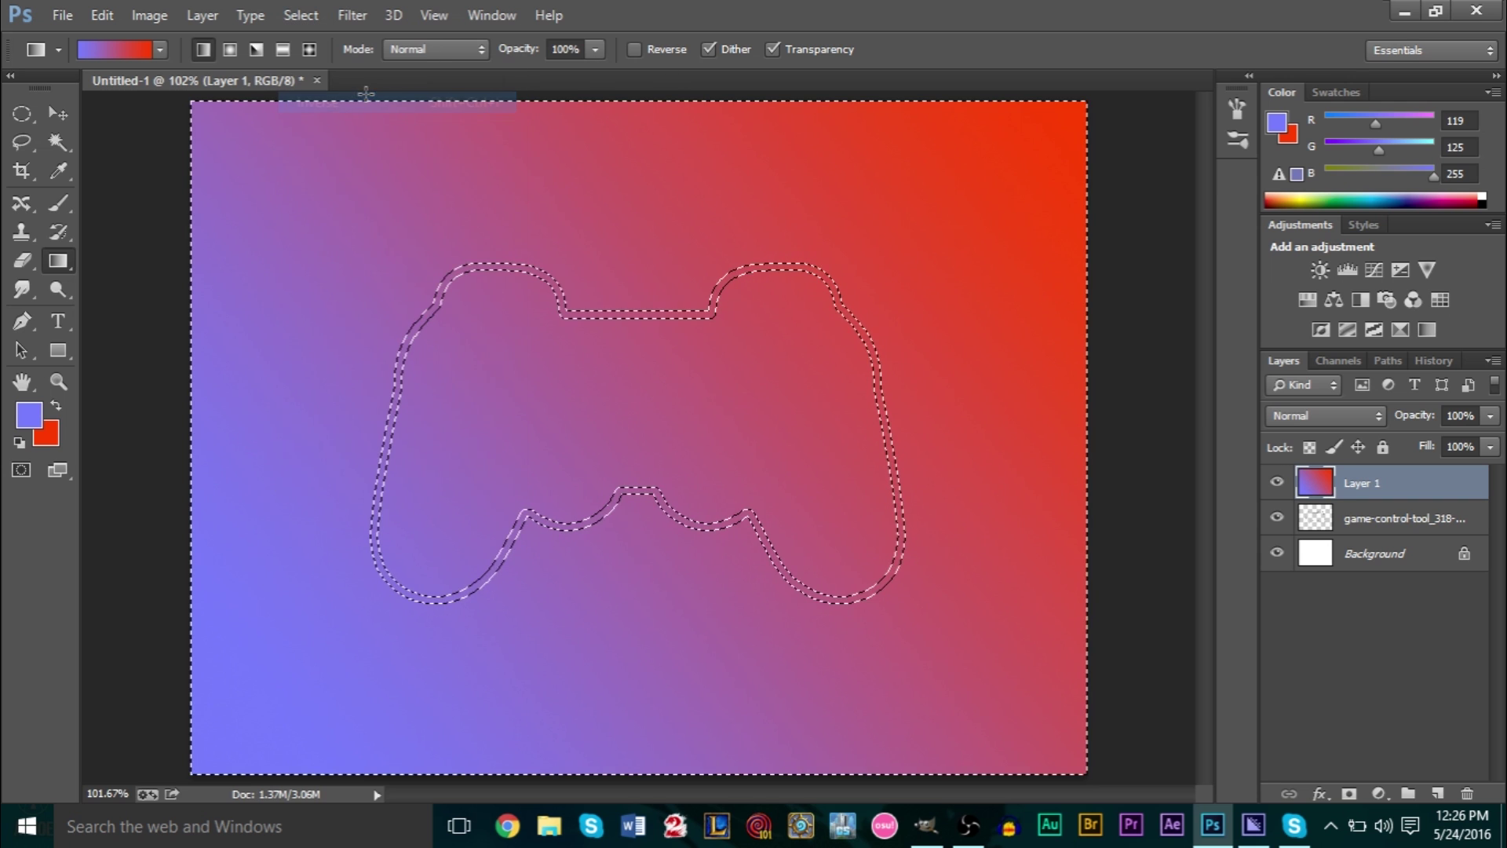
key(Delete)
key(ctrl+d)
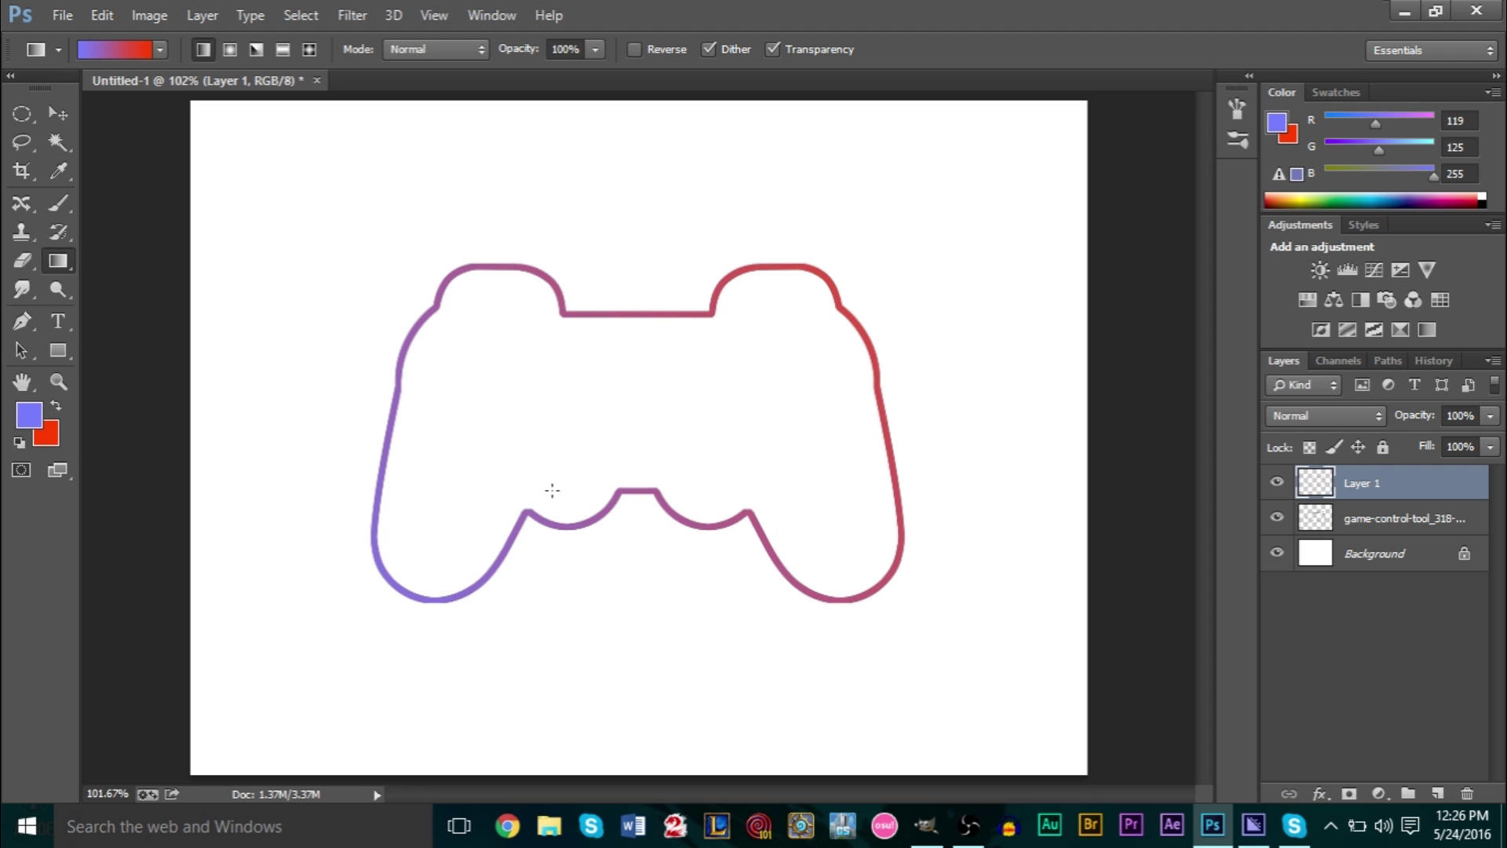
scroll(420, 492, up, 2)
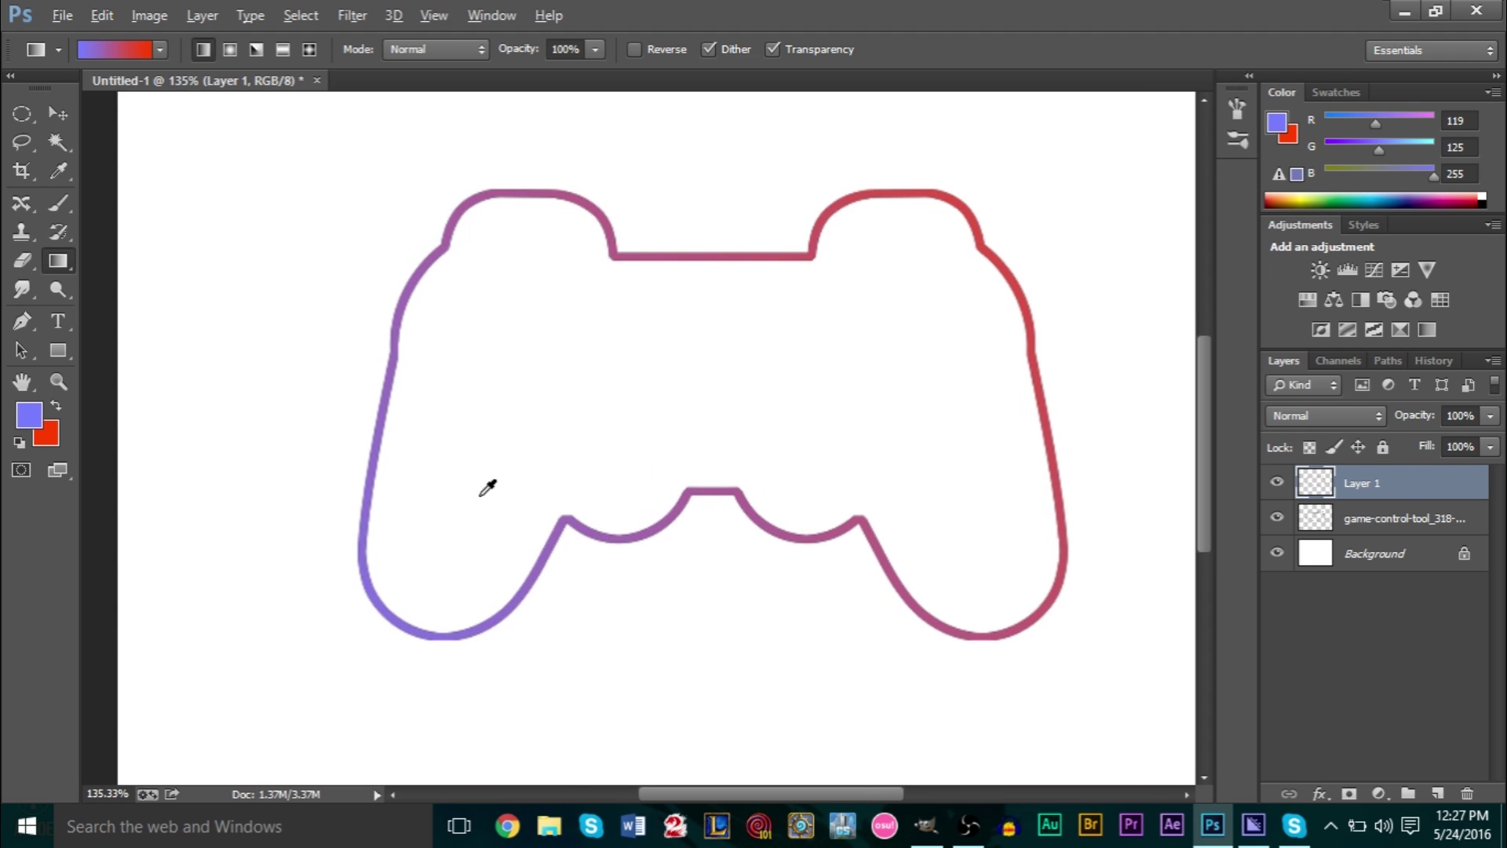
scroll(521, 481, down, 2)
scroll(521, 481, up, 2)
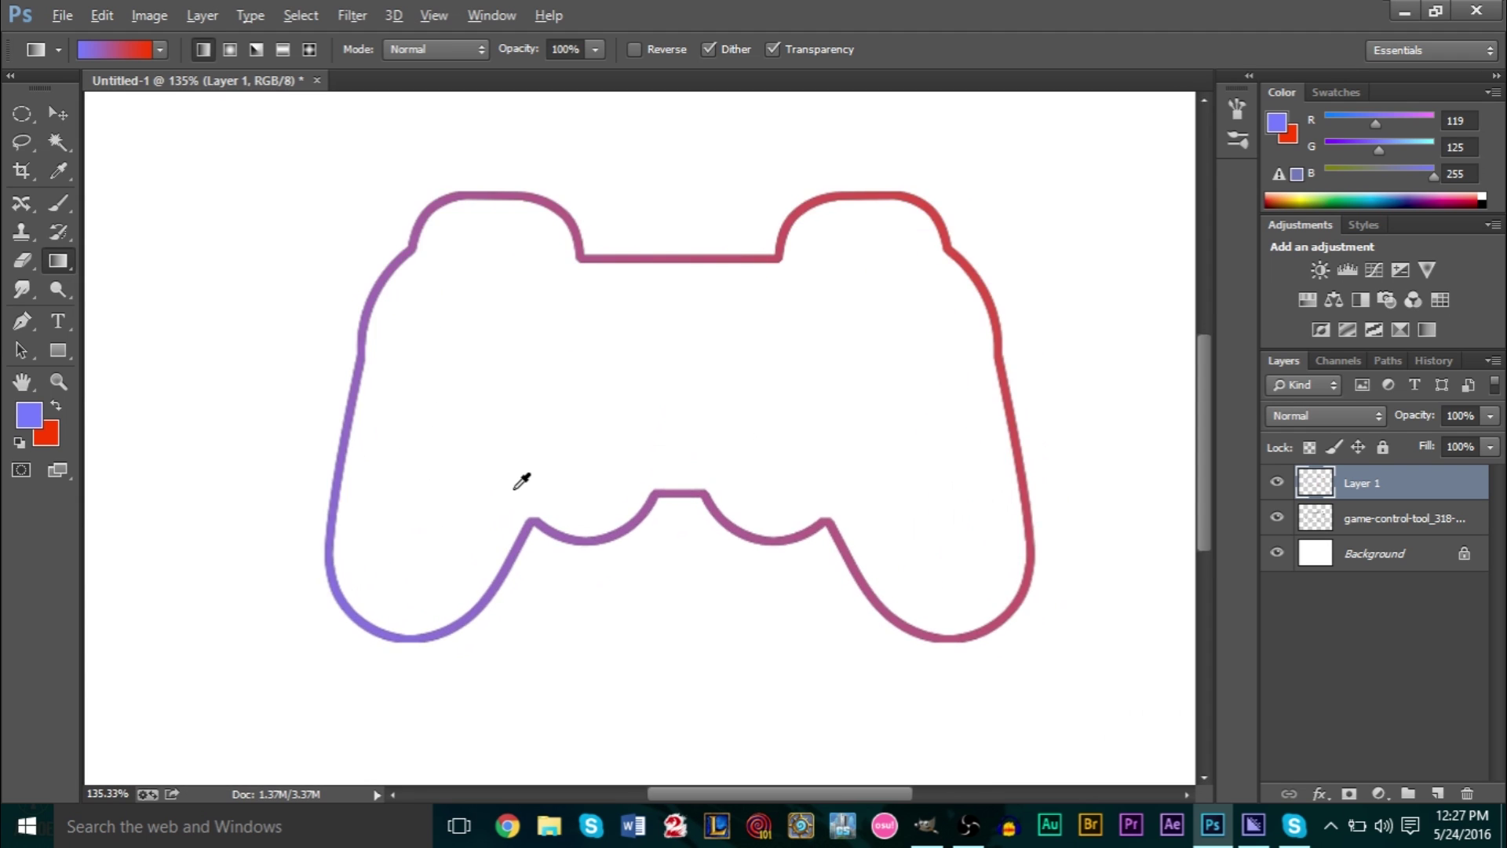
scroll(760, 510, up, 1)
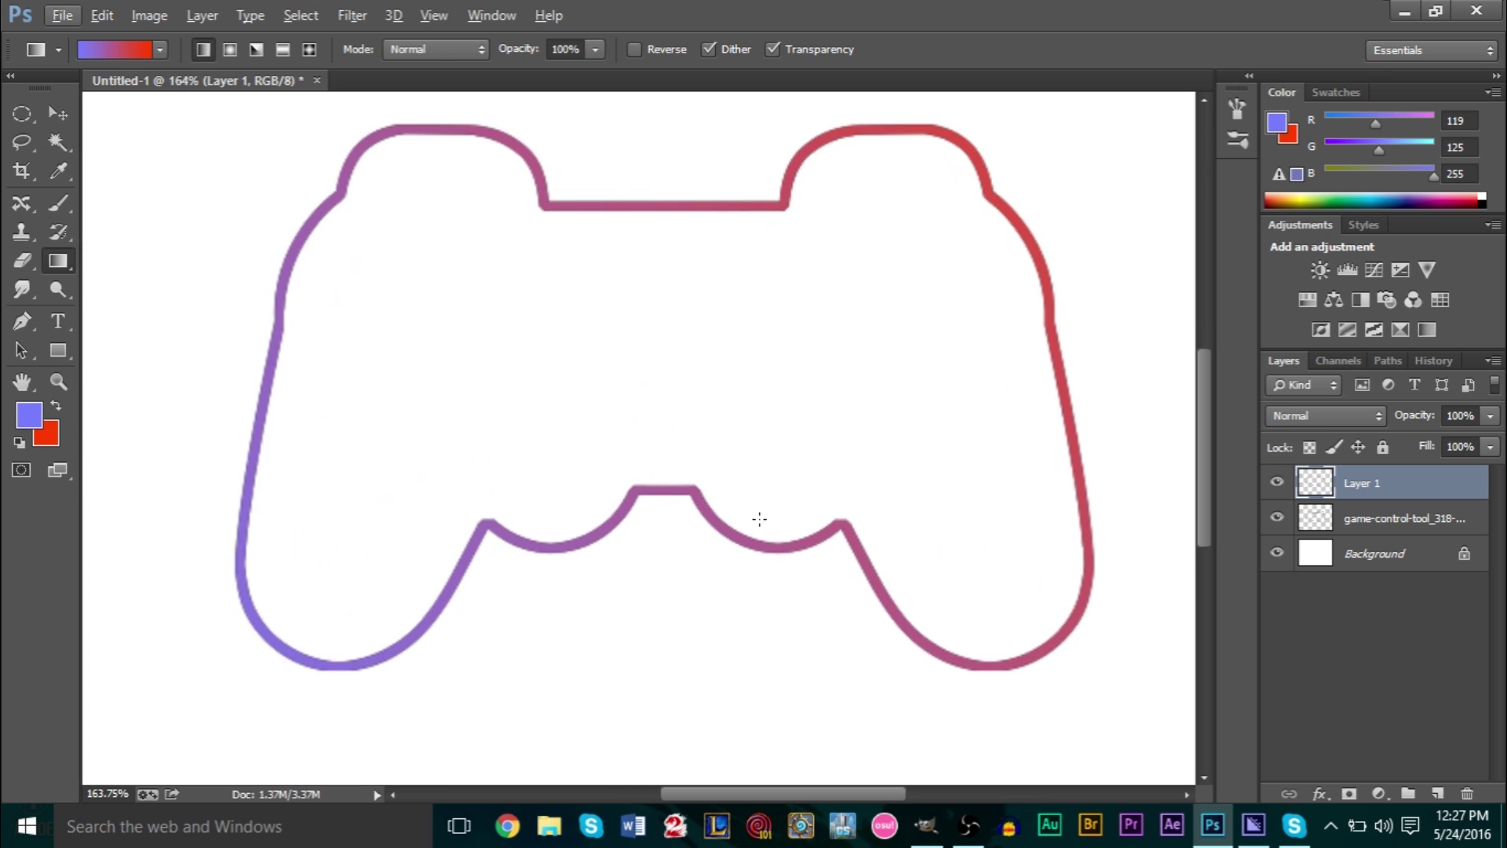
click(1277, 553)
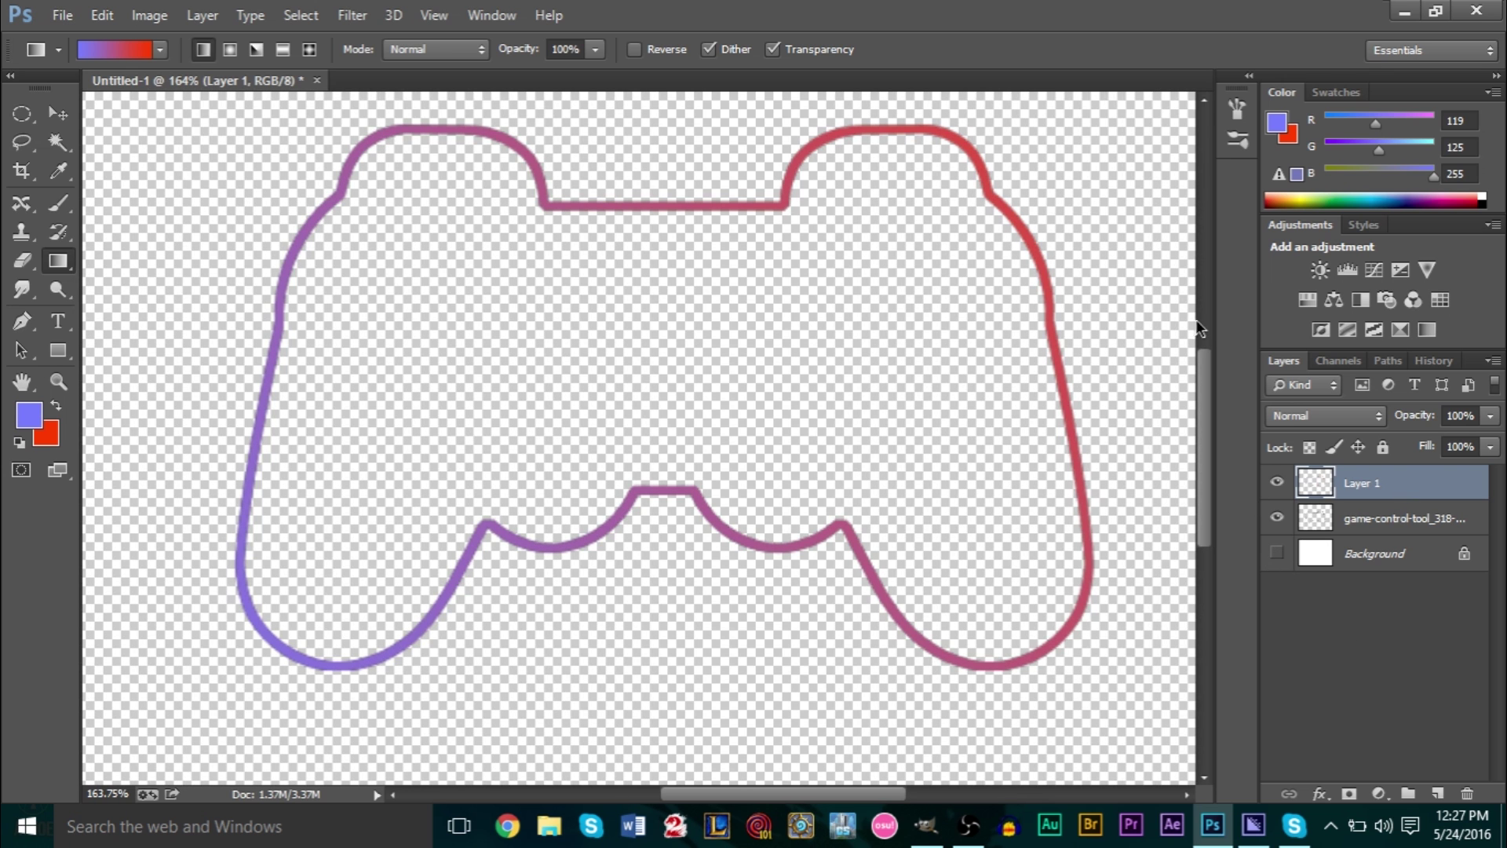
Step back in history and delete the gradient Layer 1.
drag(1074, 437, 1071, 438)
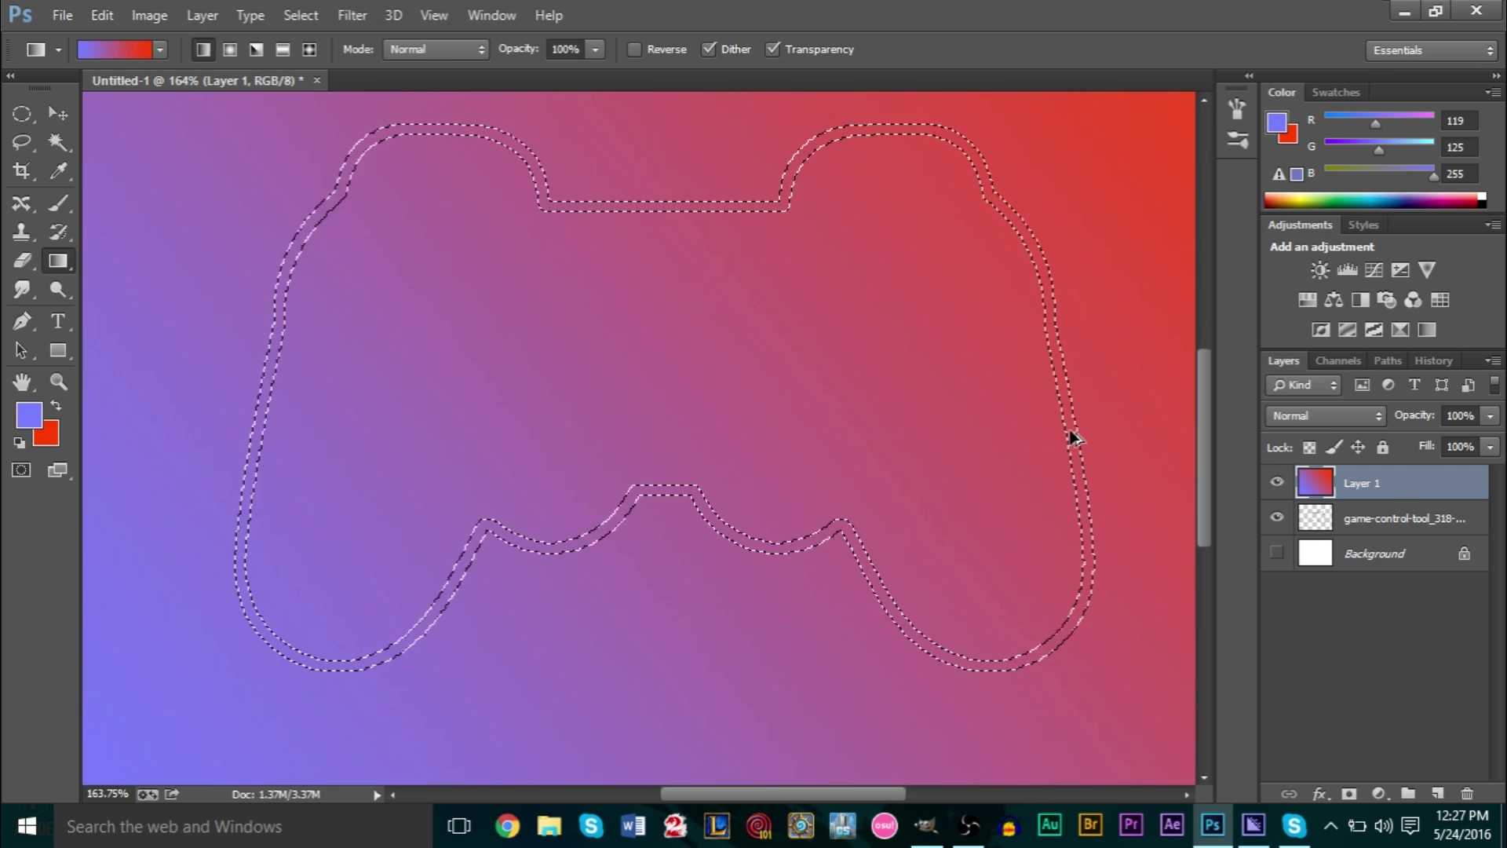
click(1303, 522)
click(1382, 486)
key(ctrl+alt+z)
key(ctrl+alt+z)
key(ctrl+alt+z)
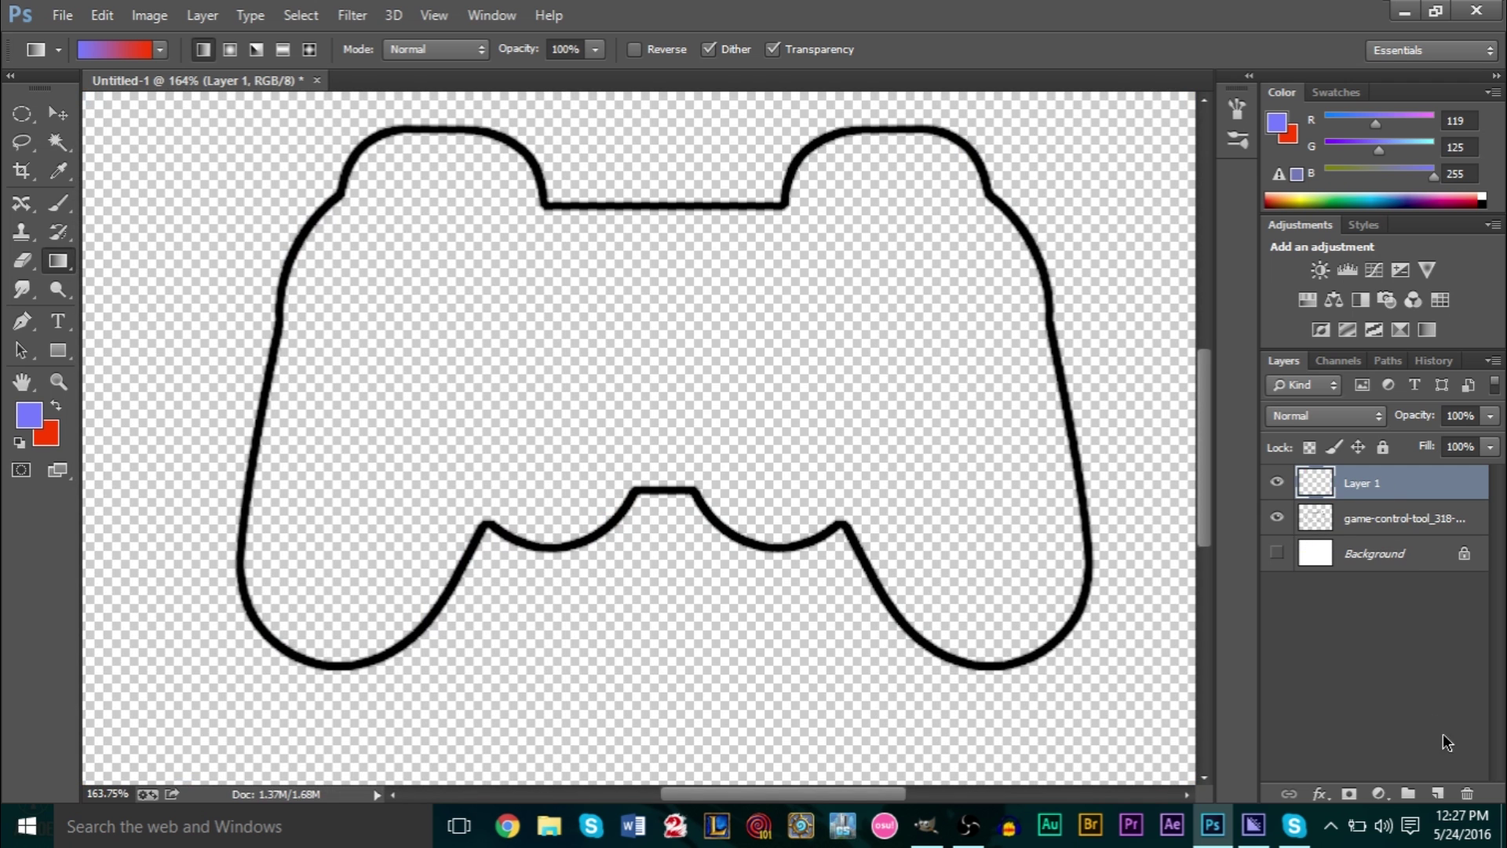
drag(1468, 792, 1467, 793)
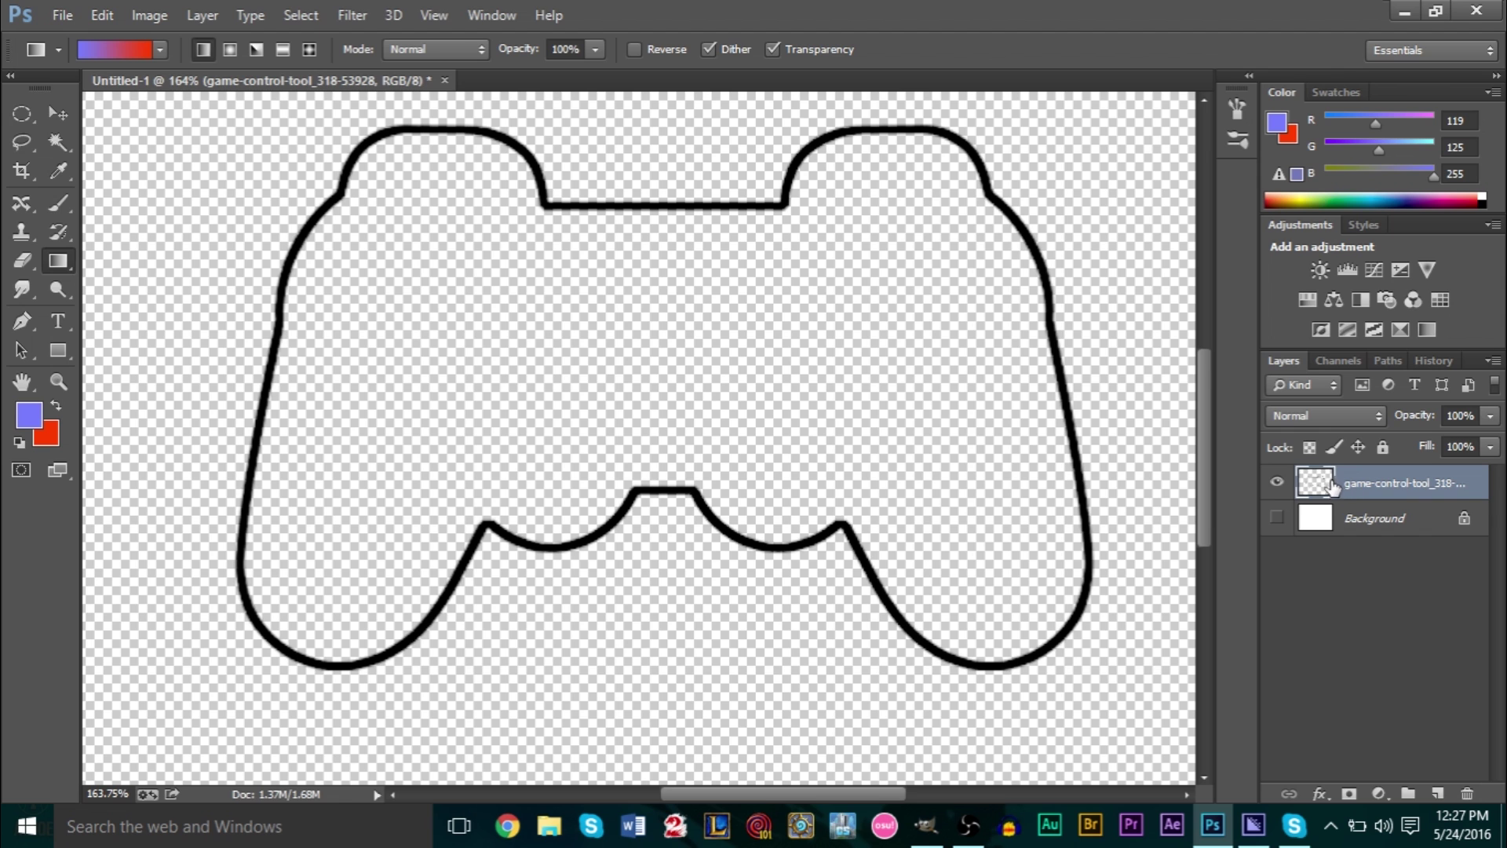
Select the outline layer's pixels and set the foreground colour to a dark green.
right_click(1325, 482)
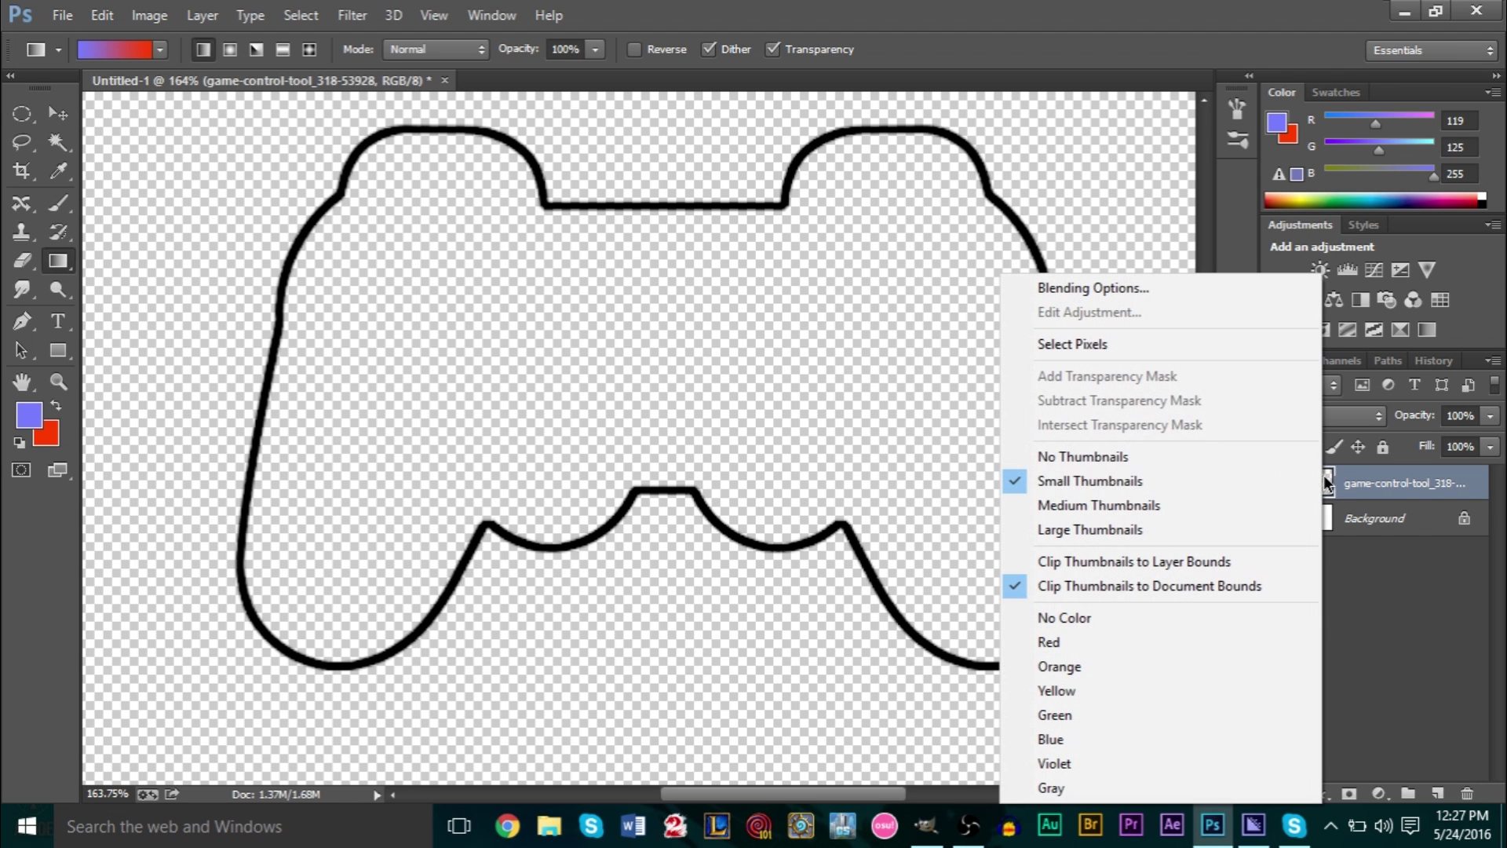
click(1118, 350)
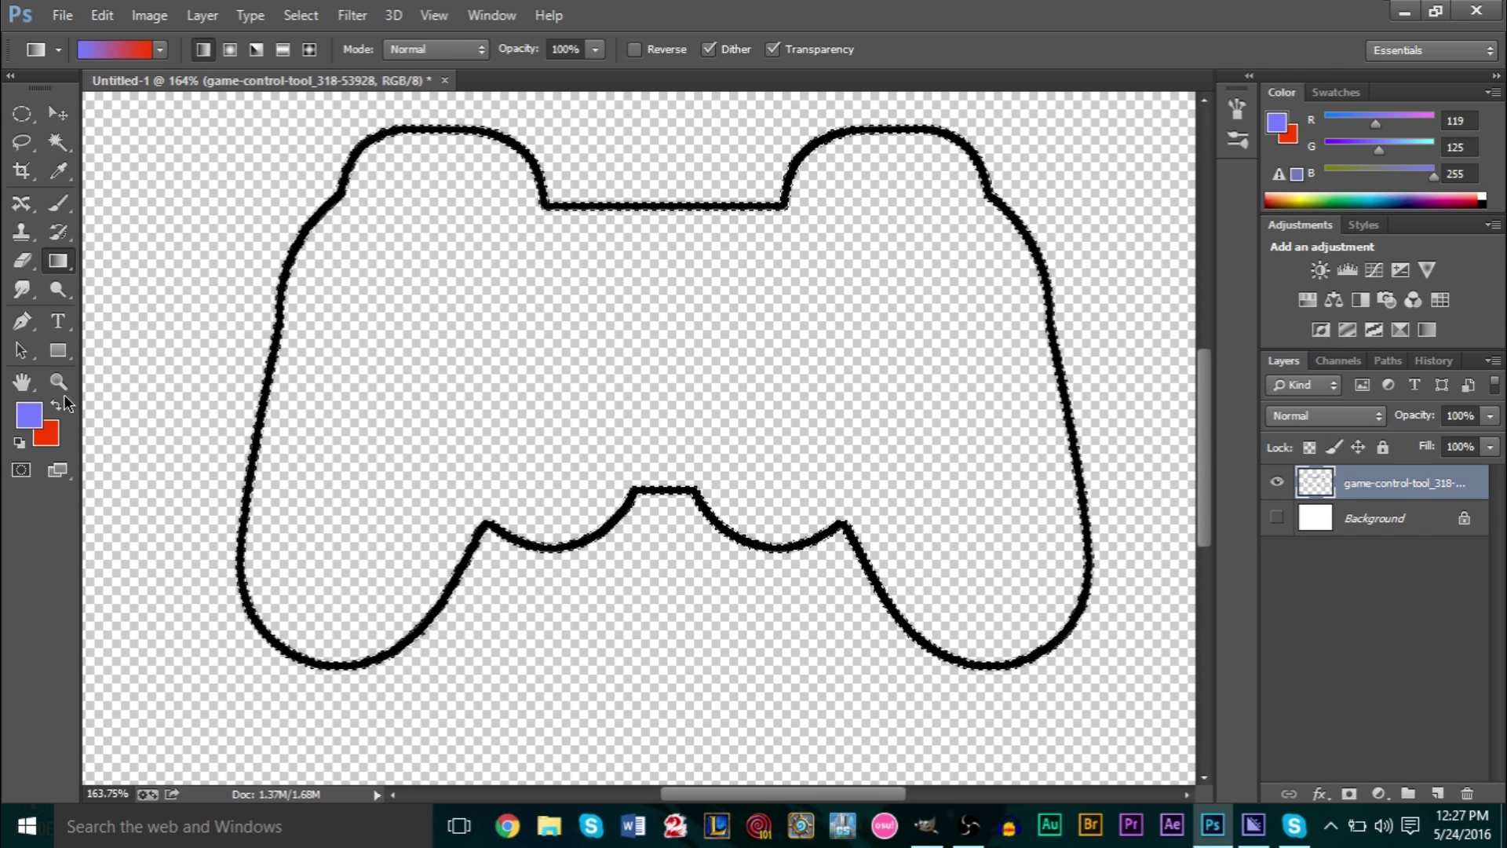
click(29, 414)
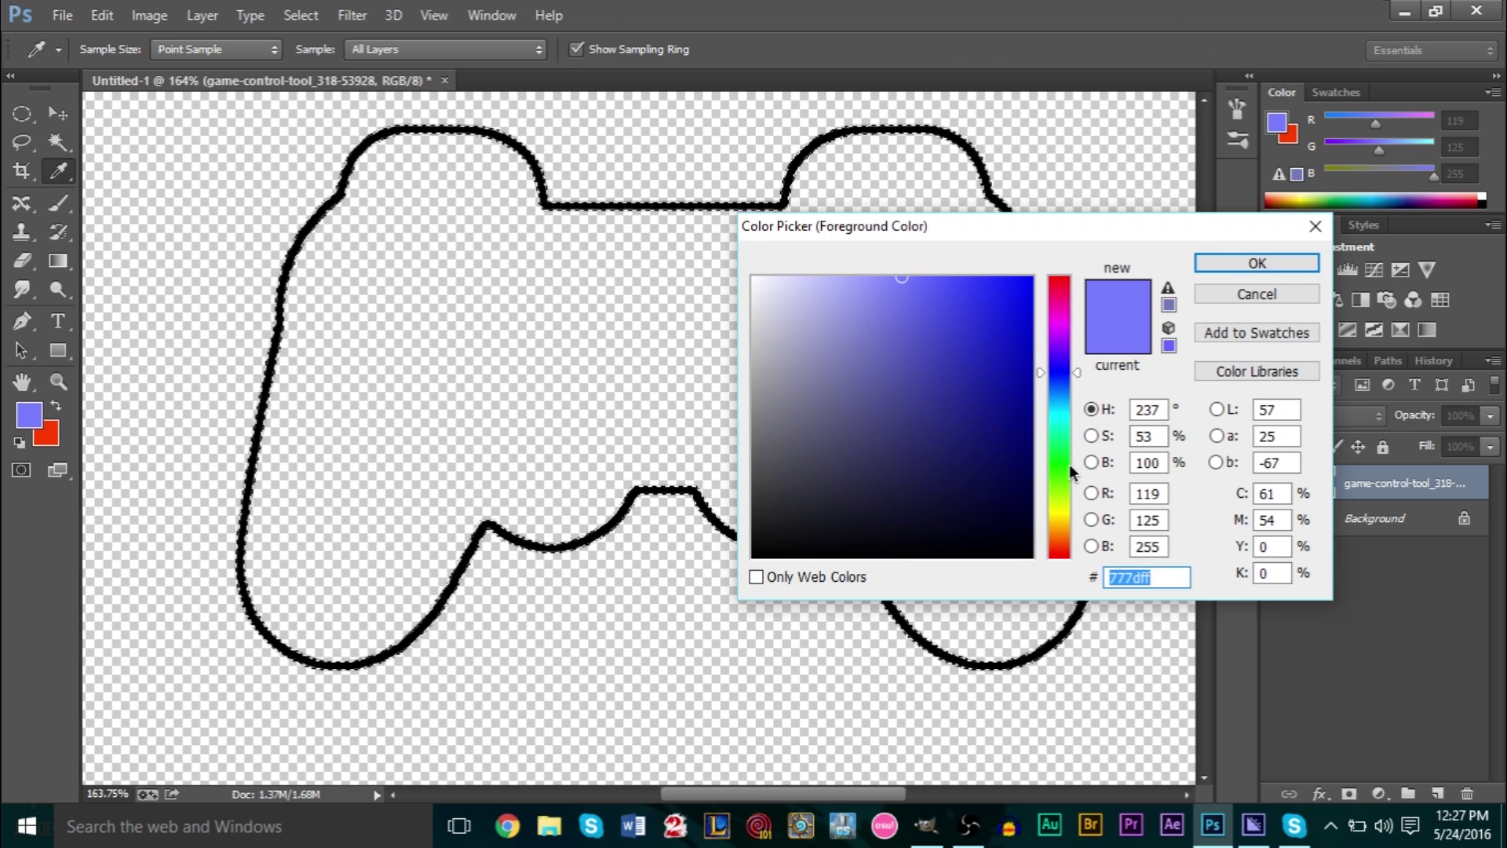
click(1067, 452)
mouse_move(926, 280)
mouse_down()
mouse_move(1095, 312)
mouse_move(1099, 387)
mouse_move(1104, 343)
mouse_move(1055, 371)
mouse_up()
key(g)
click(1257, 263)
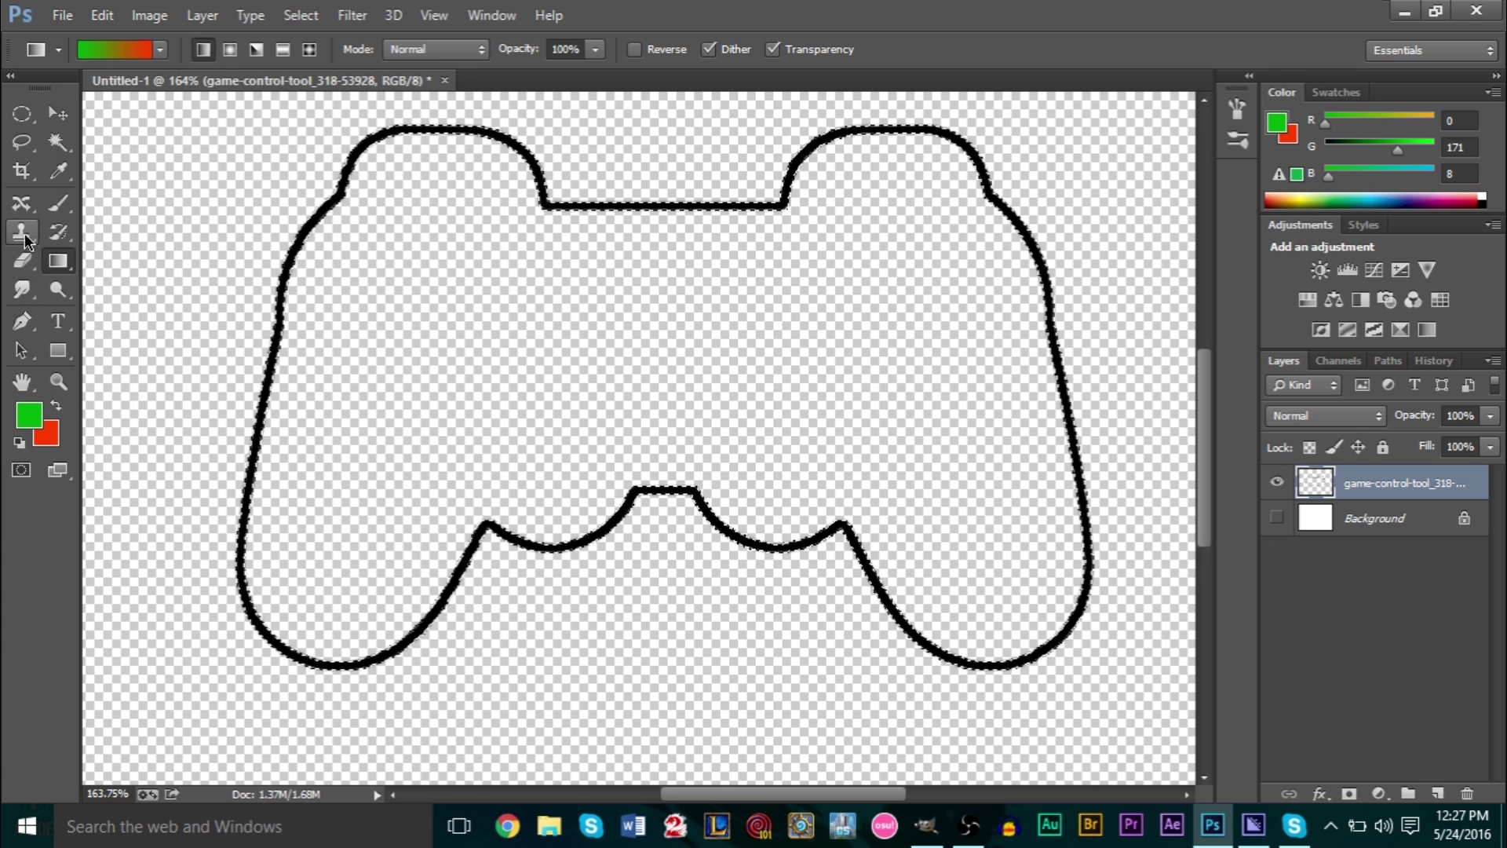
Paint over the selected outline with the Brush tool to make it dark green.
click(77, 209)
mouse_move(181, 314)
mouse_down()
mouse_move(213, 449)
mouse_move(281, 381)
mouse_move(285, 510)
mouse_move(368, 599)
mouse_move(411, 593)
mouse_move(439, 617)
mouse_move(534, 572)
mouse_move(745, 644)
mouse_move(788, 626)
mouse_move(904, 684)
mouse_move(992, 684)
mouse_move(1036, 570)
mouse_move(1042, 402)
mouse_move(1046, 466)
mouse_move(998, 201)
mouse_move(921, 170)
mouse_move(998, 101)
mouse_move(842, 182)
mouse_move(913, 207)
mouse_move(738, 171)
mouse_move(381, 220)
mouse_move(296, 185)
mouse_up()
scroll(421, 407, down, 3)
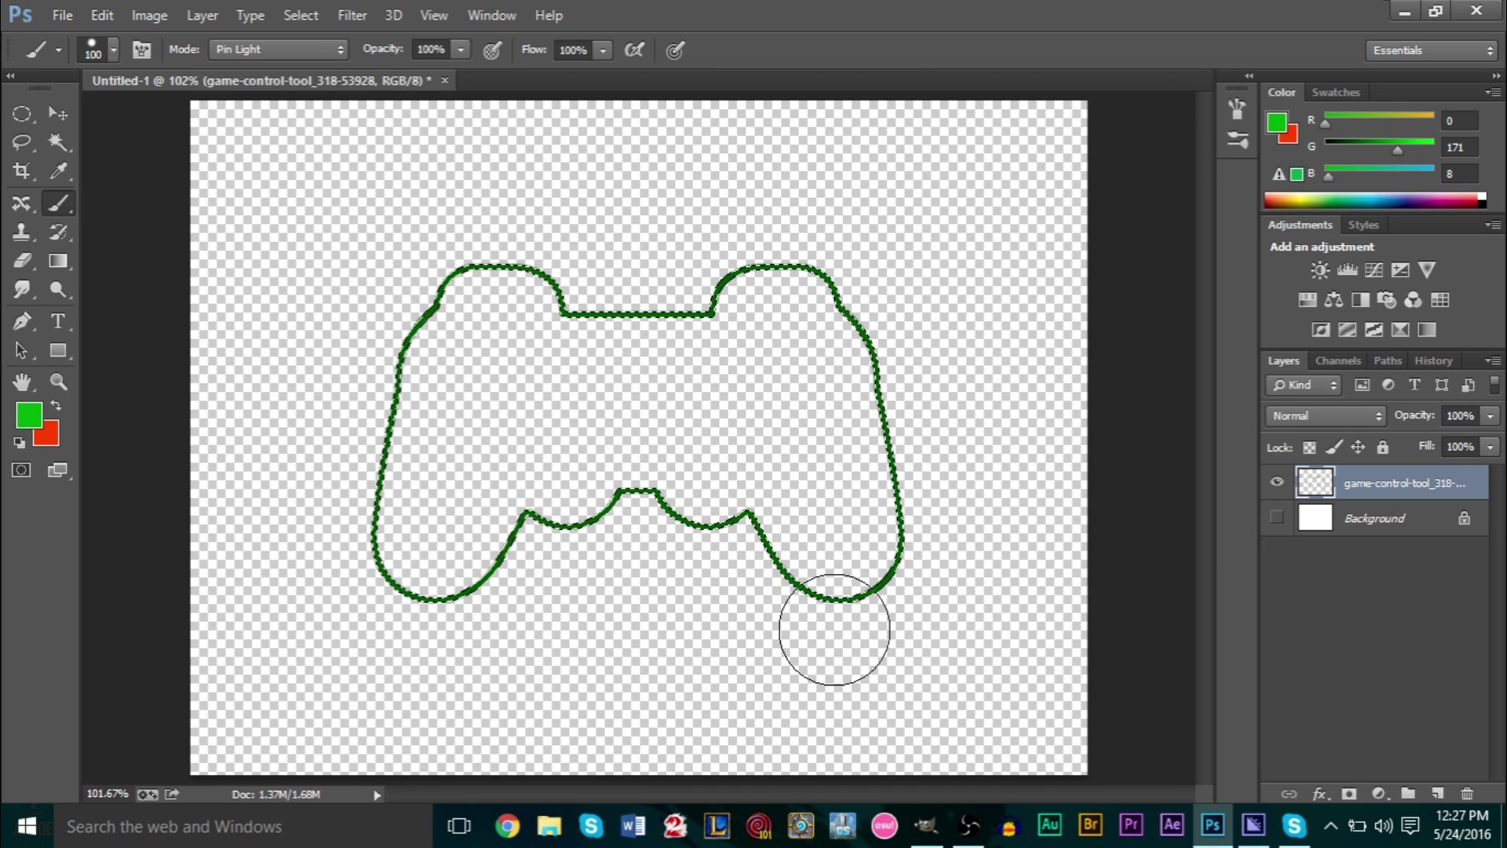
scroll(873, 587, up, 5)
scroll(882, 521, down, 4)
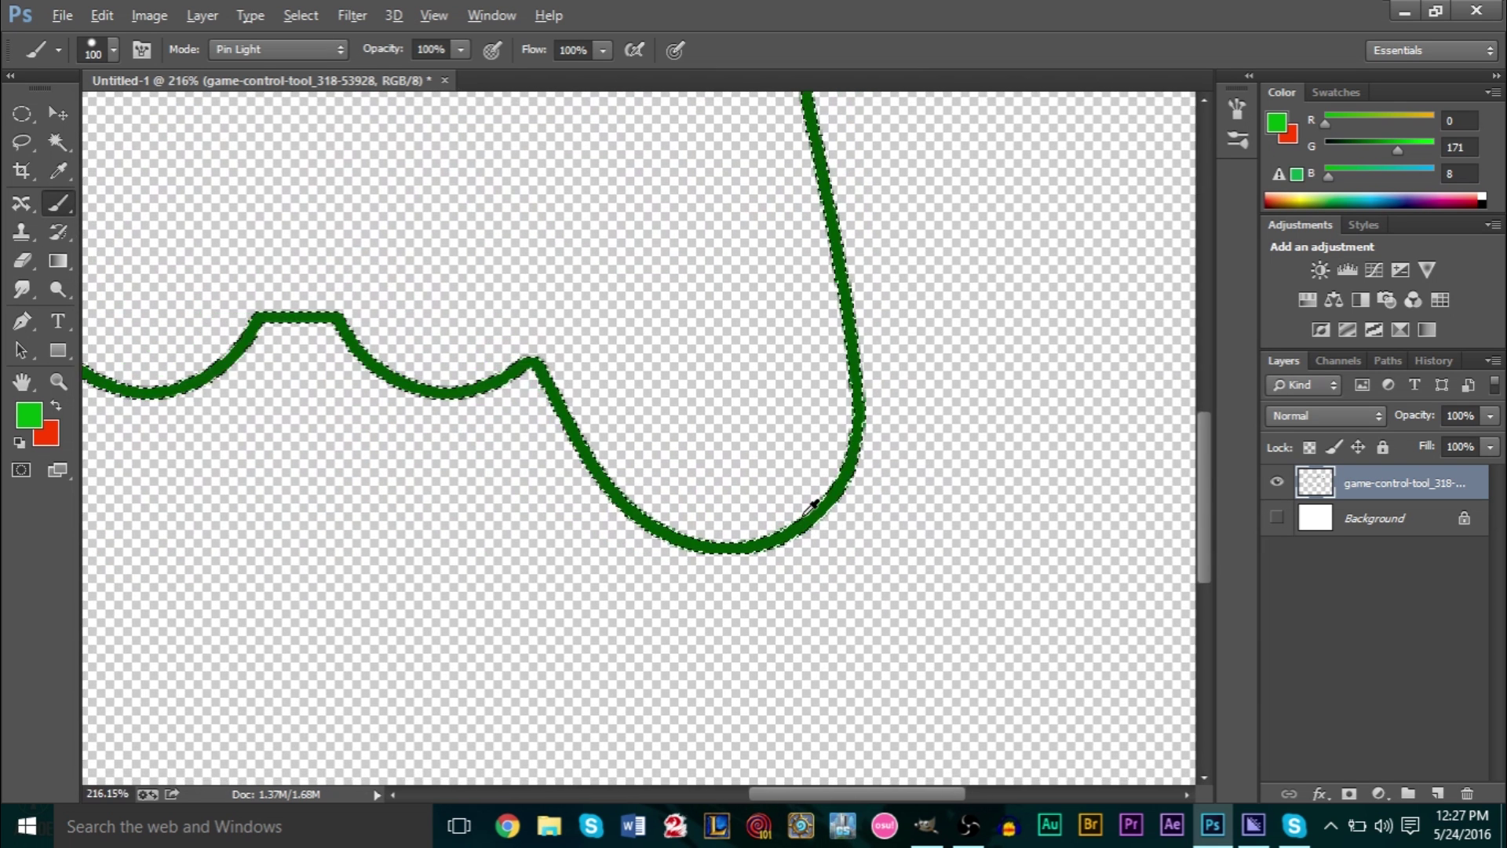
scroll(553, 357, down, 2)
scroll(689, 404, up, 2)
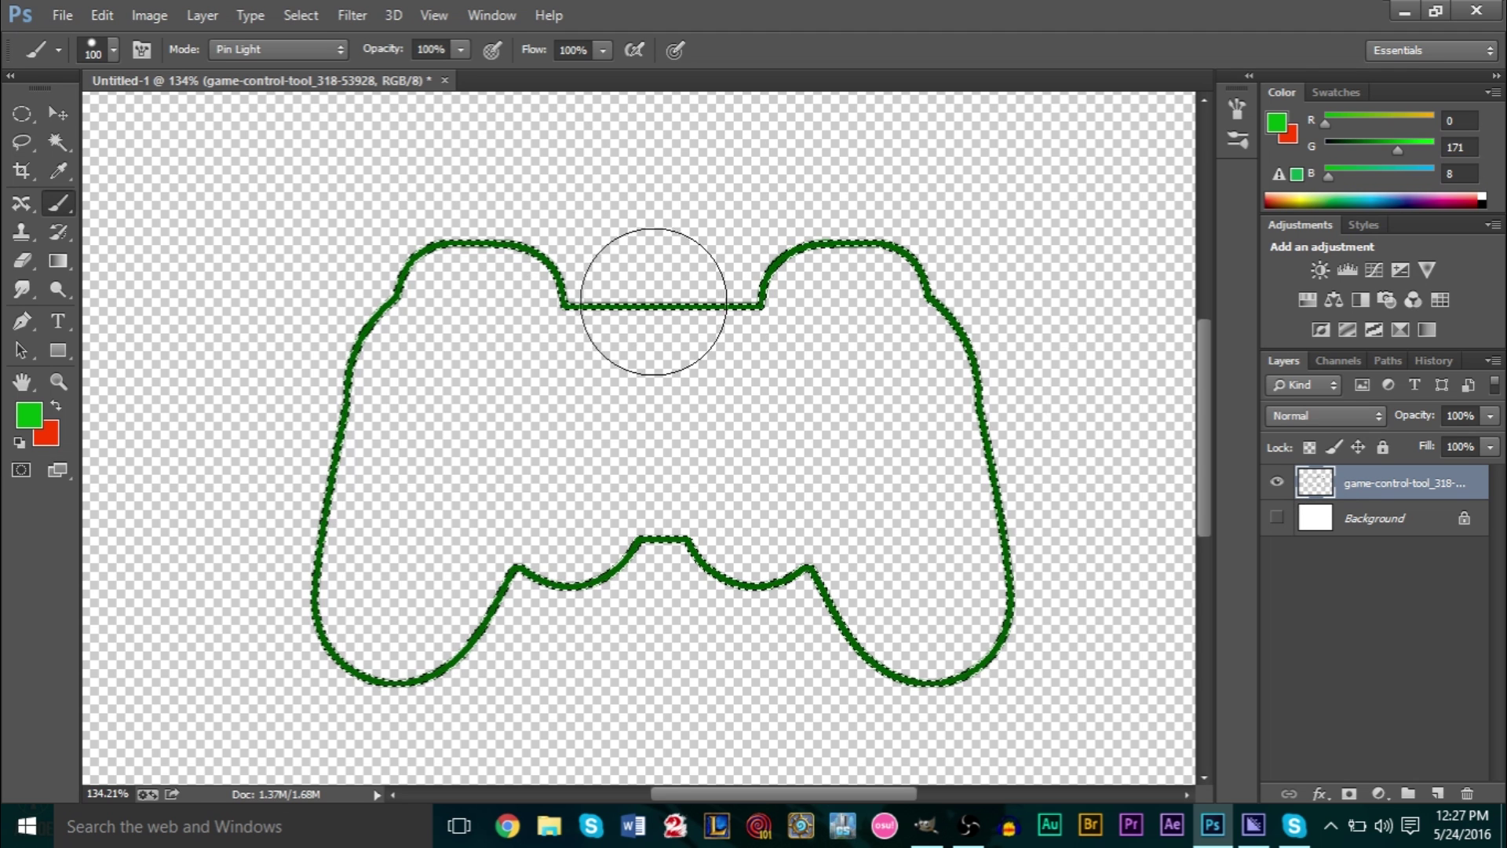
click(201, 15)
Create a new Layer 1 and move it beneath the controller outline layer.
mouse_move(218, 44)
click(488, 40)
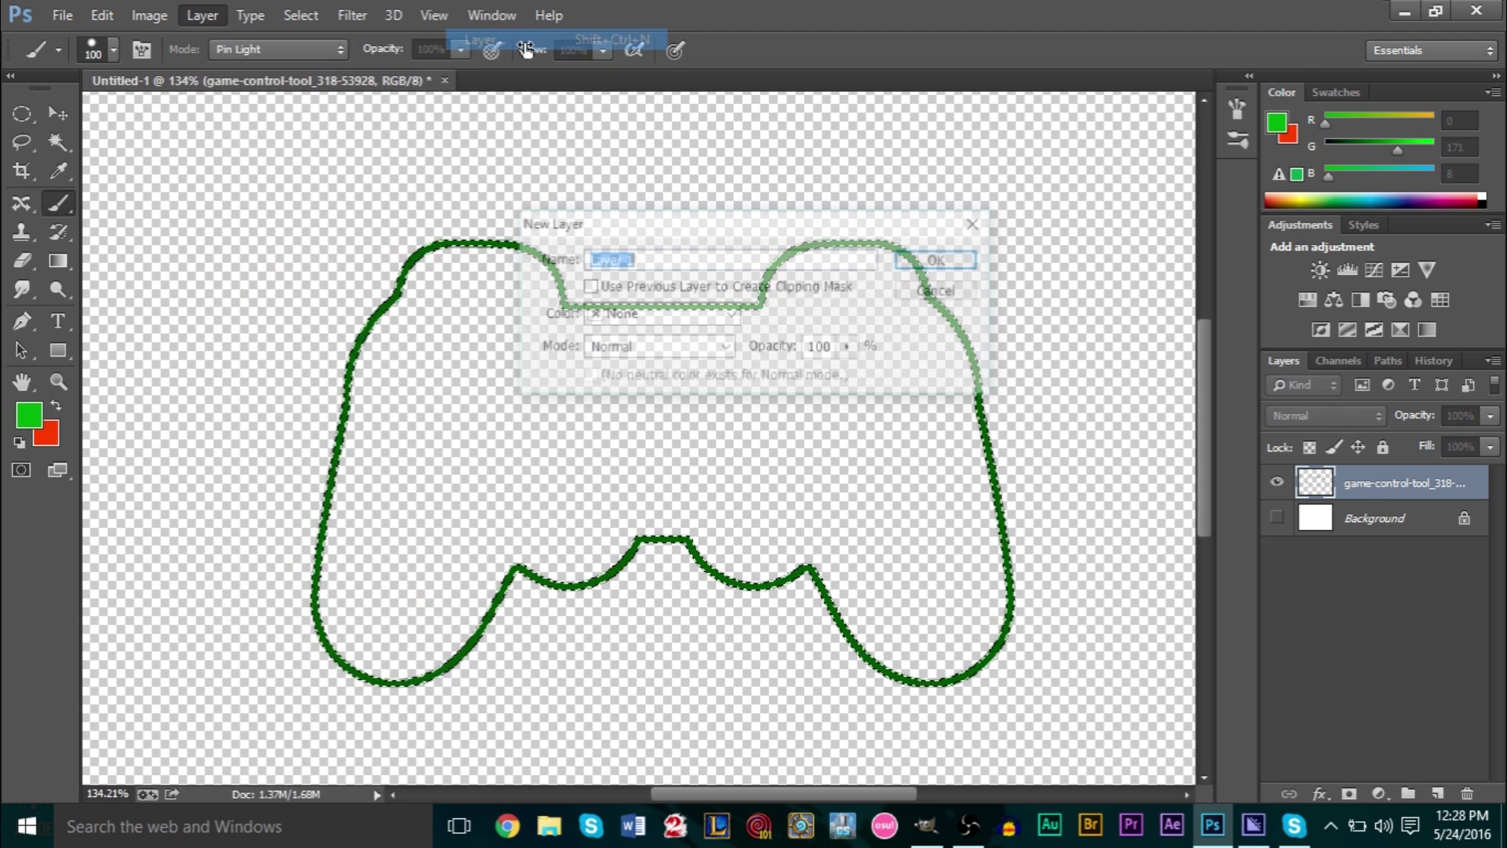
click(941, 258)
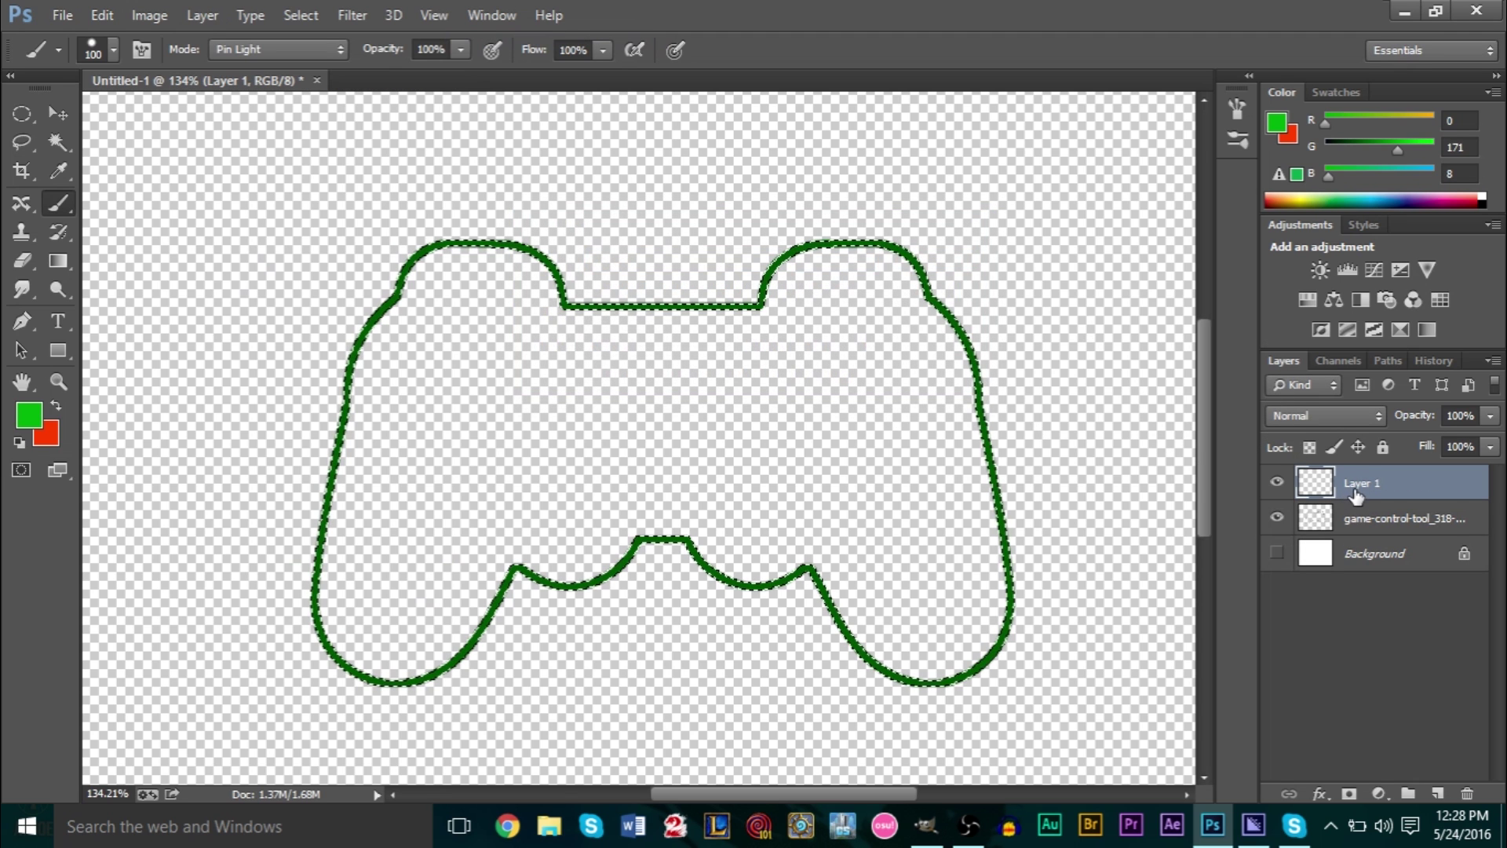
drag(1351, 489, 1384, 532)
scroll(915, 397, up, 5)
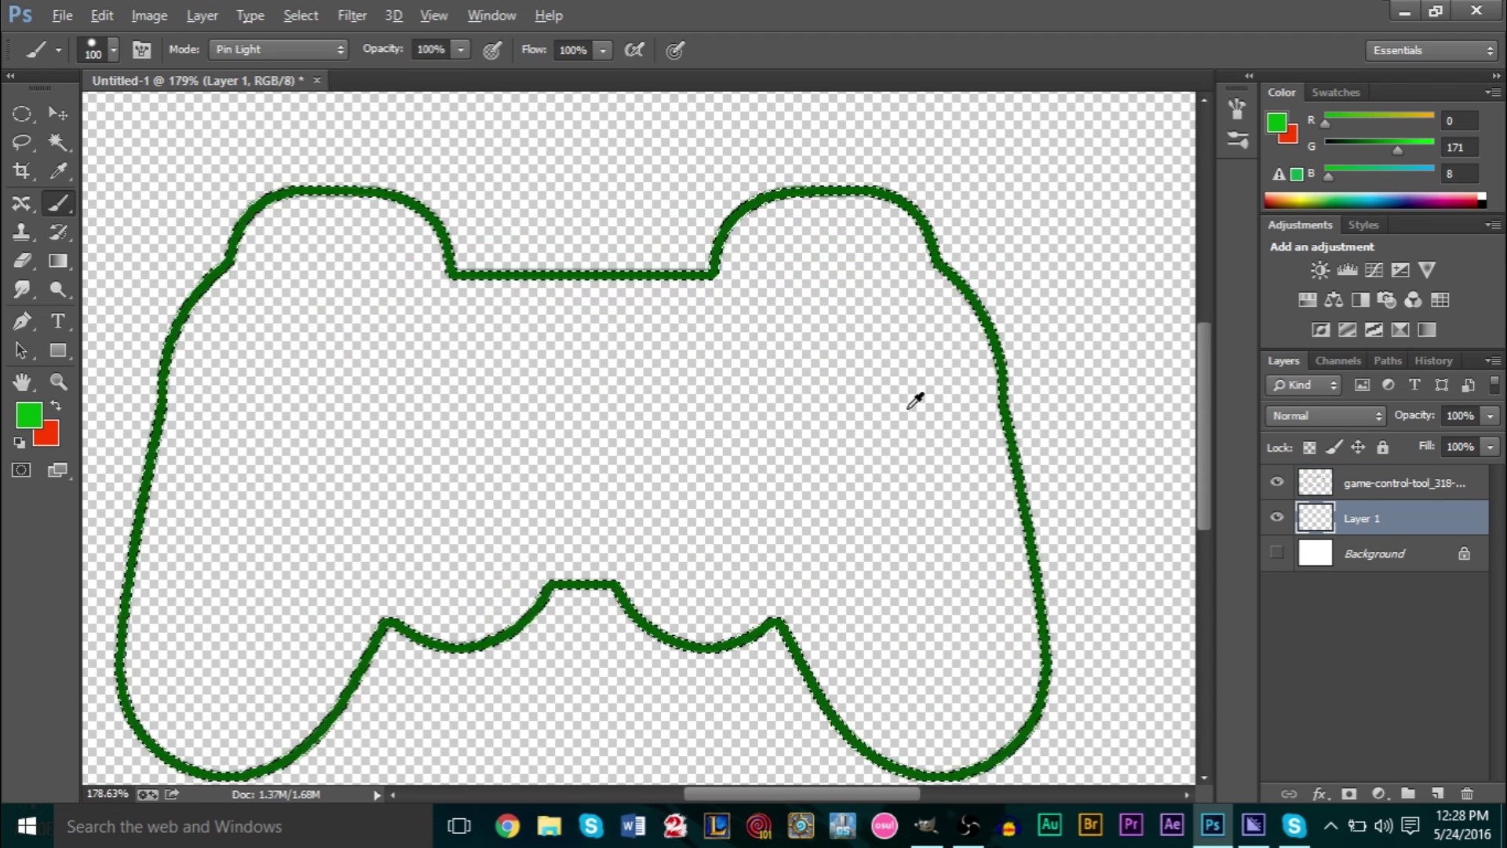
Deselect, show the Background, and Magic Wand–select the white area outside the outline.
click(302, 15)
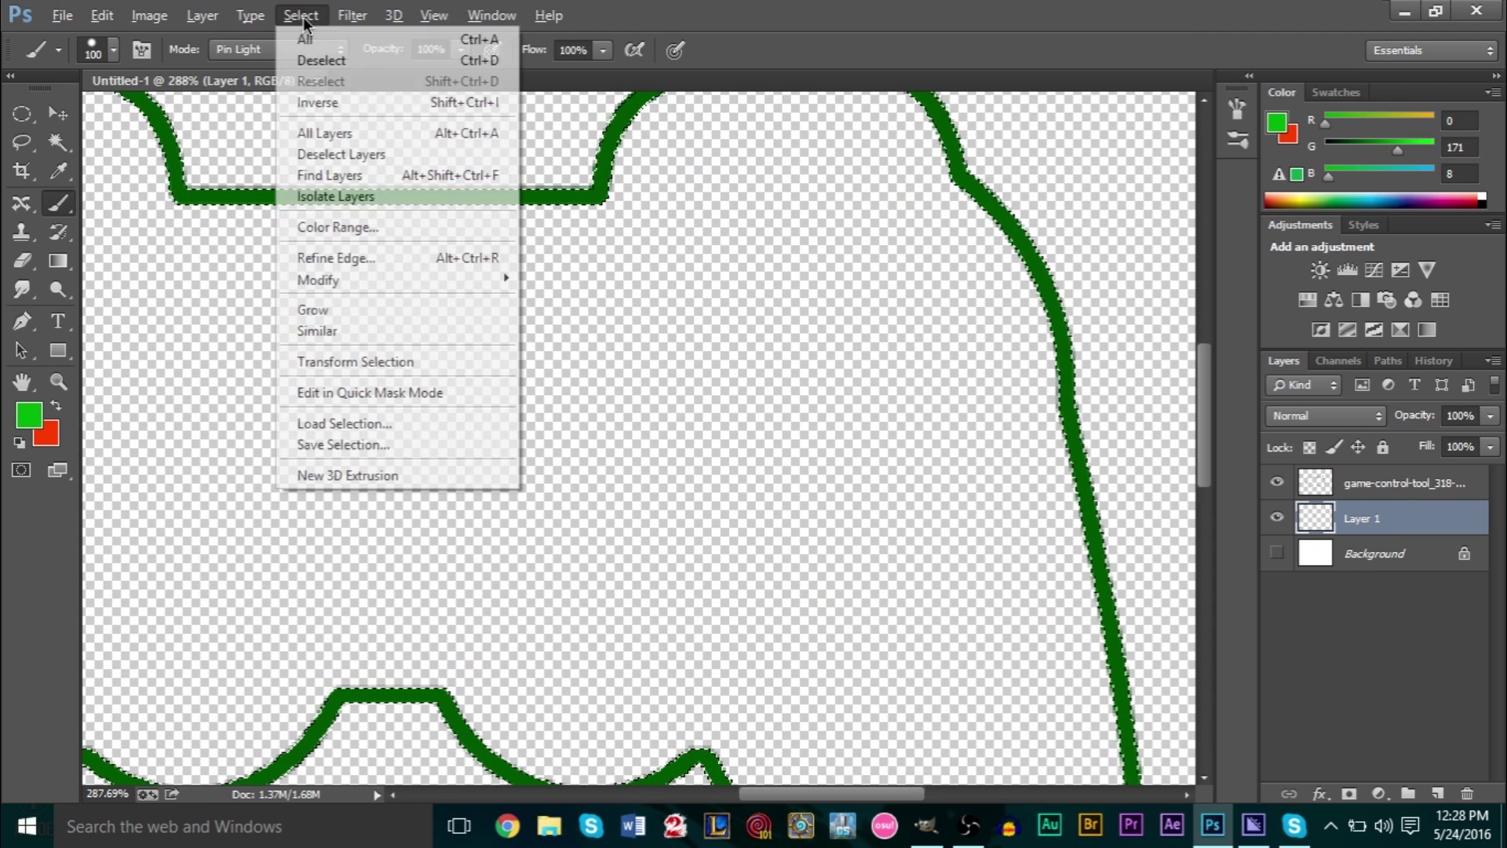
click(333, 60)
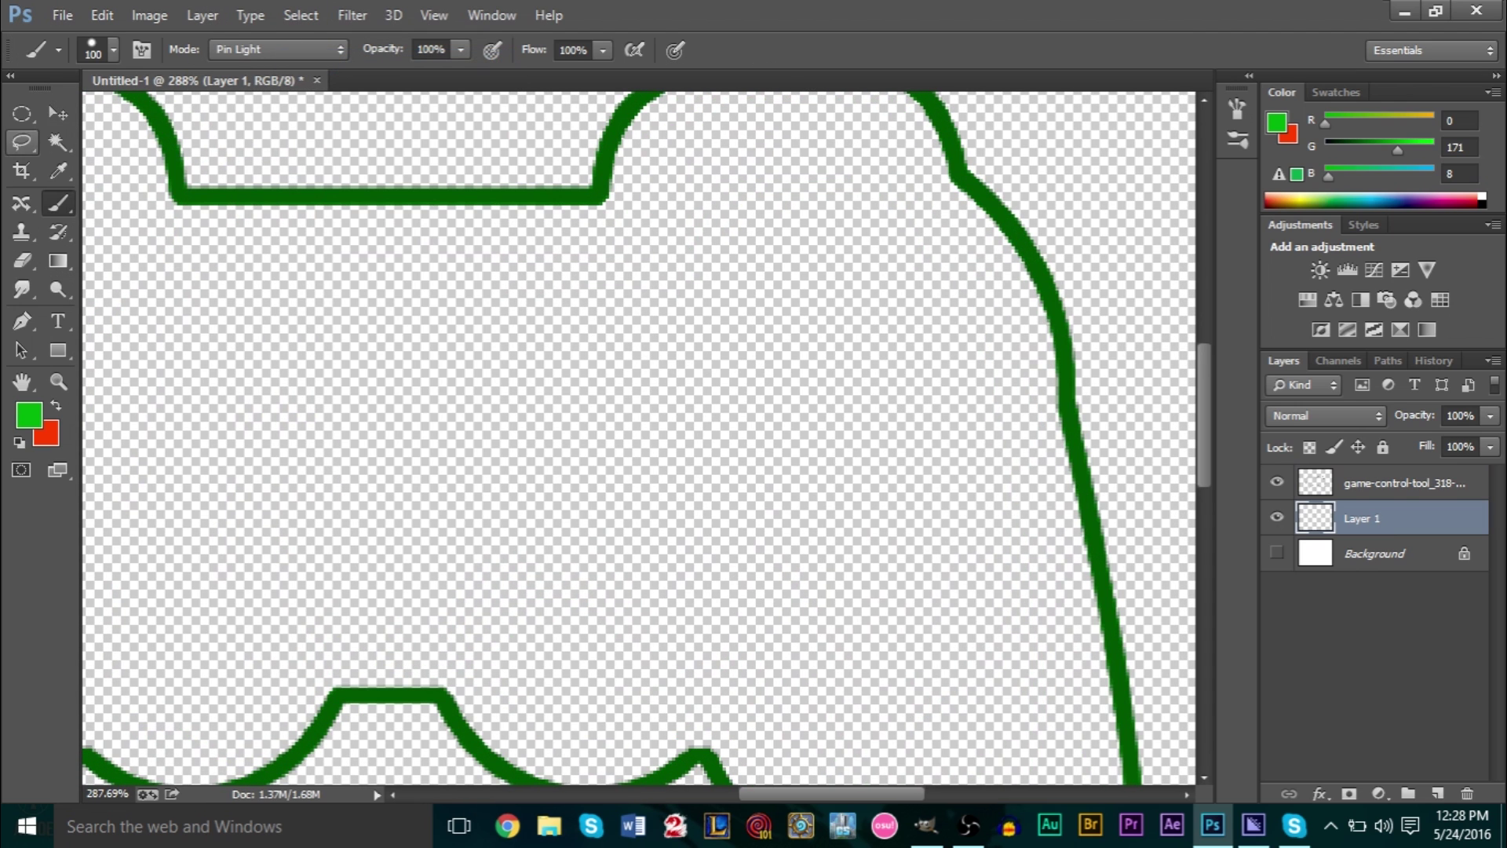
click(65, 143)
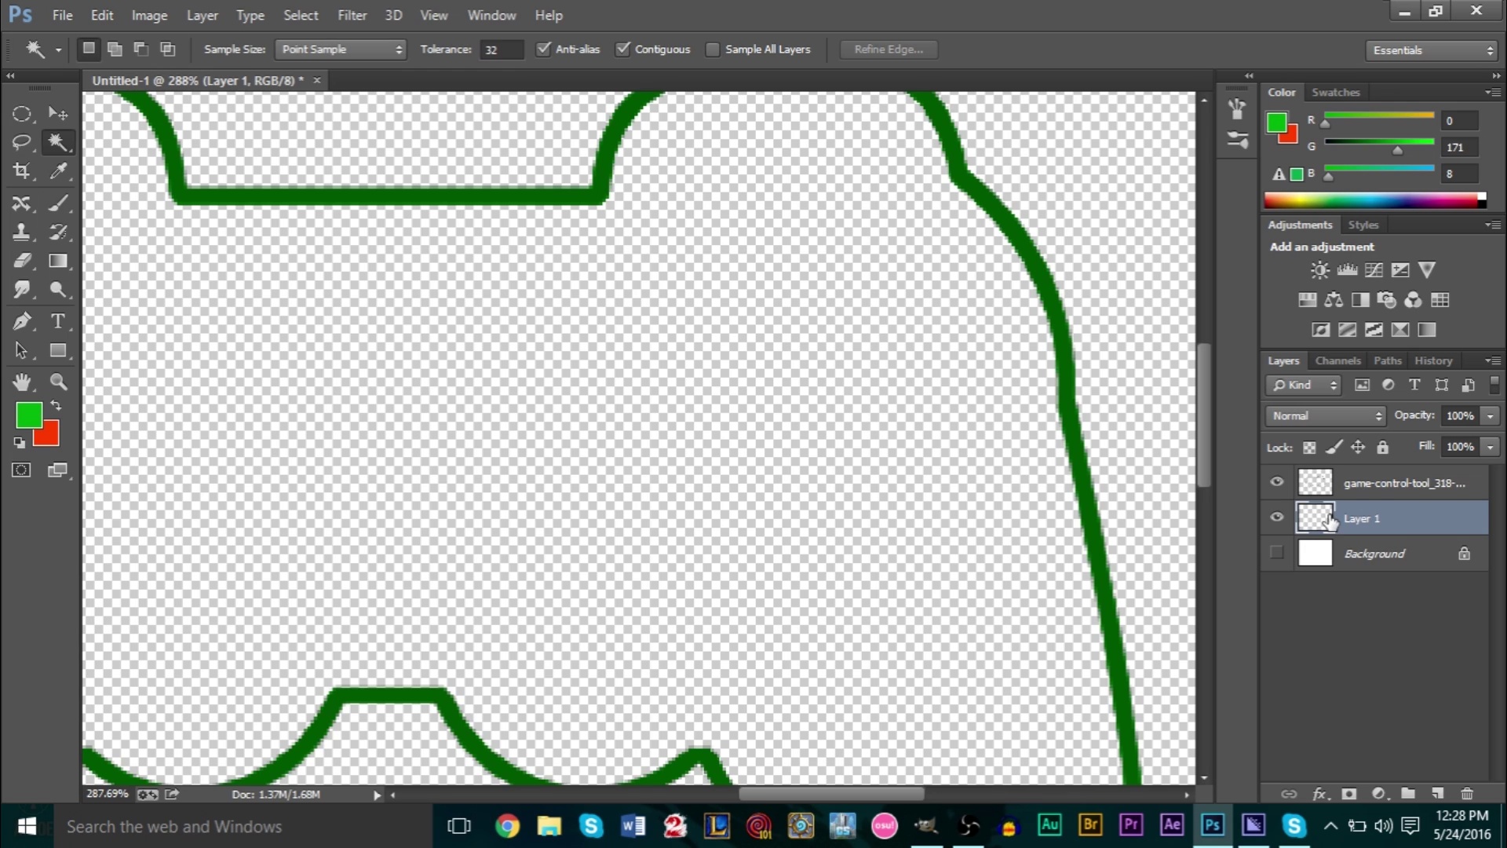
scroll(1023, 480, down, 3)
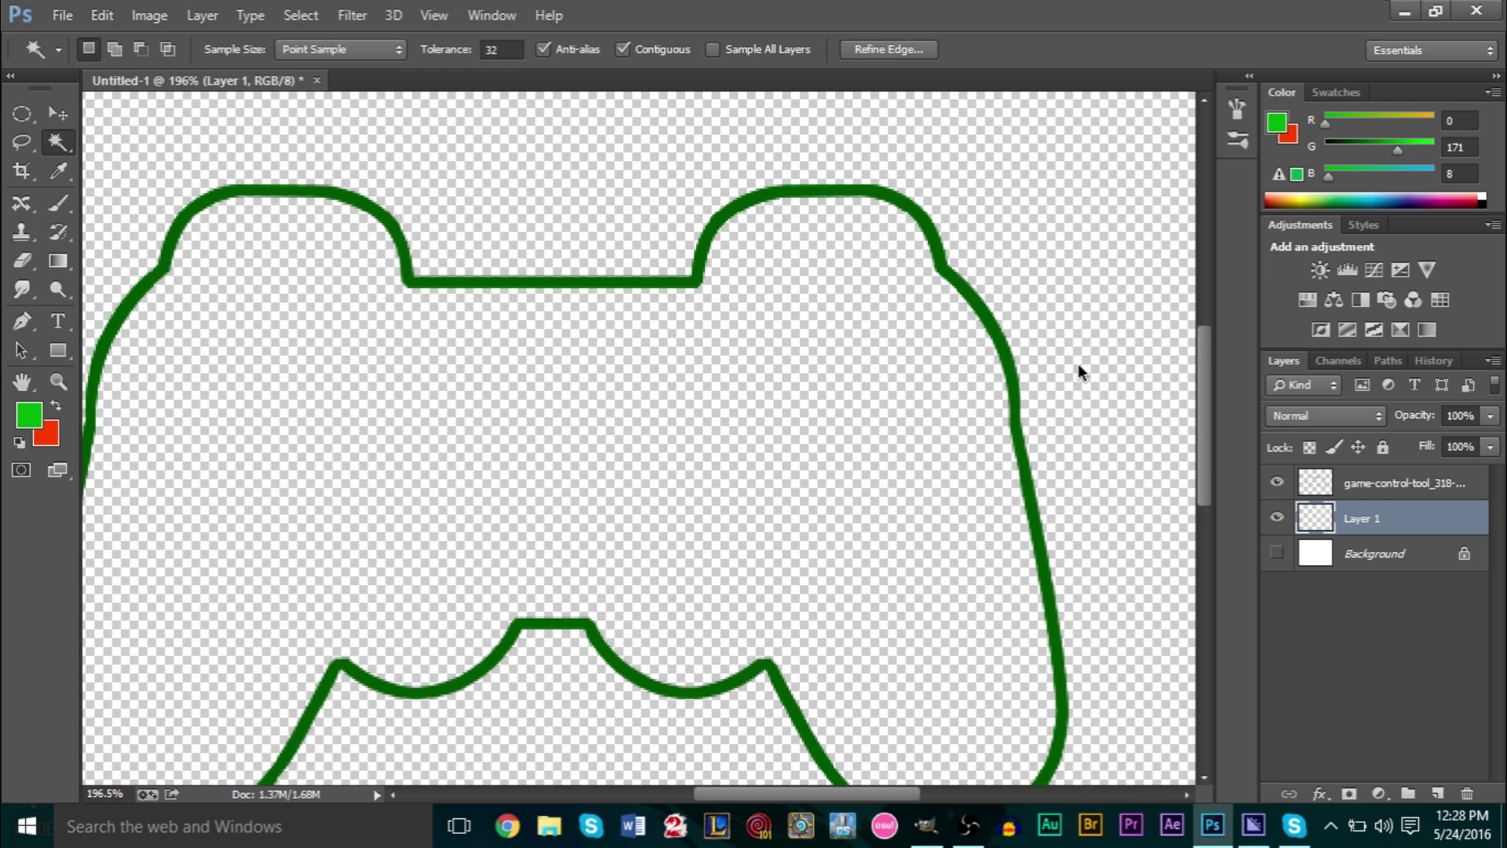
click(1313, 477)
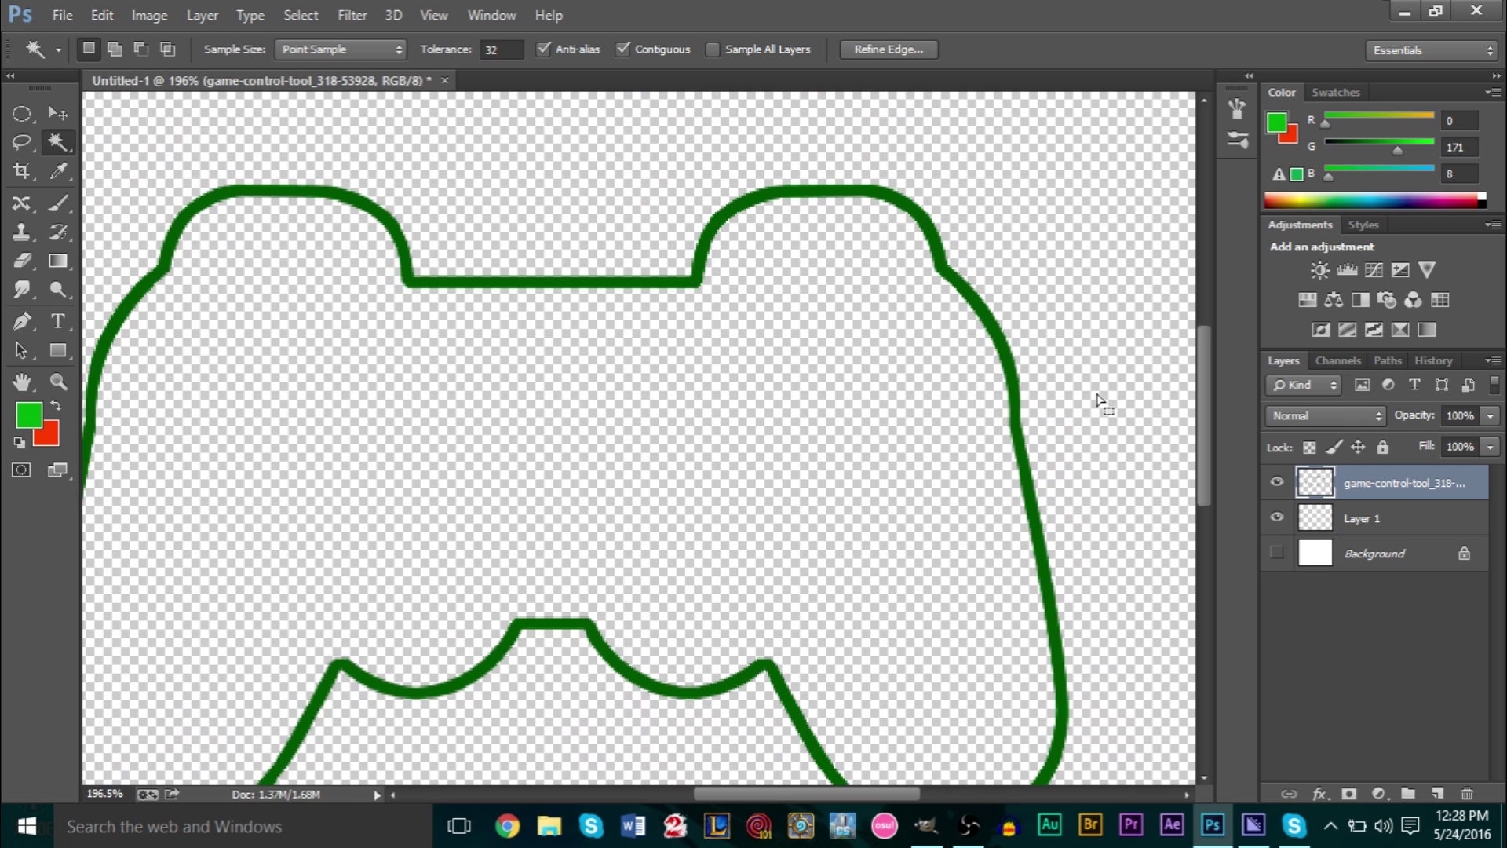
scroll(1092, 402, up, 2)
scroll(1004, 455, down, 5)
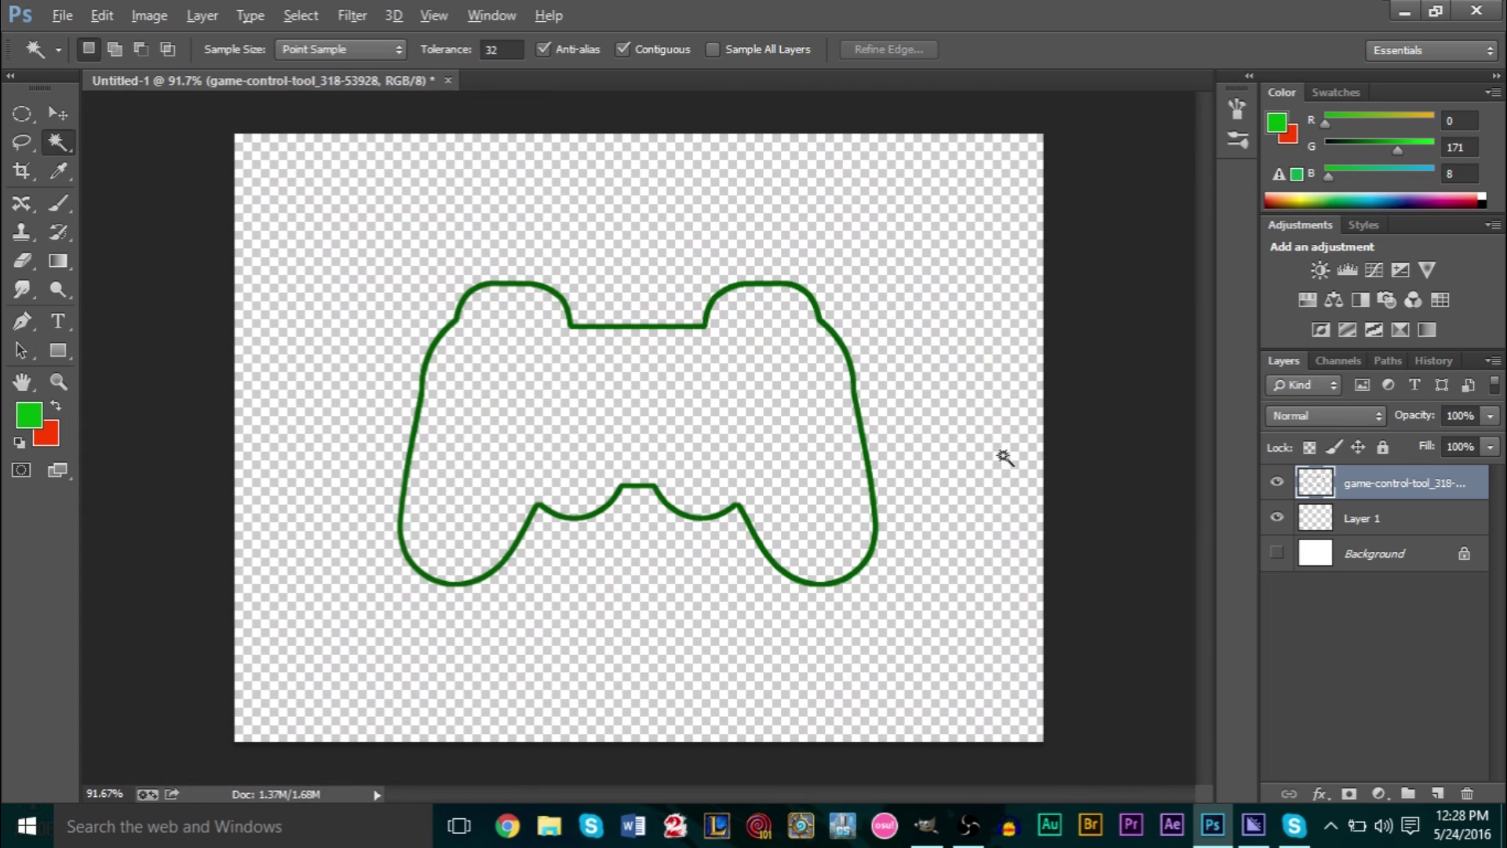
click(1277, 553)
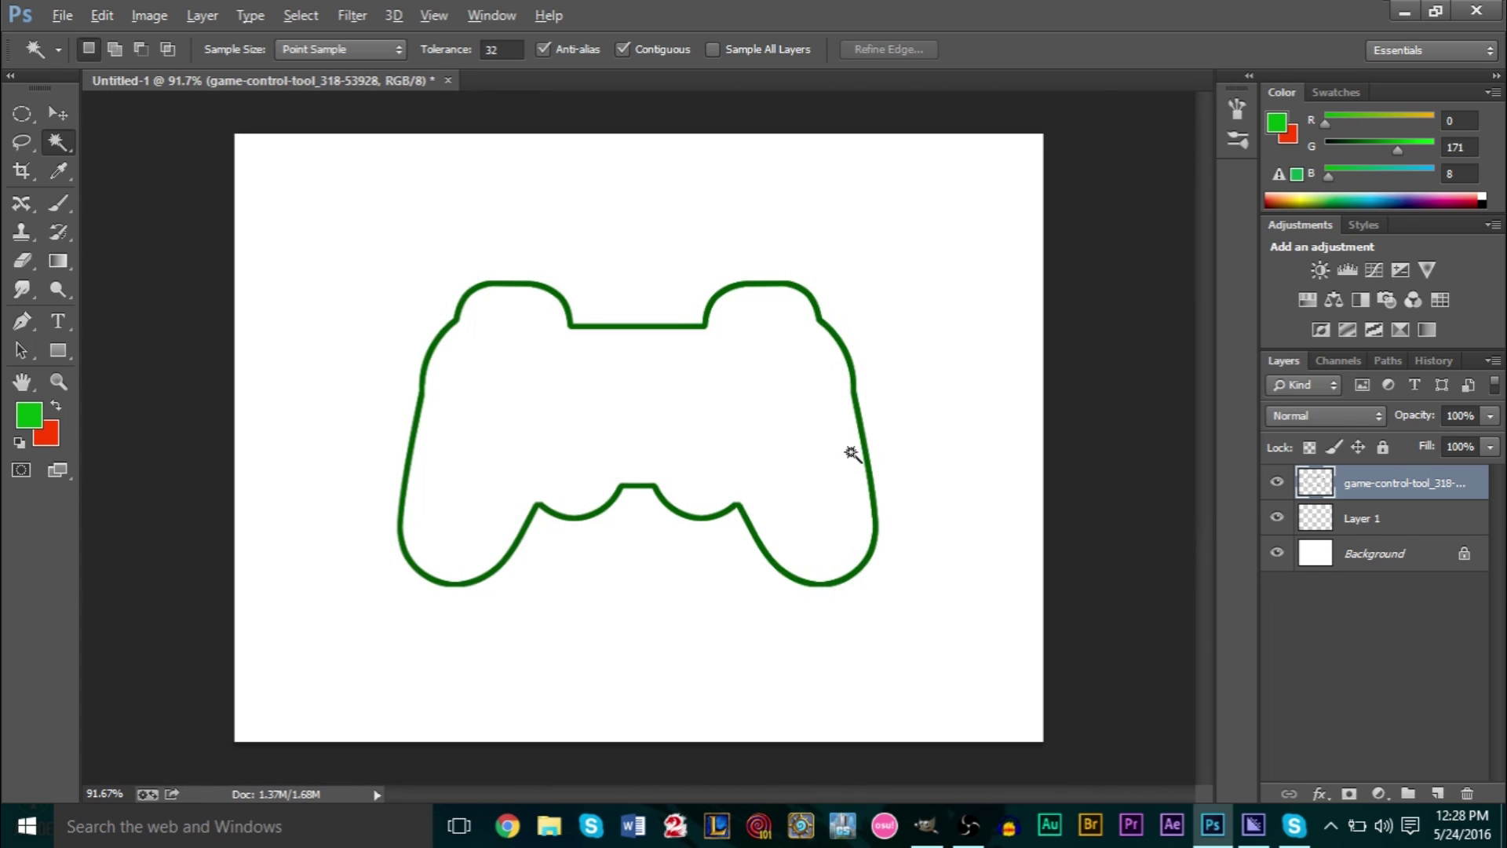
scroll(852, 453, up, 2)
click(984, 615)
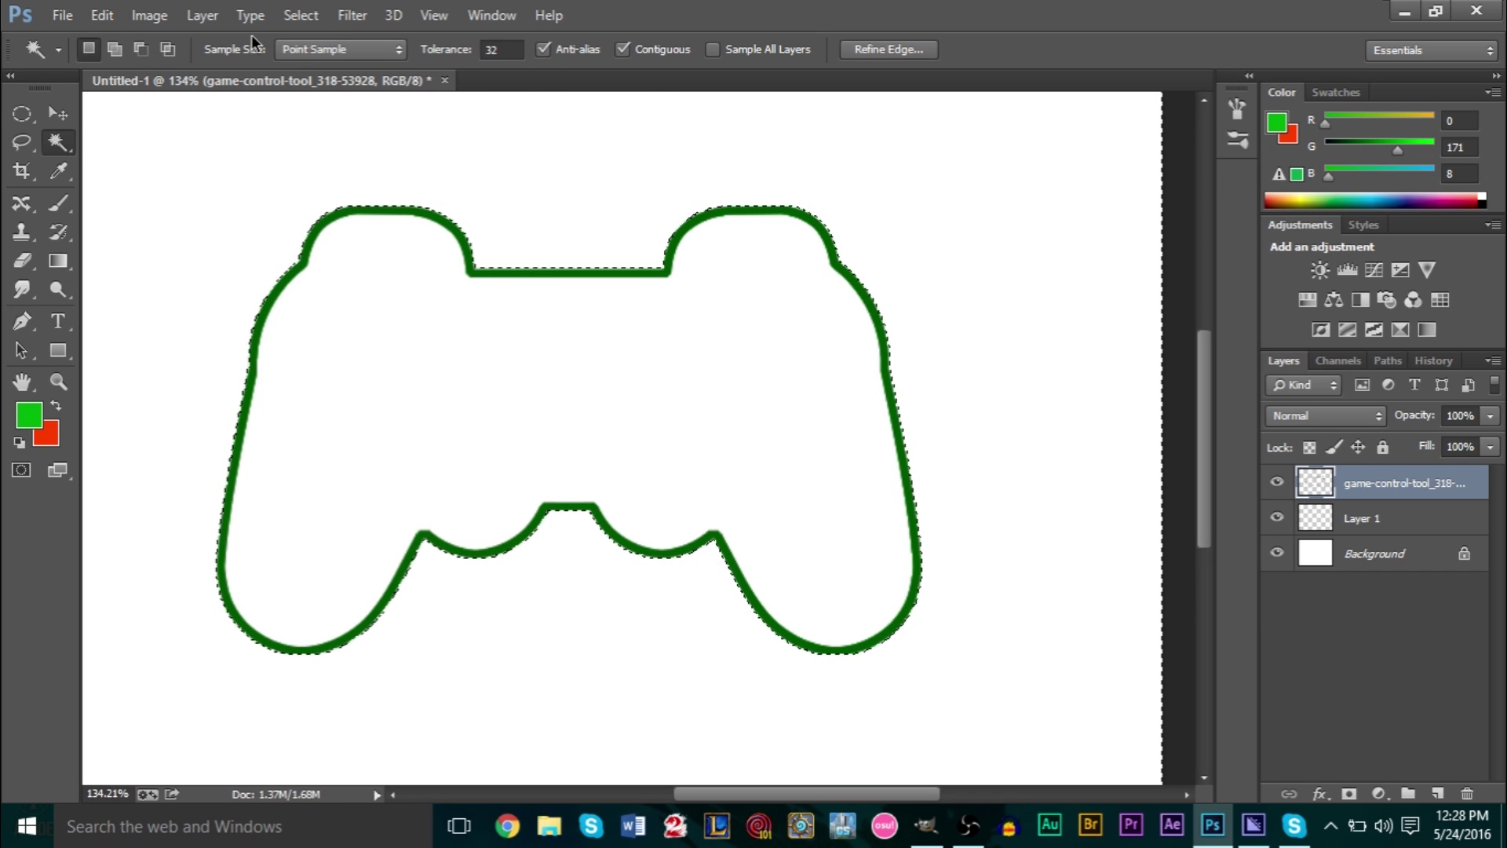
Expand the selection of the white area outside the controller.
click(287, 18)
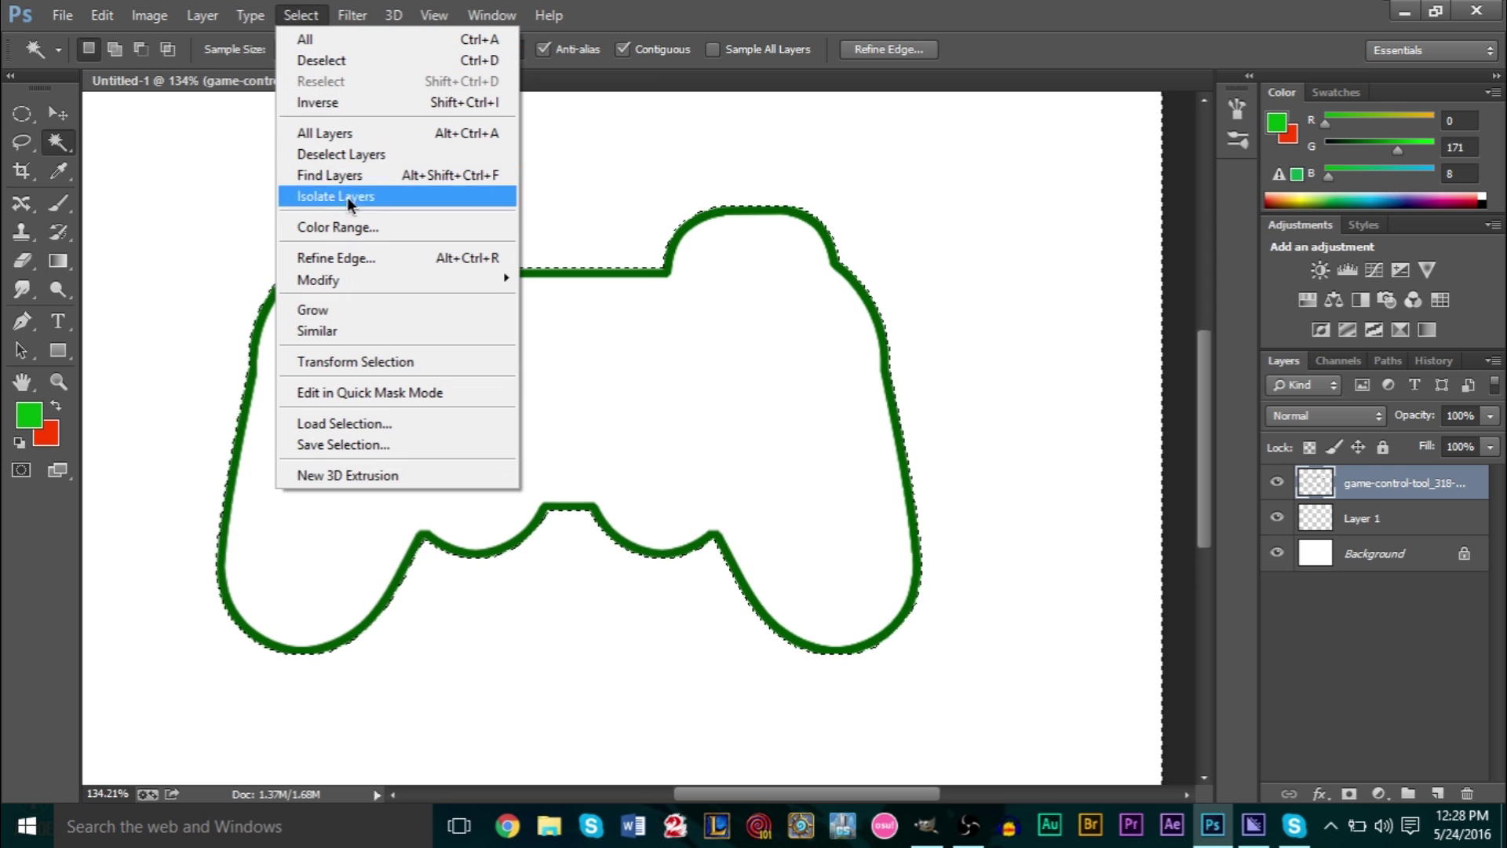
mouse_move(369, 284)
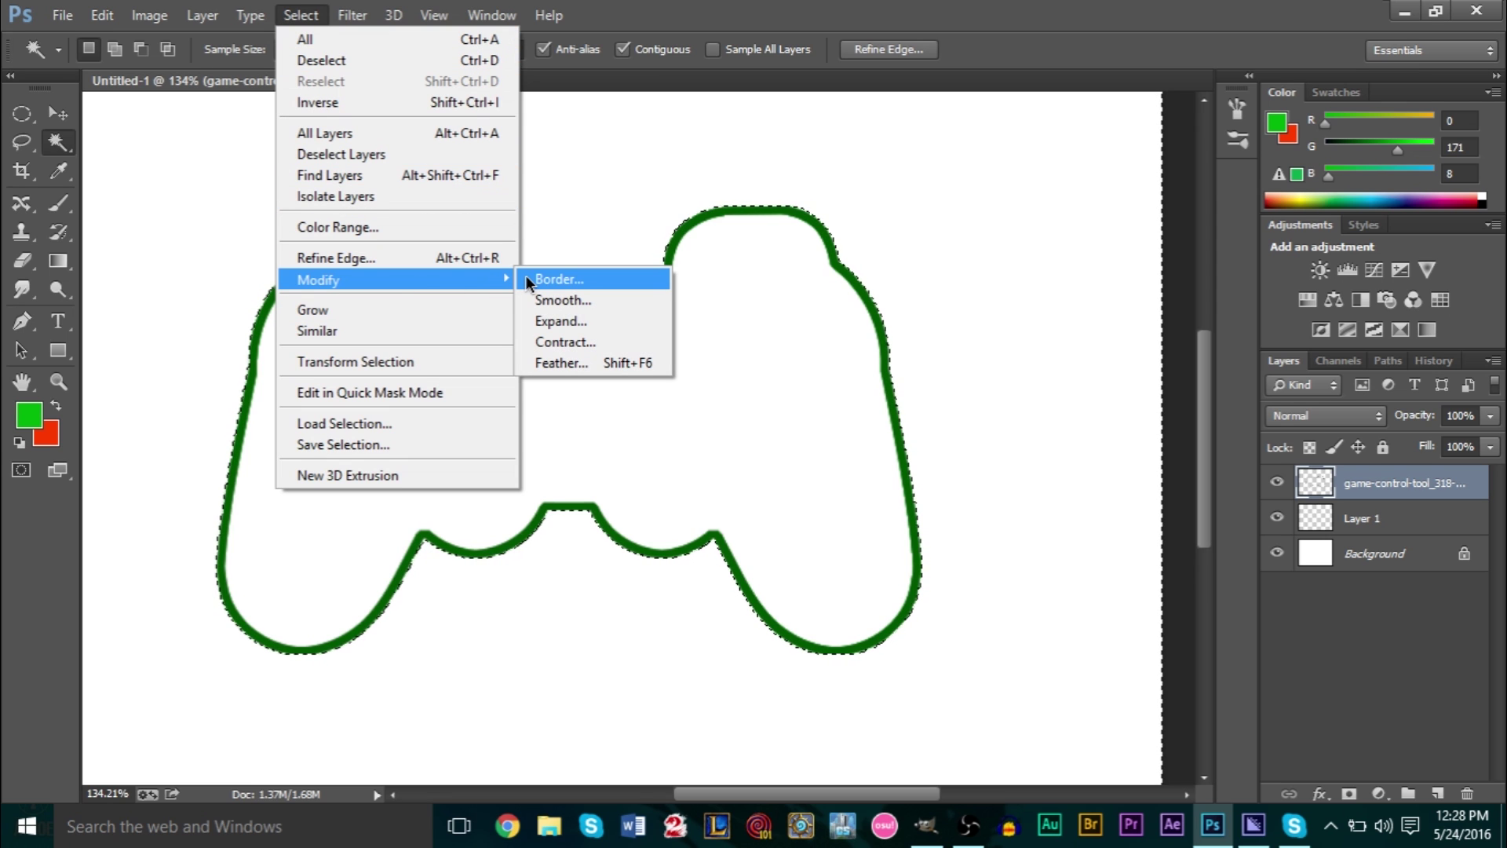
click(563, 319)
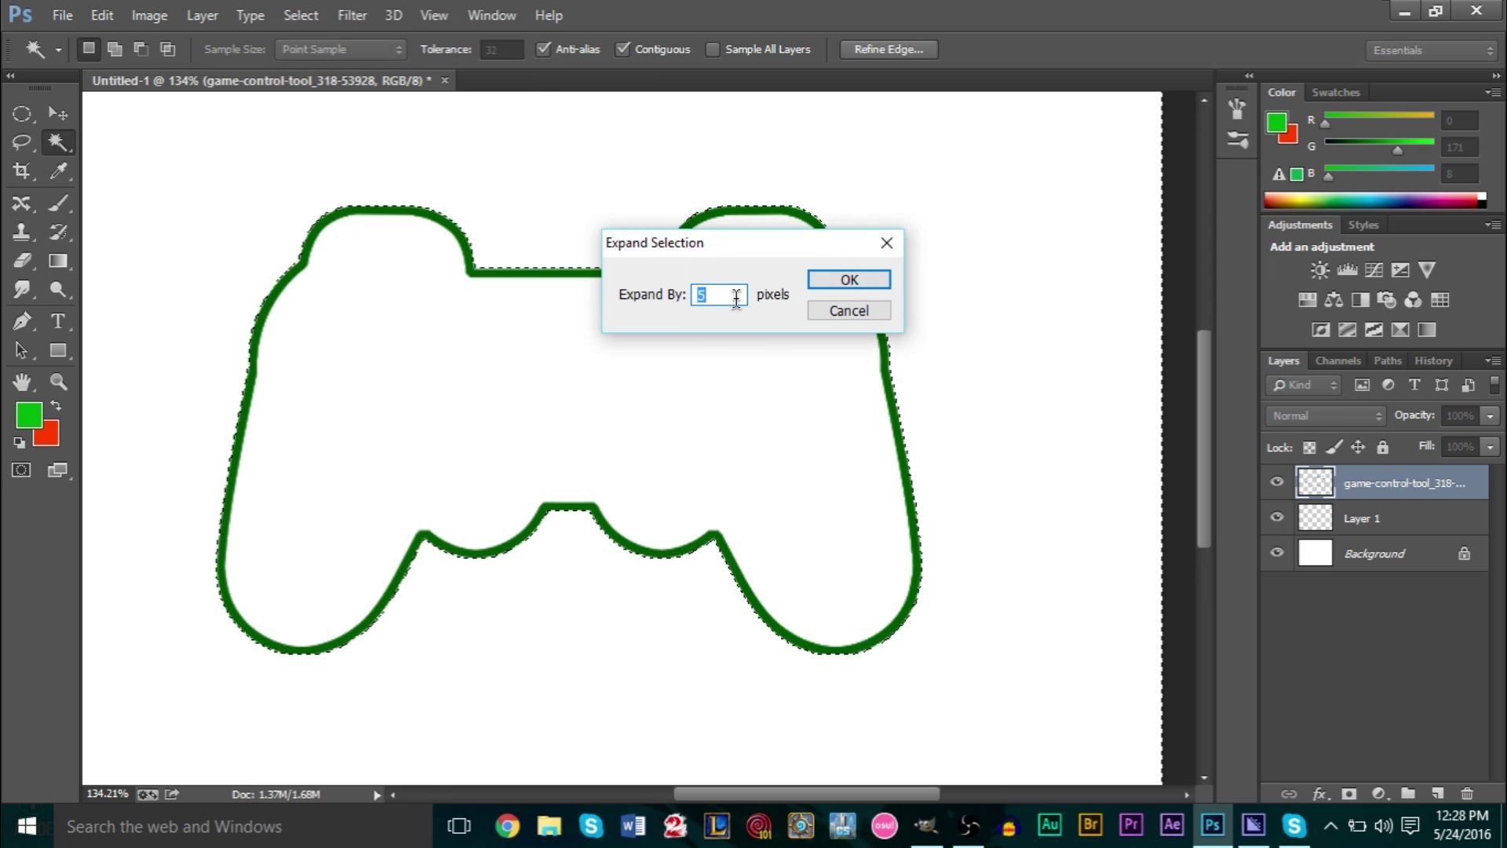
click(863, 280)
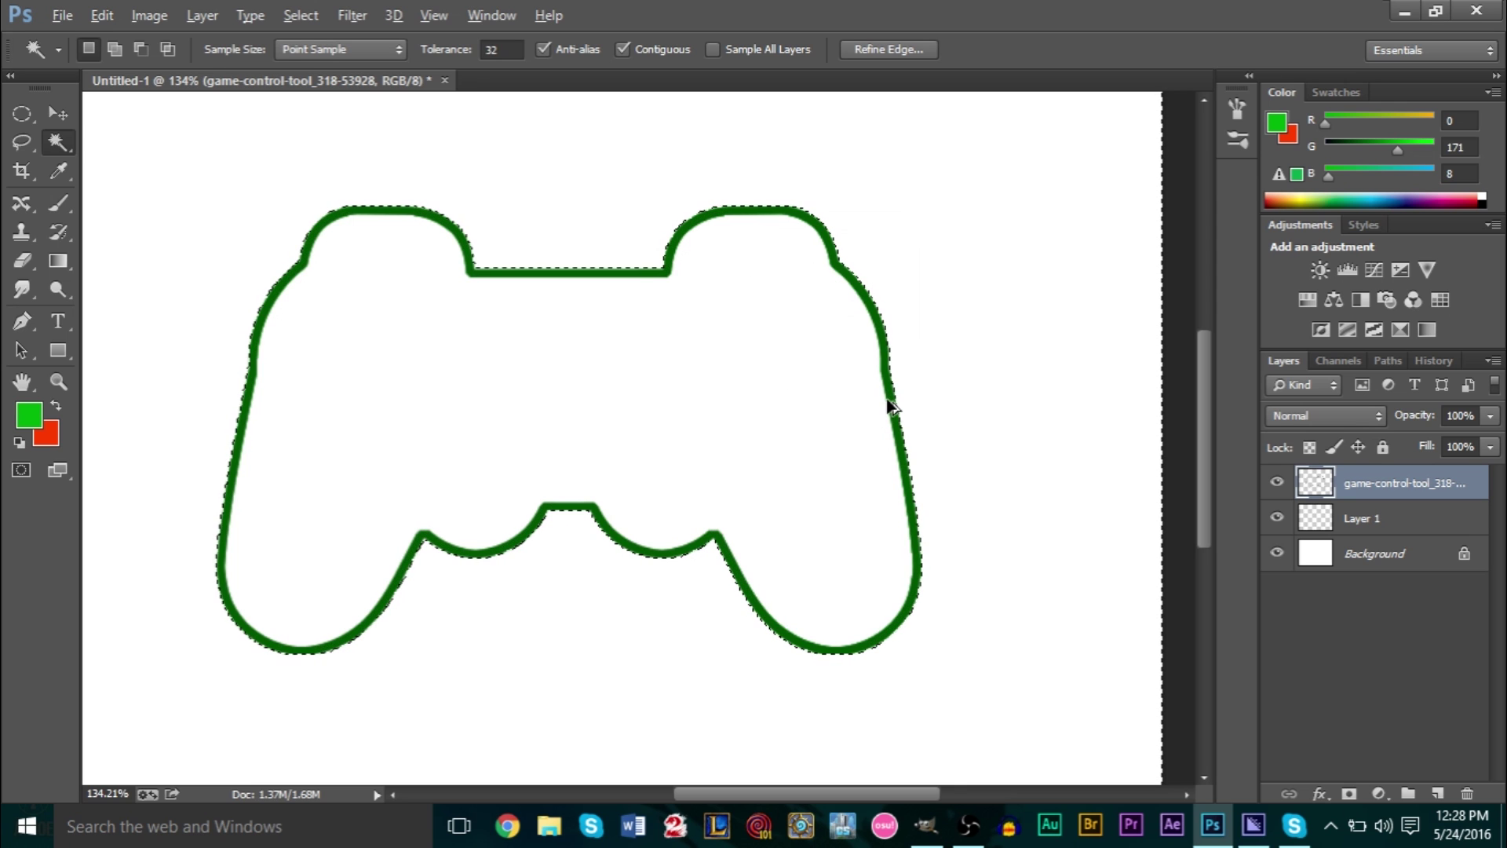
Invert the selection to the controller shape and expand it by 4 pixels.
click(300, 15)
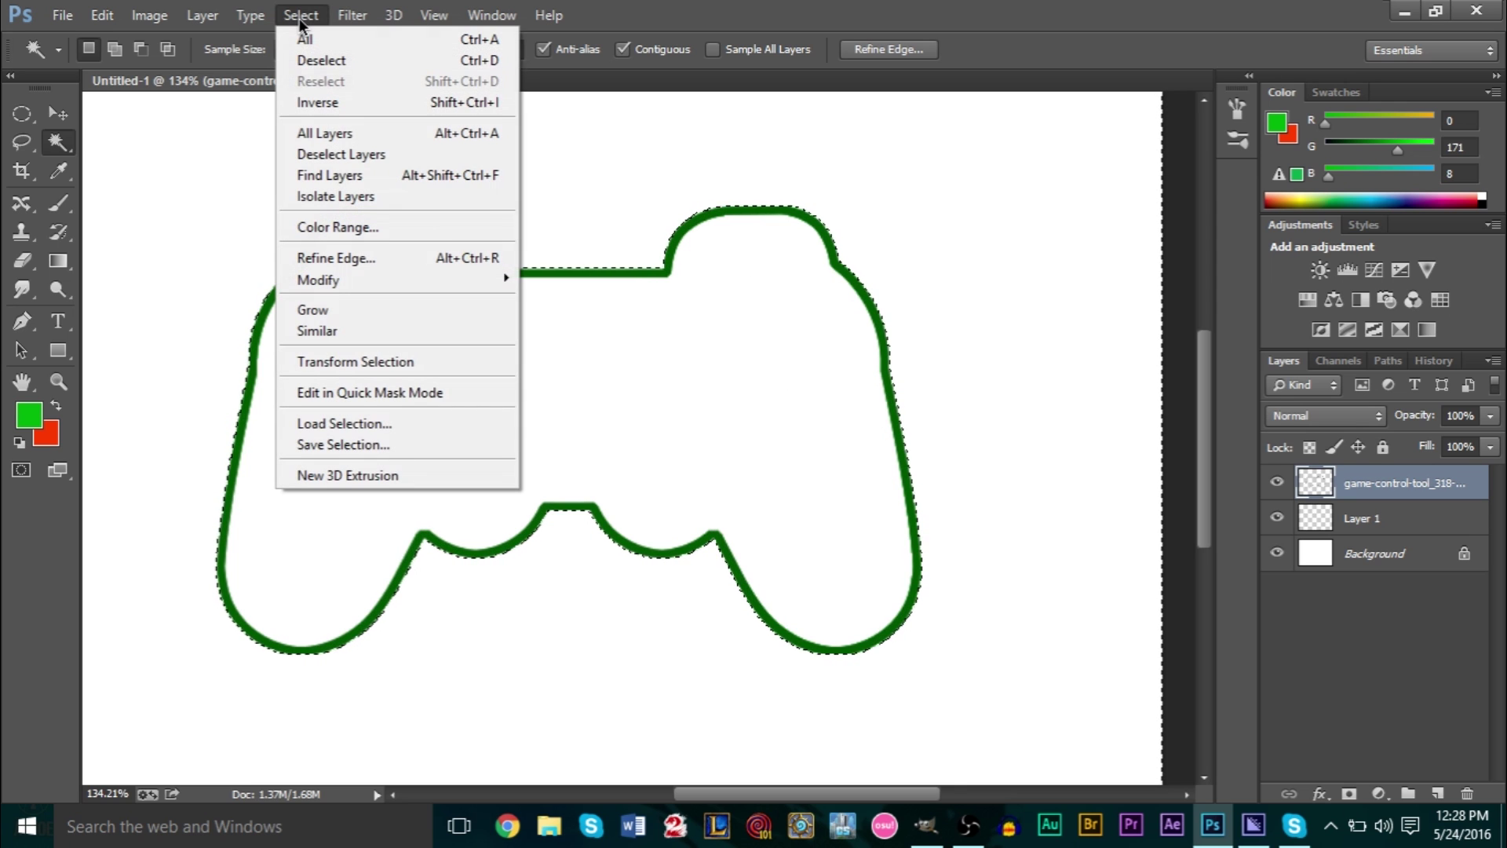
click(338, 101)
click(300, 15)
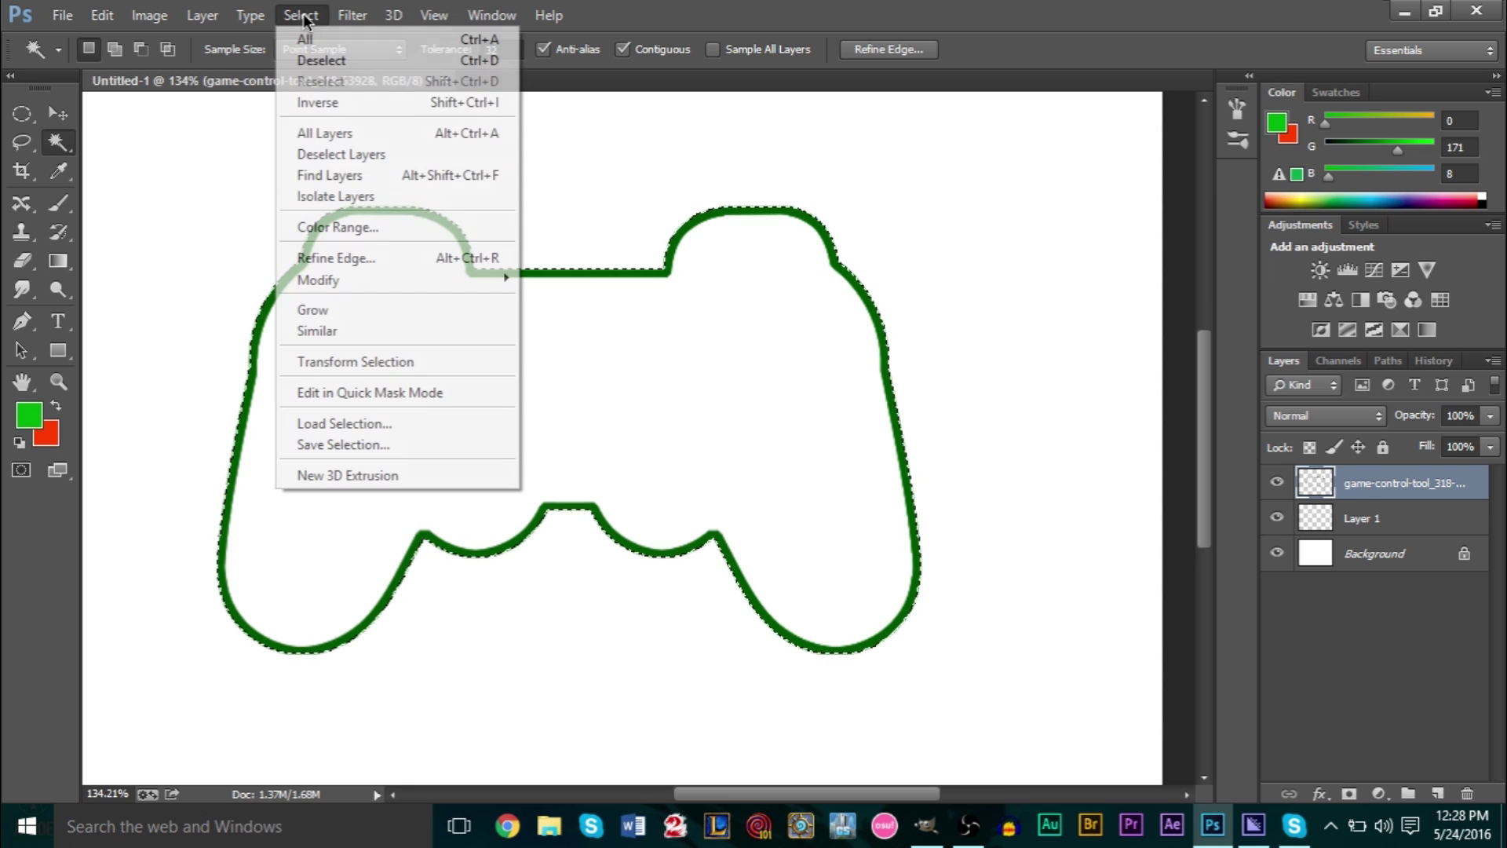
mouse_move(464, 280)
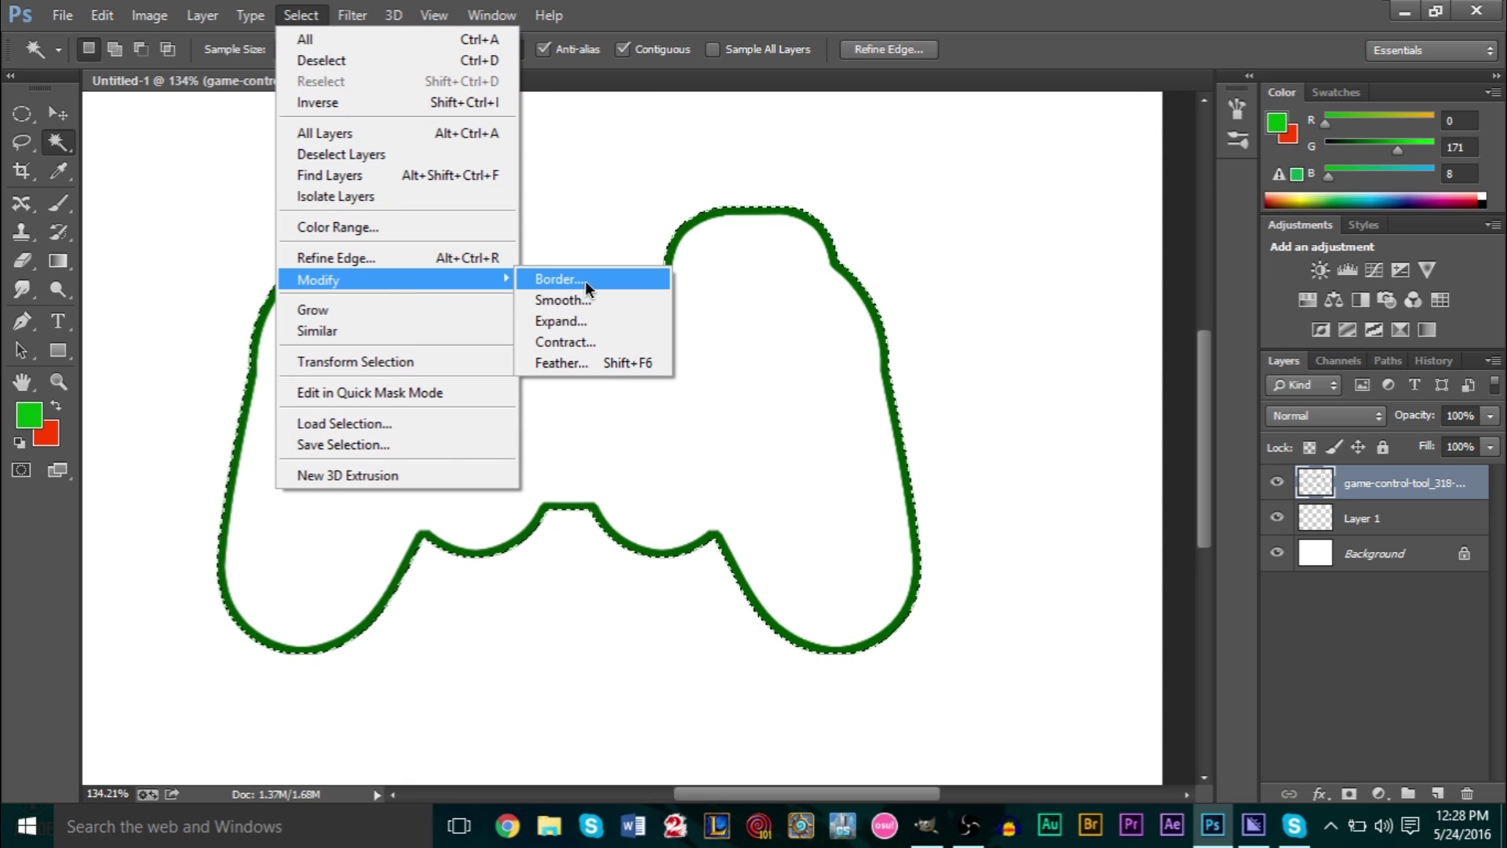
click(596, 322)
click(821, 287)
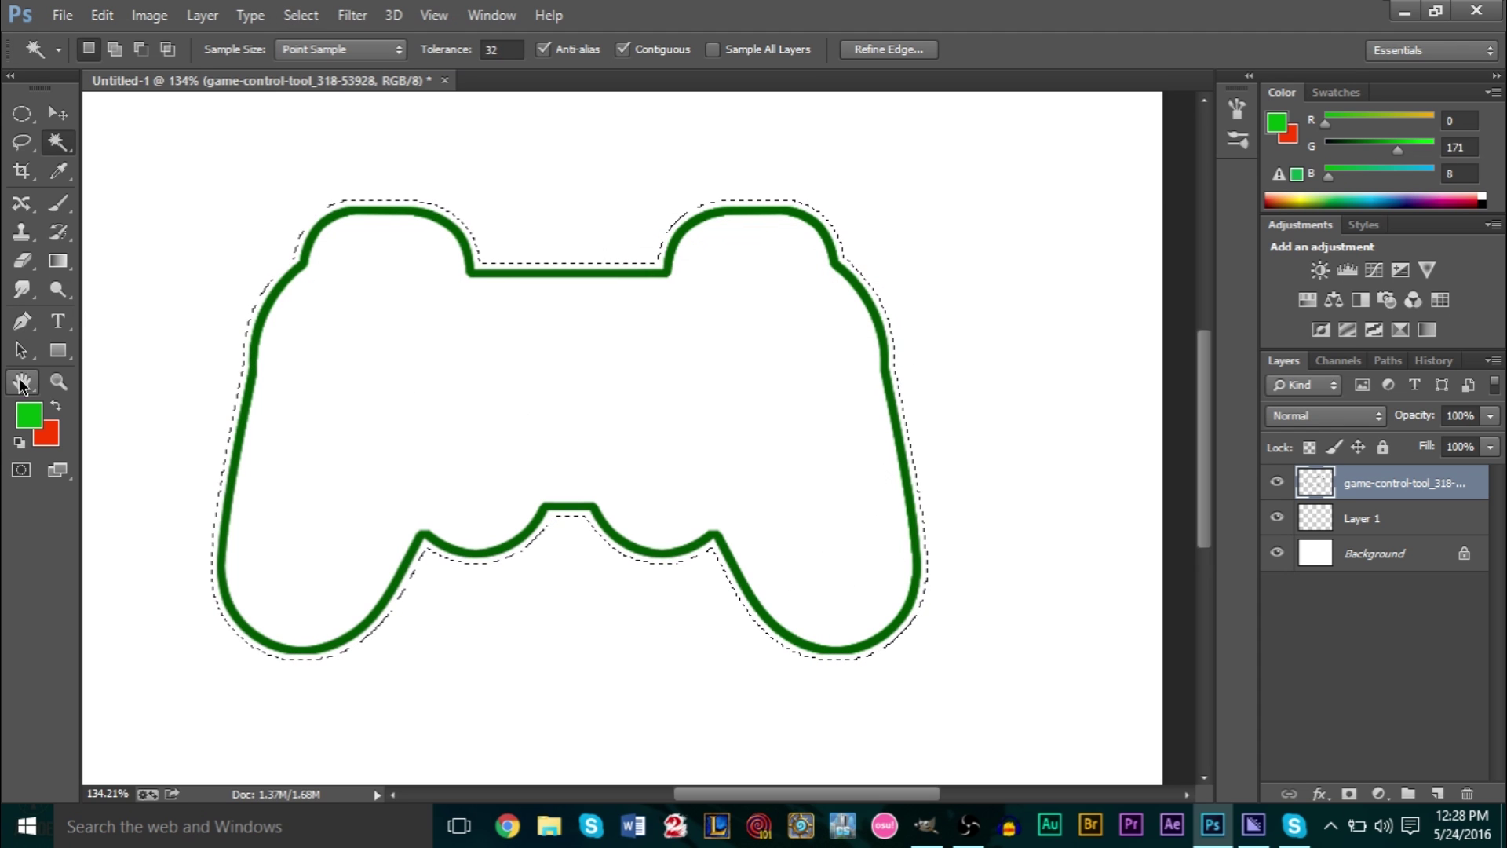
Set the foreground colour to bright green (0, 239, 11) and make Layer 1 active.
click(36, 418)
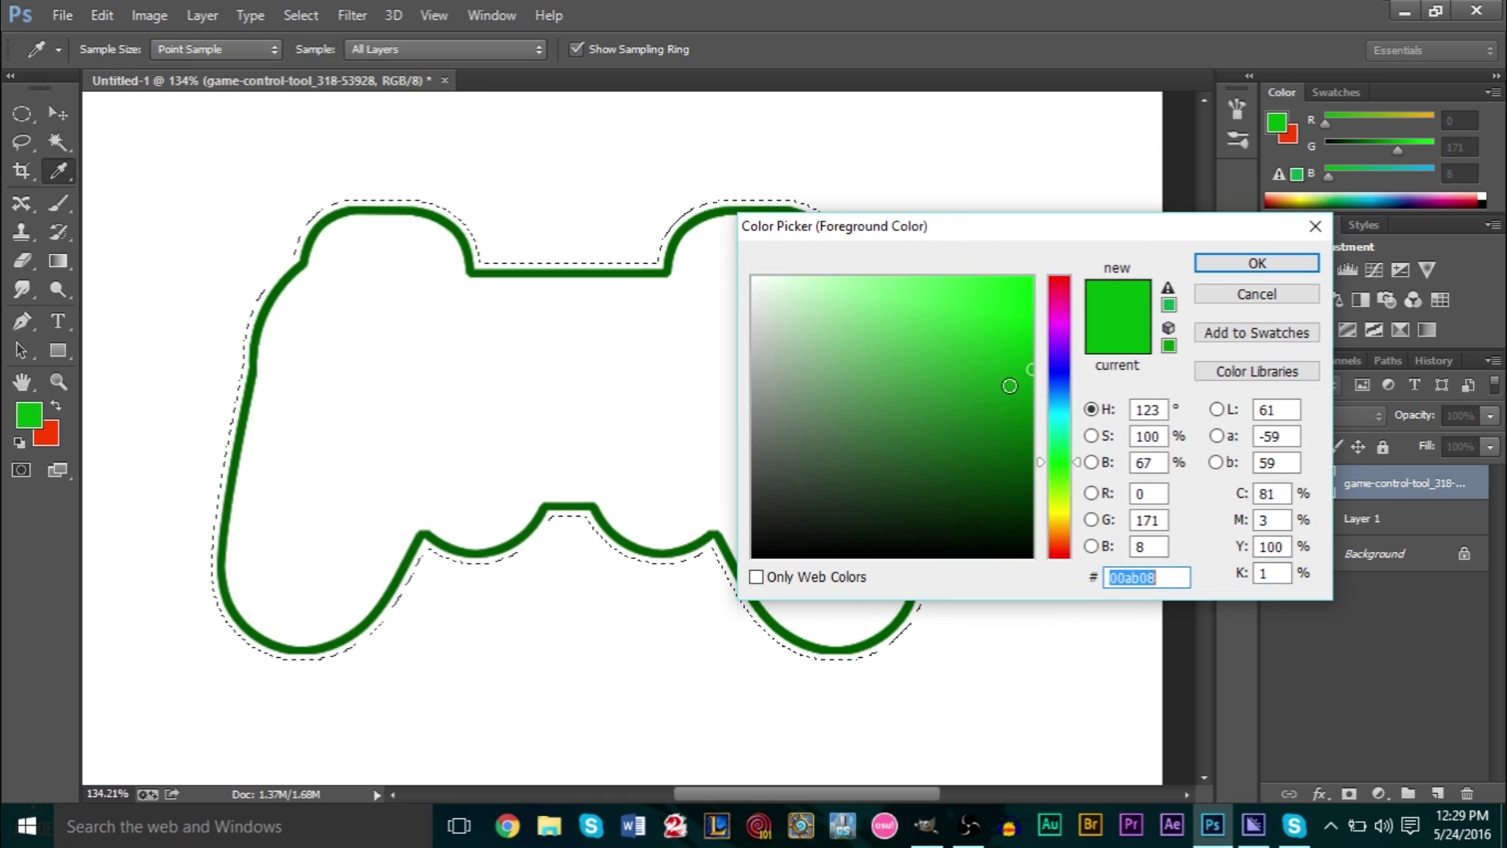
drag(1031, 368, 1030, 309)
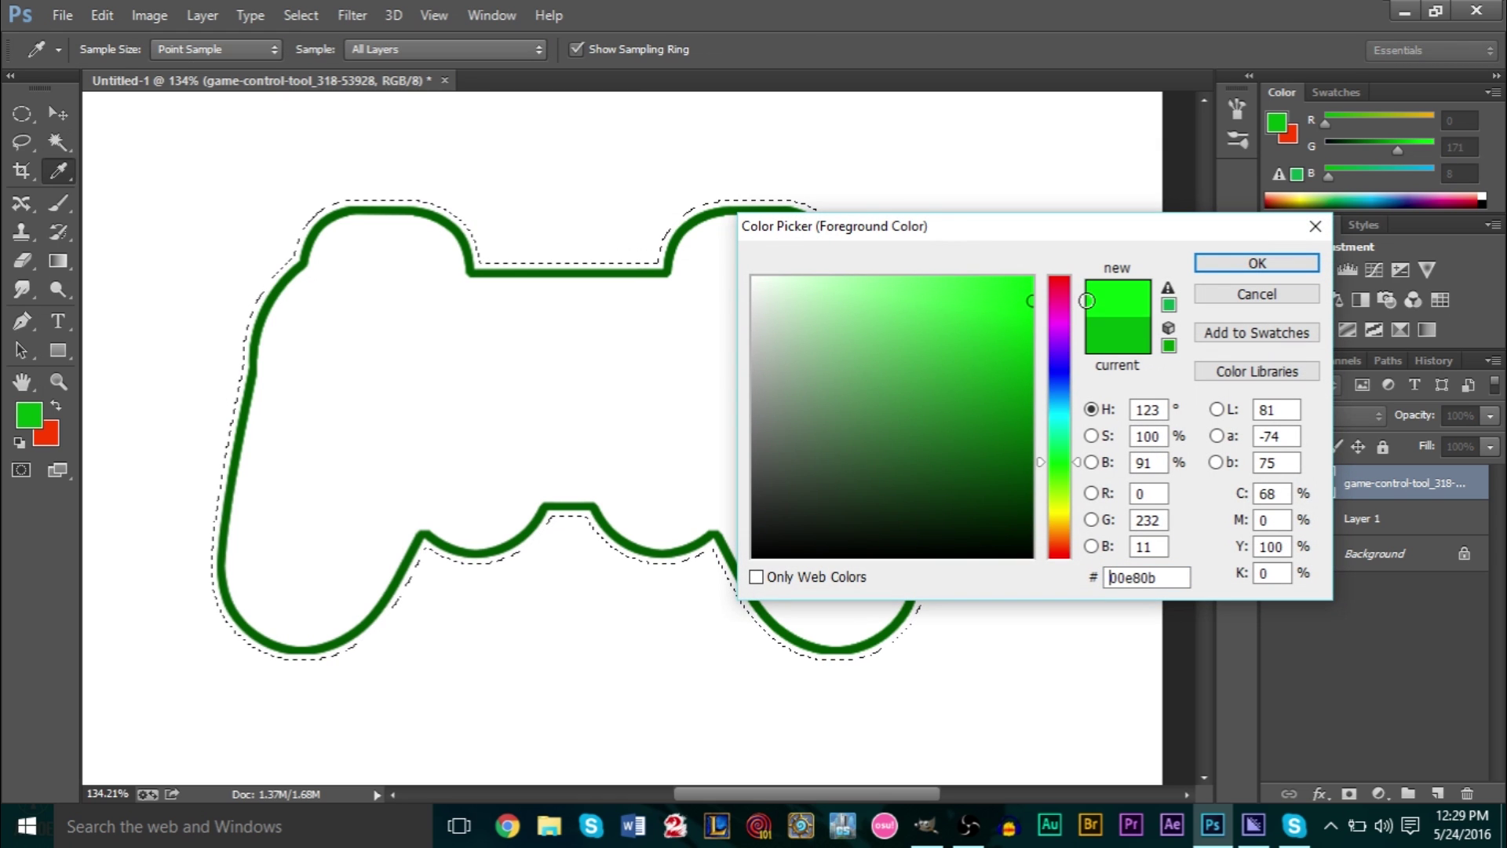
click(1239, 261)
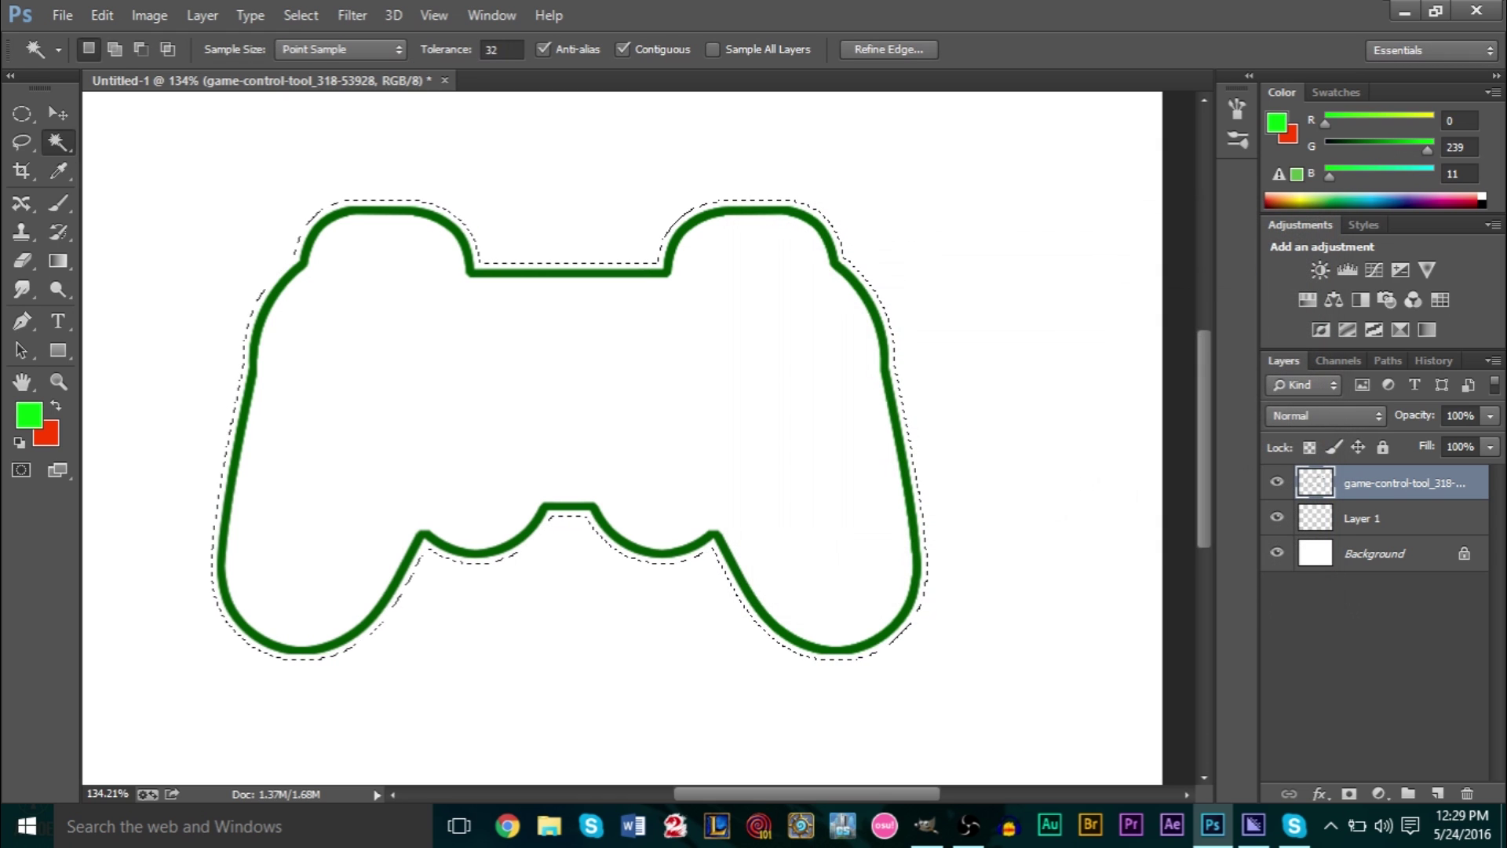
click(1276, 518)
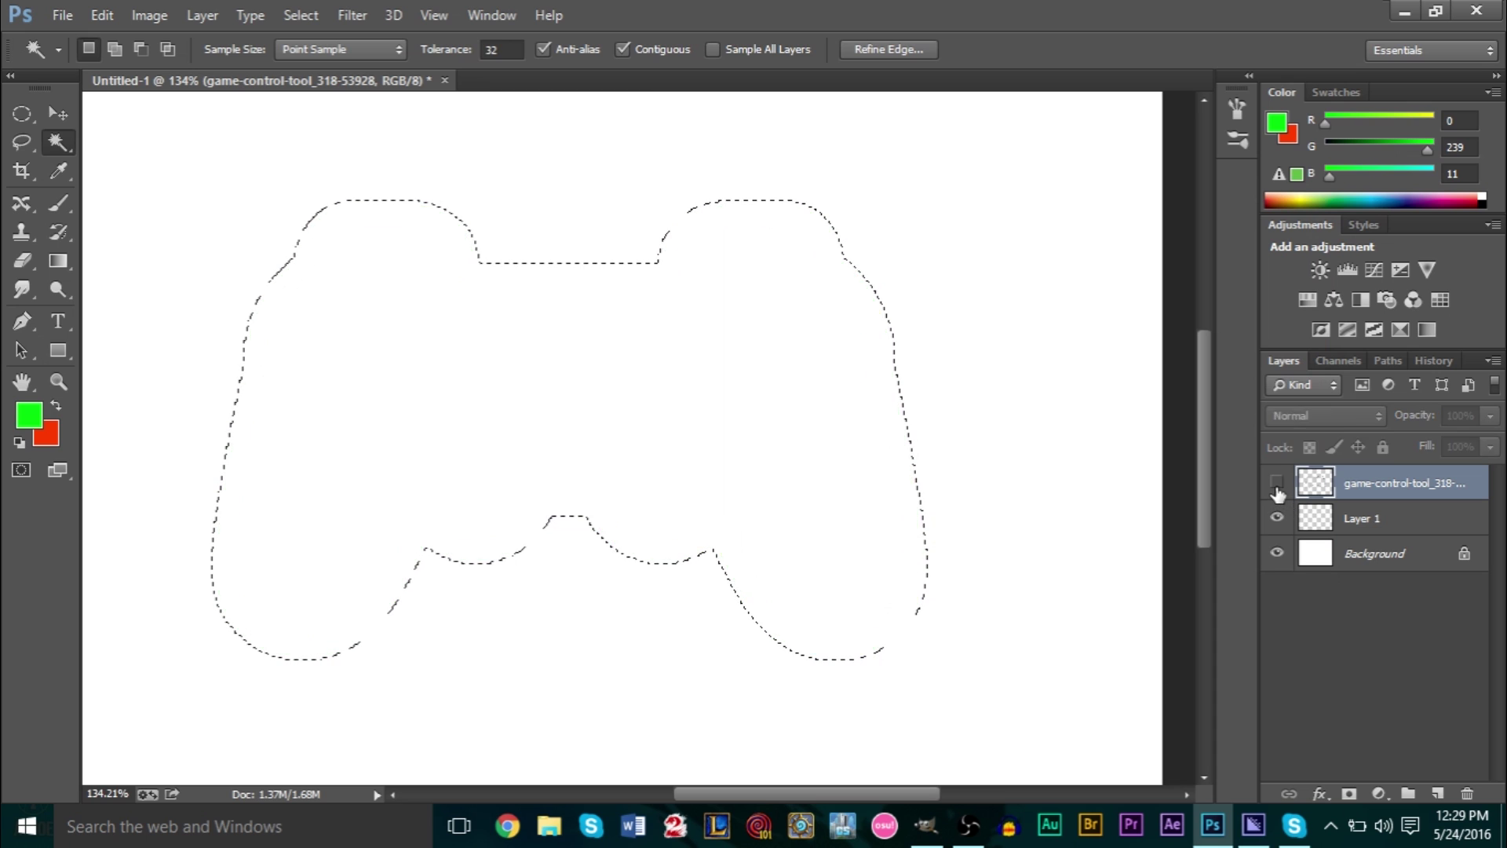
click(1277, 518)
click(1362, 518)
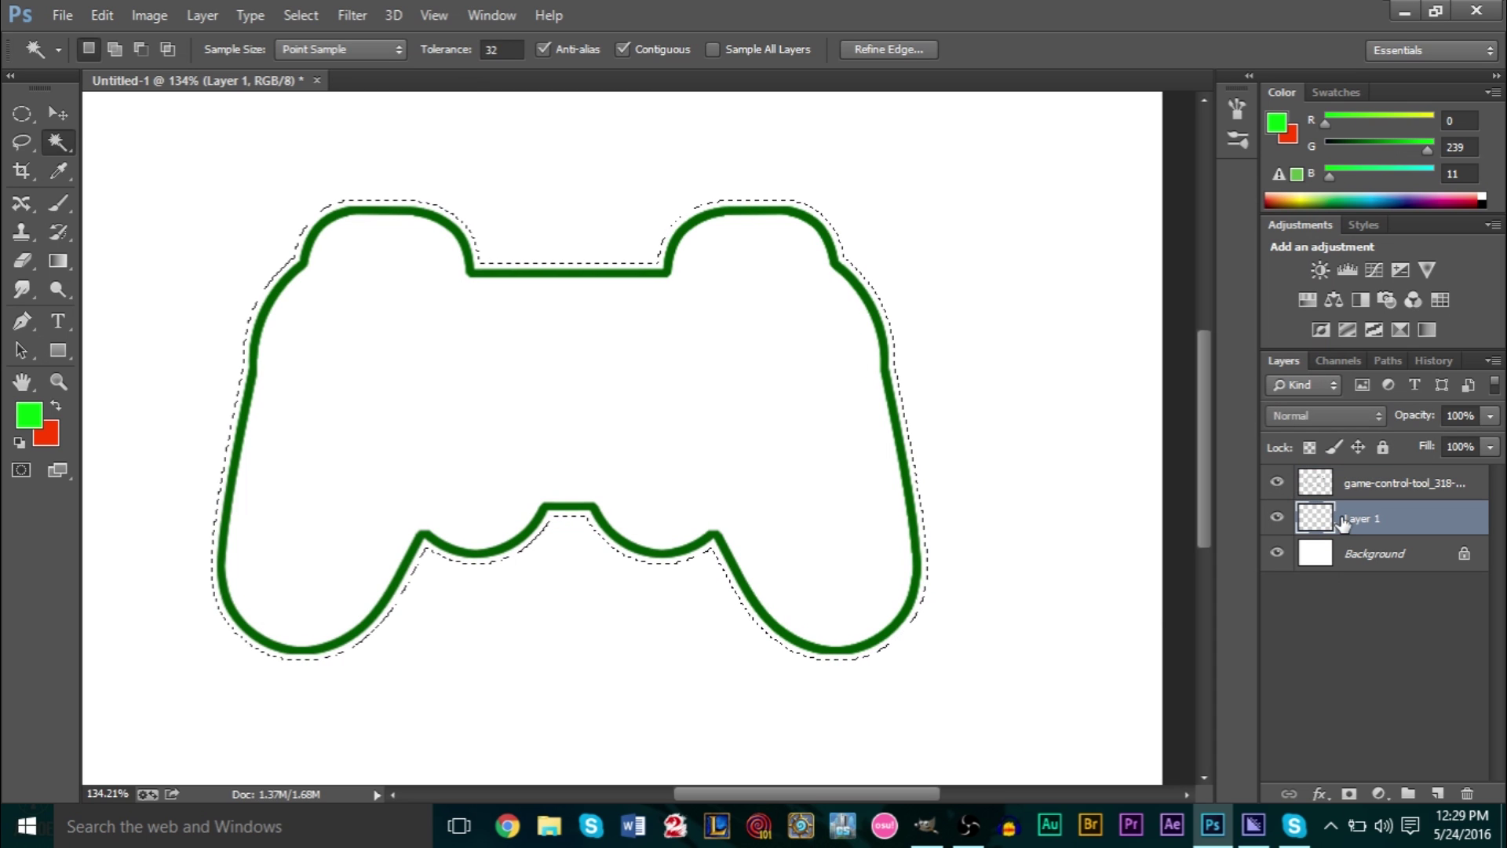
Fill the selected controller shape on Layer 1 using the Paint Bucket.
click(59, 263)
right_click(60, 261)
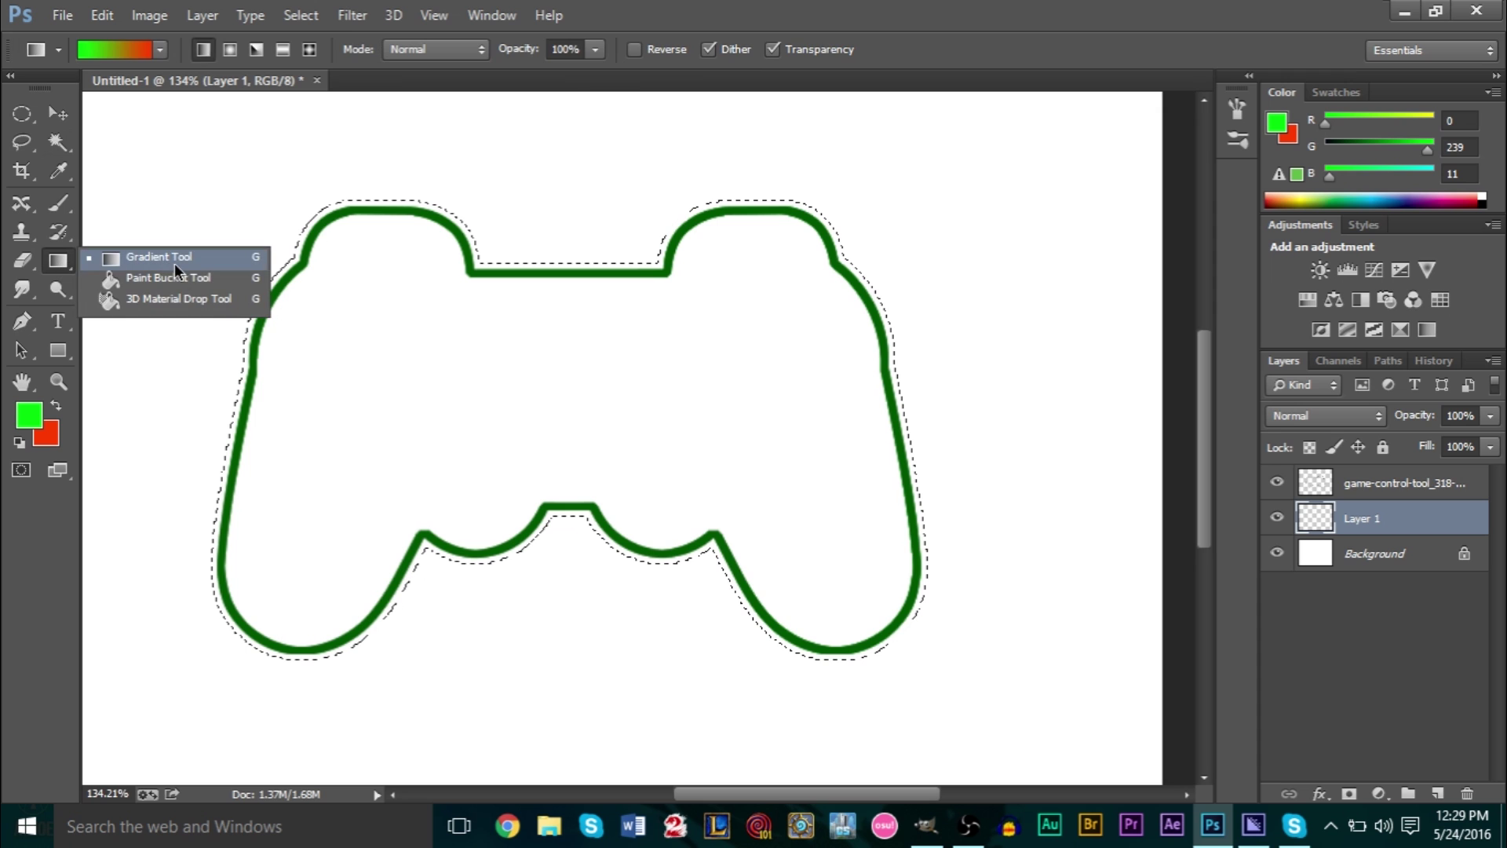
click(194, 277)
click(313, 374)
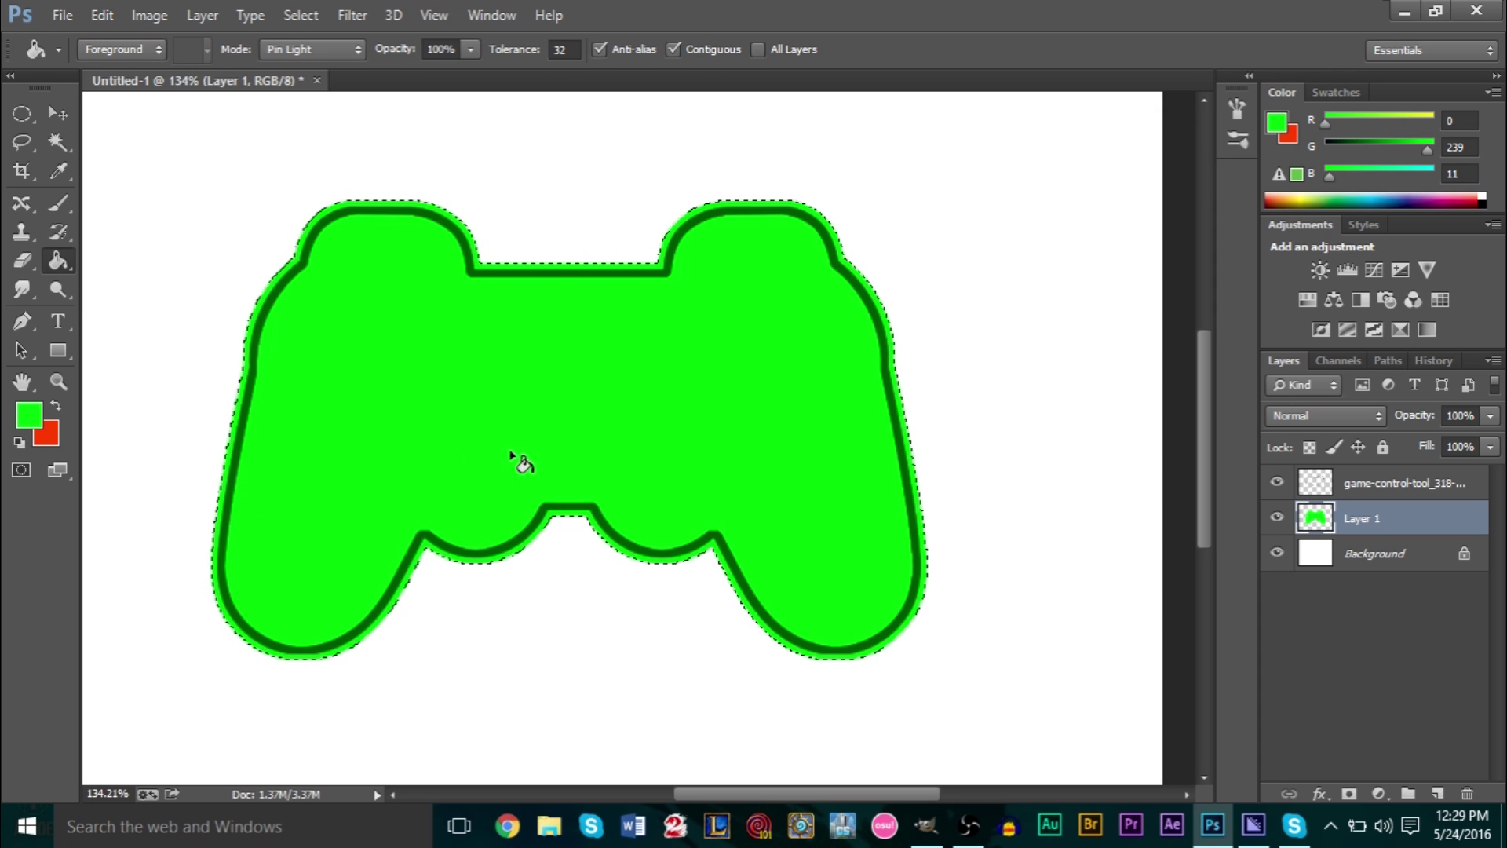
Toggle the outline layer to inspect the bright green fill beneath it.
scroll(565, 585, up, 6)
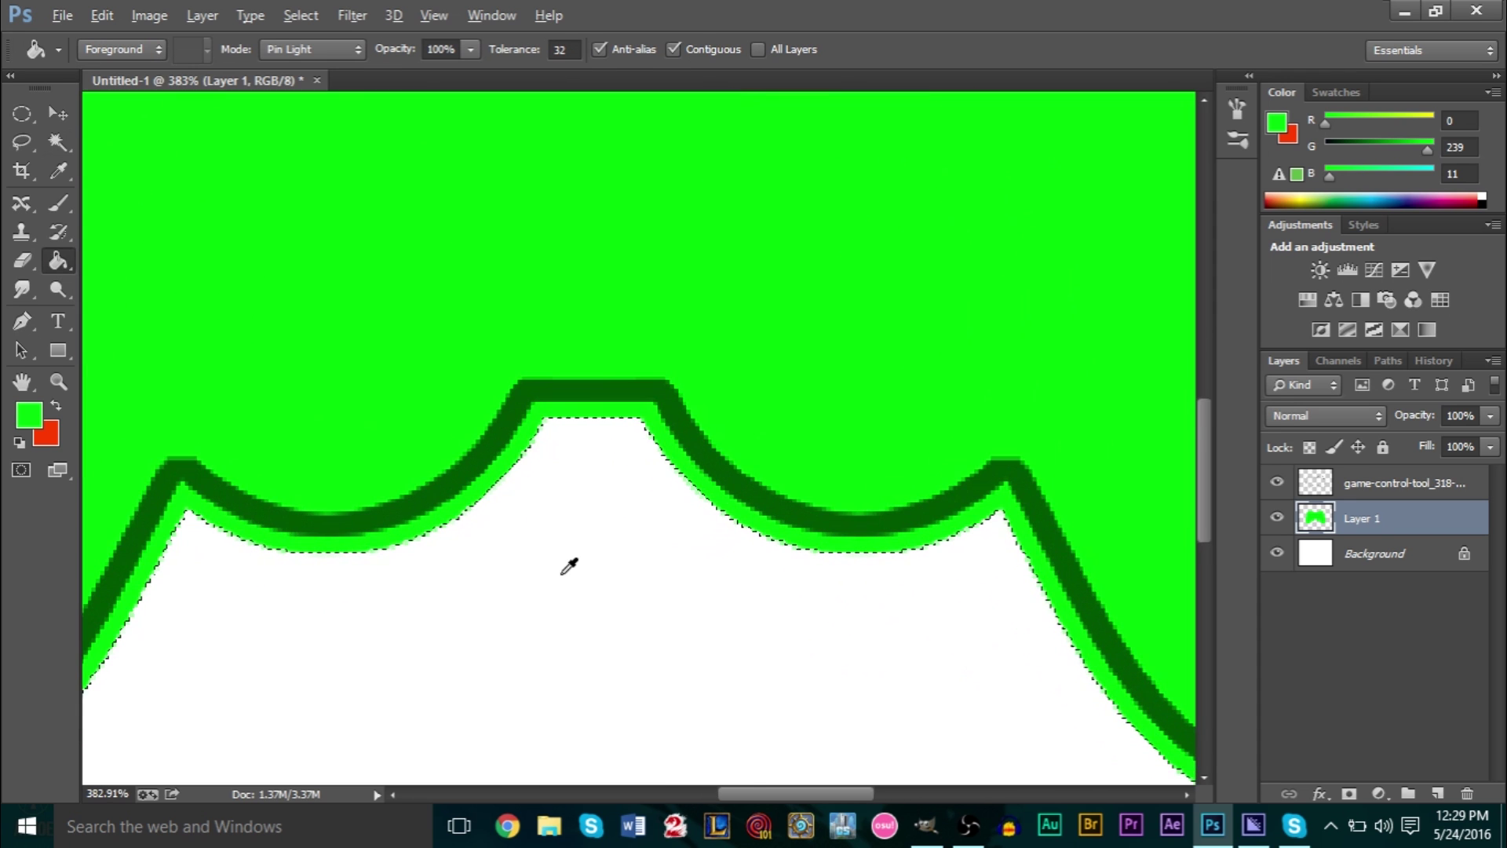
click(1378, 482)
scroll(1103, 471, down, 2)
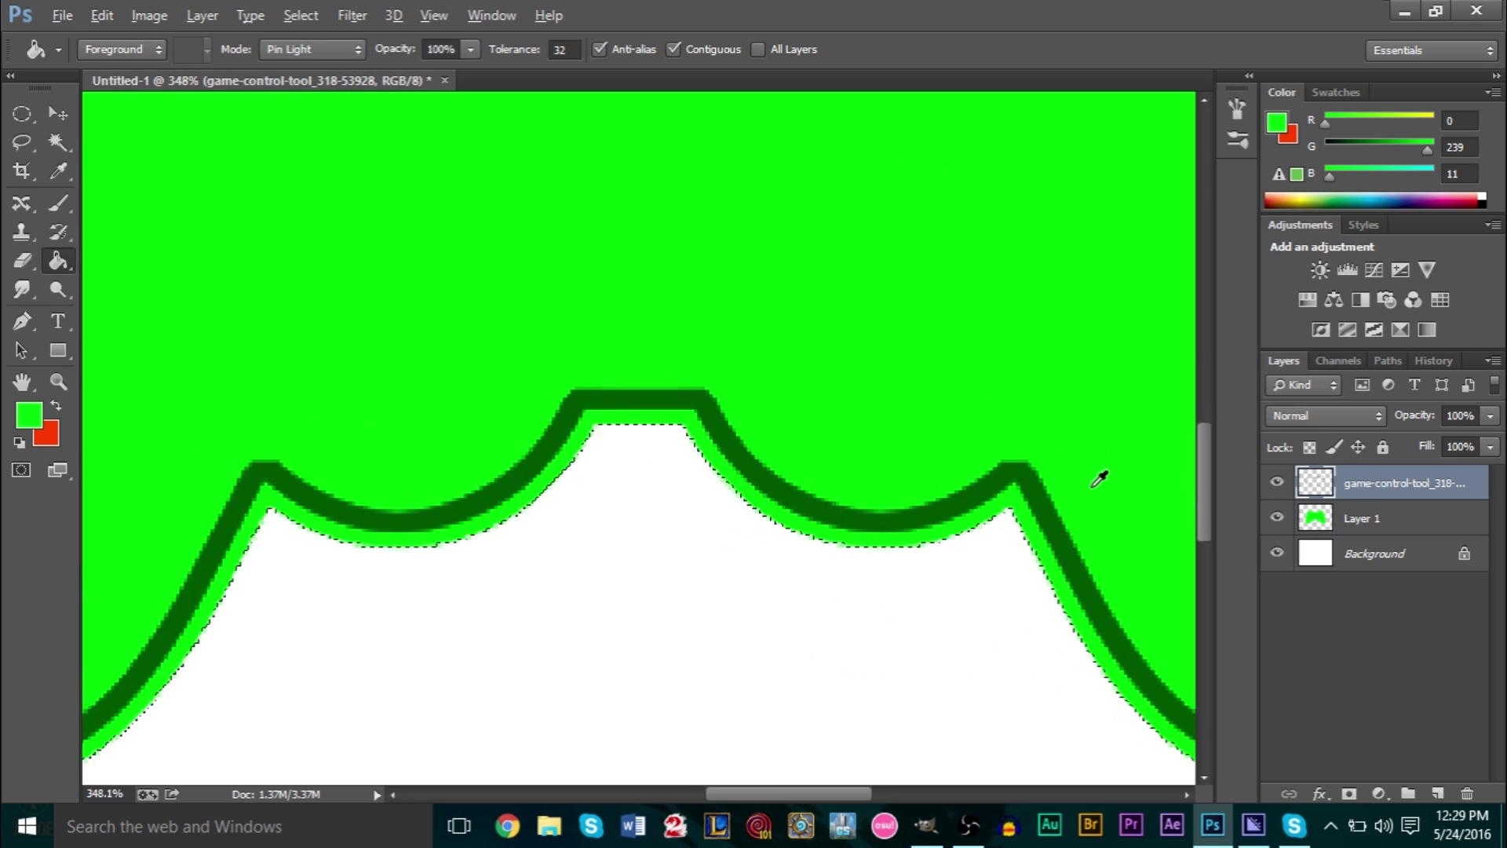
click(1278, 482)
click(1278, 482)
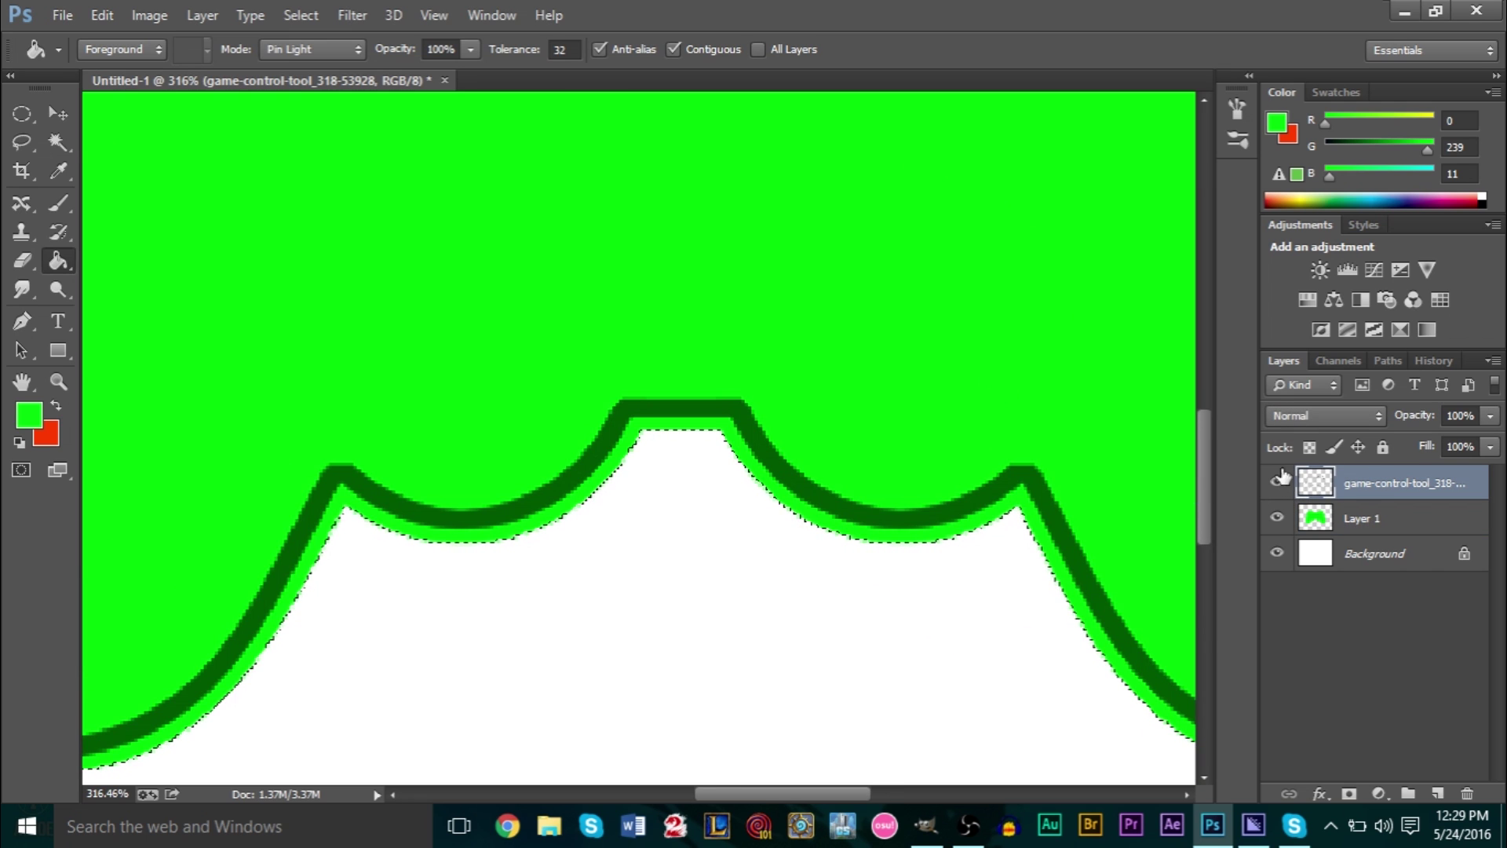
click(58, 142)
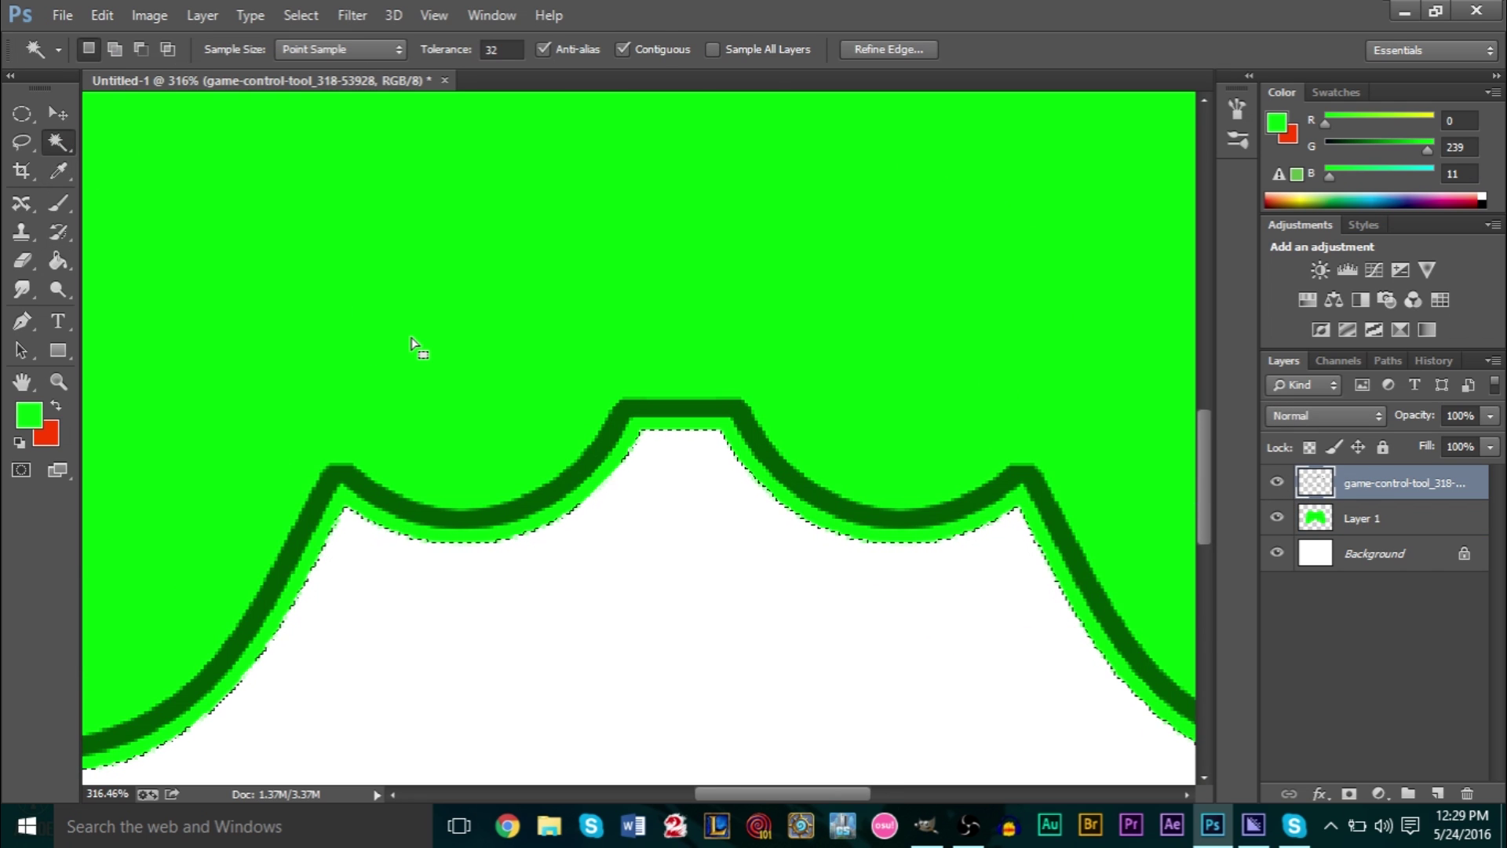
Cut the bright green fill from inside the controller on Layer 1, leaving the outline.
key(ctrl+d)
click(427, 413)
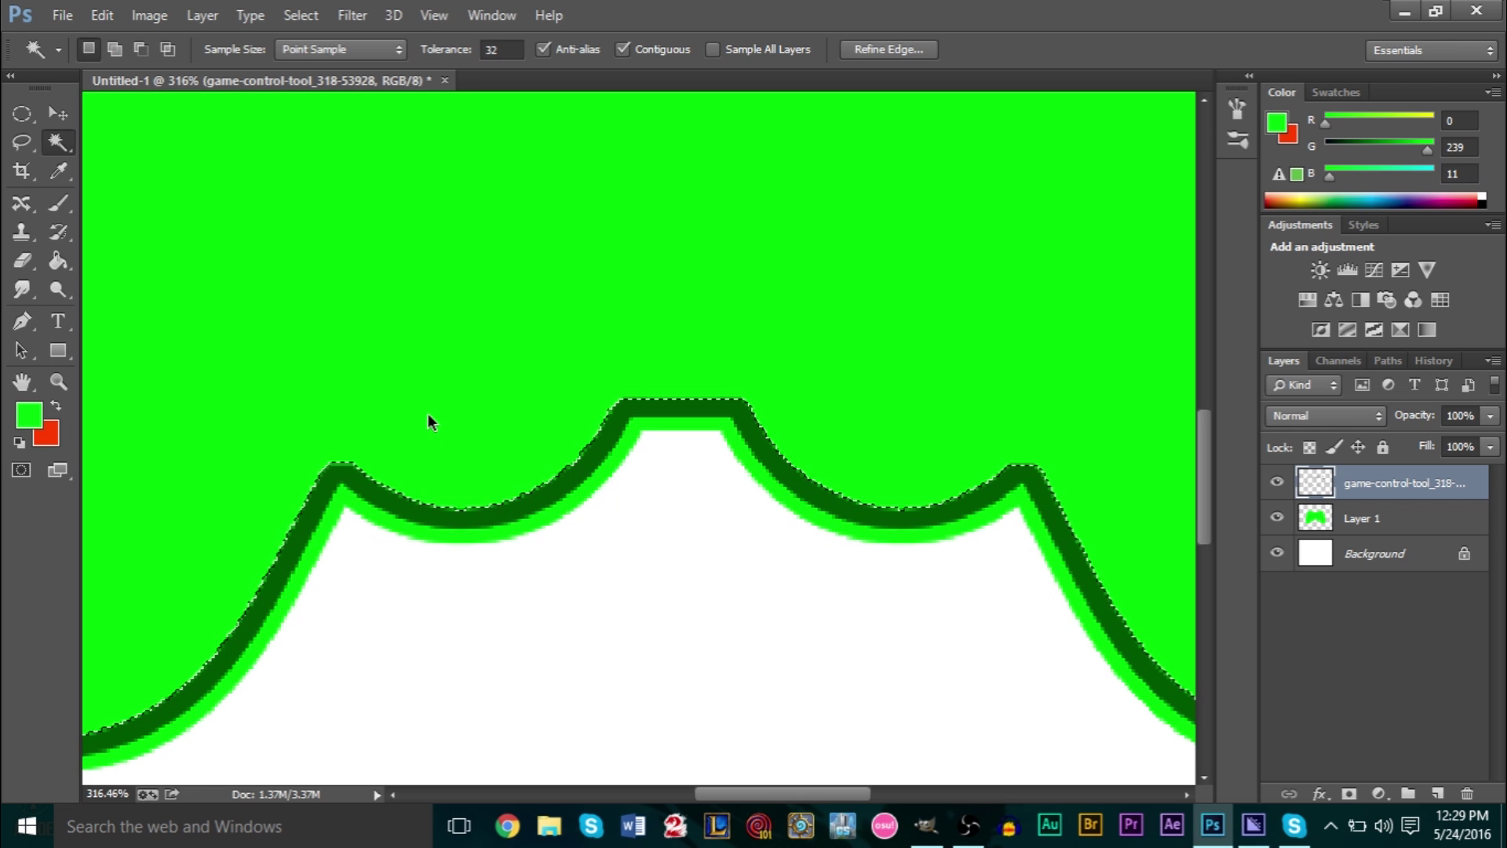
key(ctrl+d)
click(1362, 518)
key(ctrl+z)
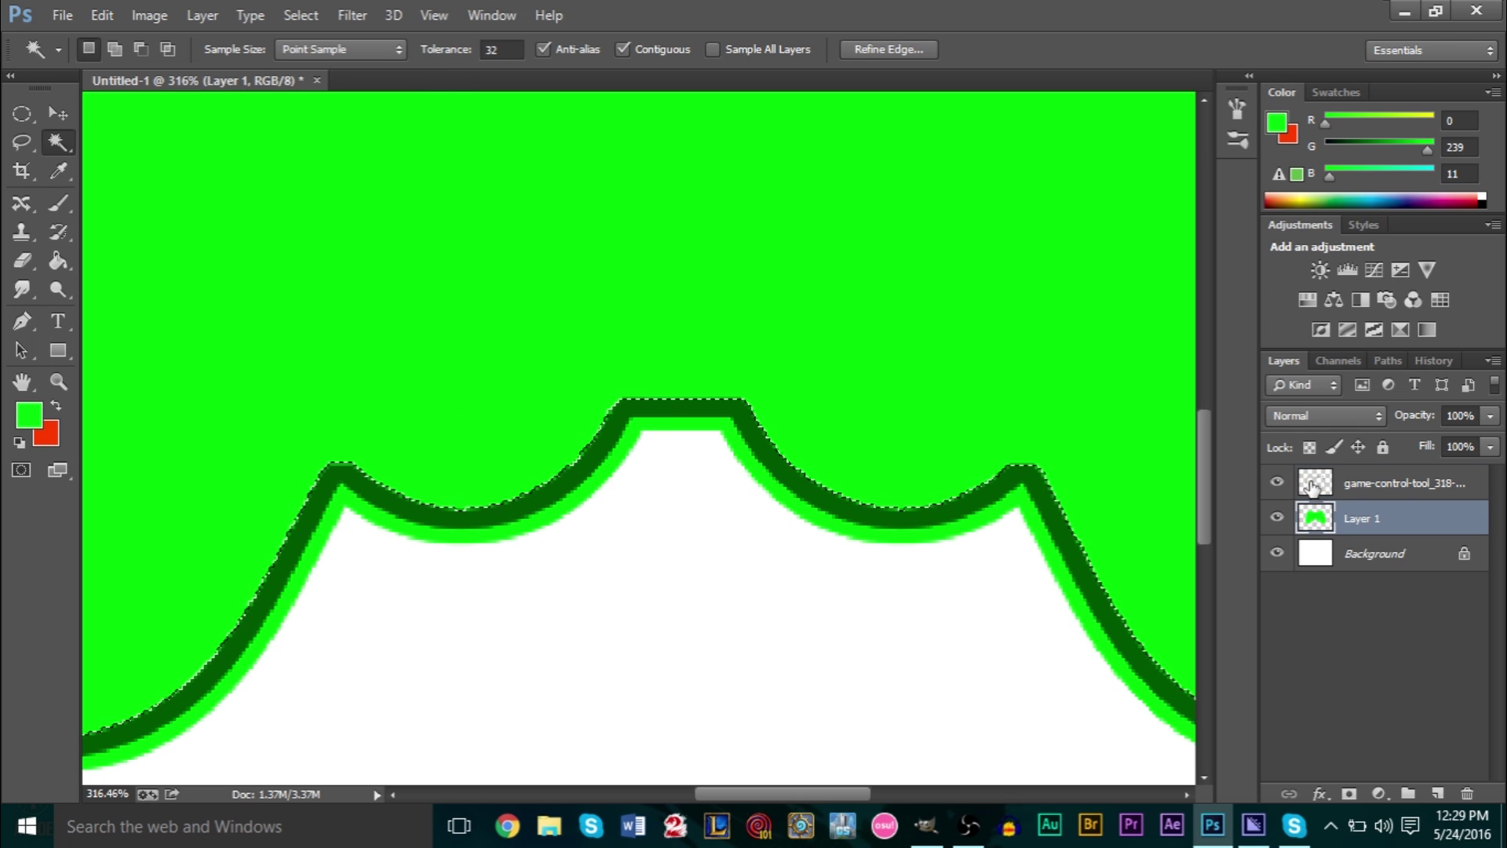
scroll(773, 375, down, 3)
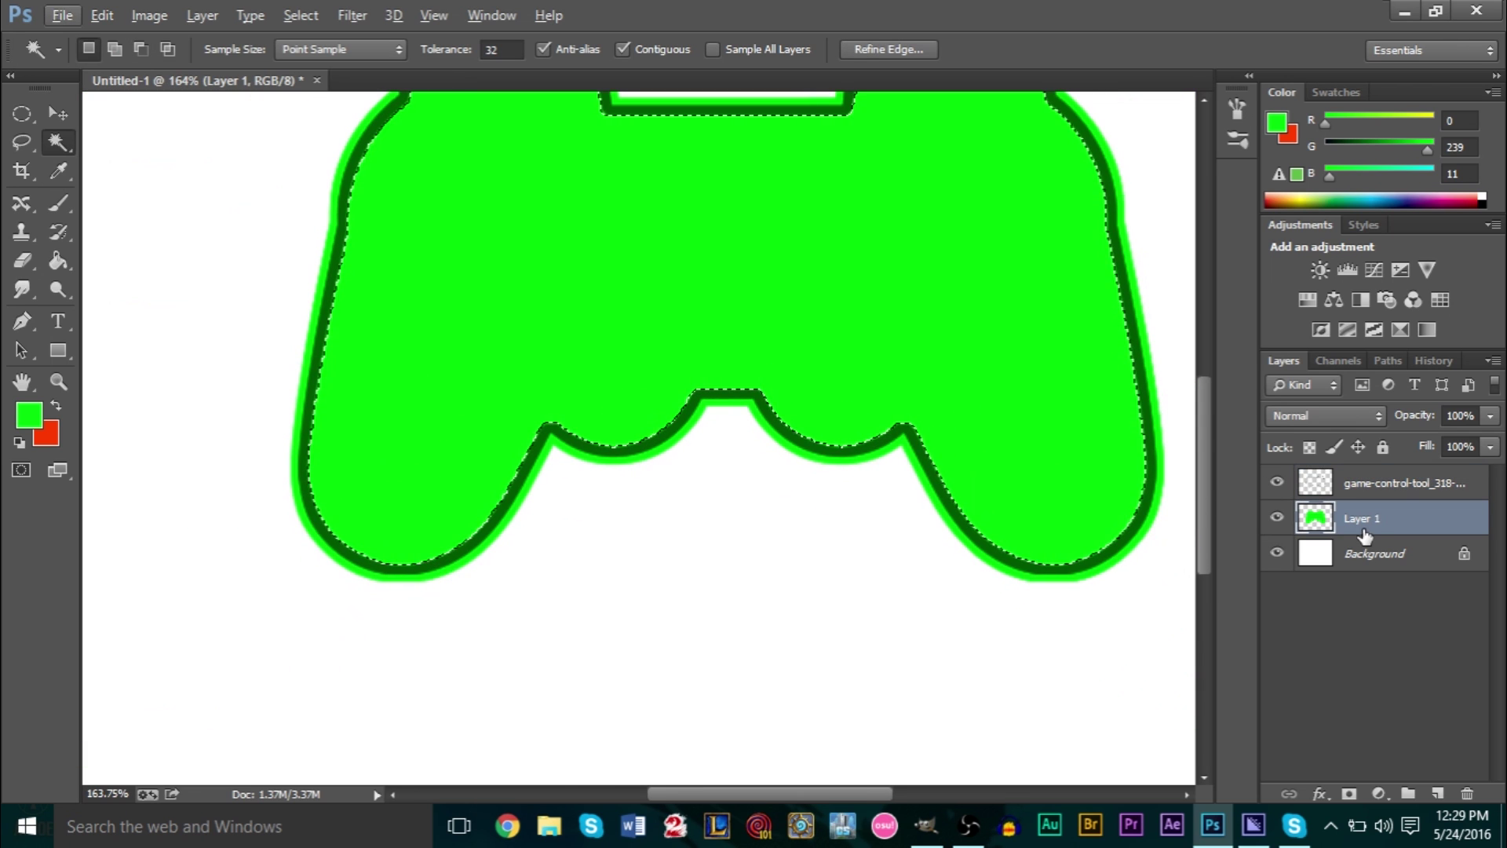
scroll(901, 427, down, 1)
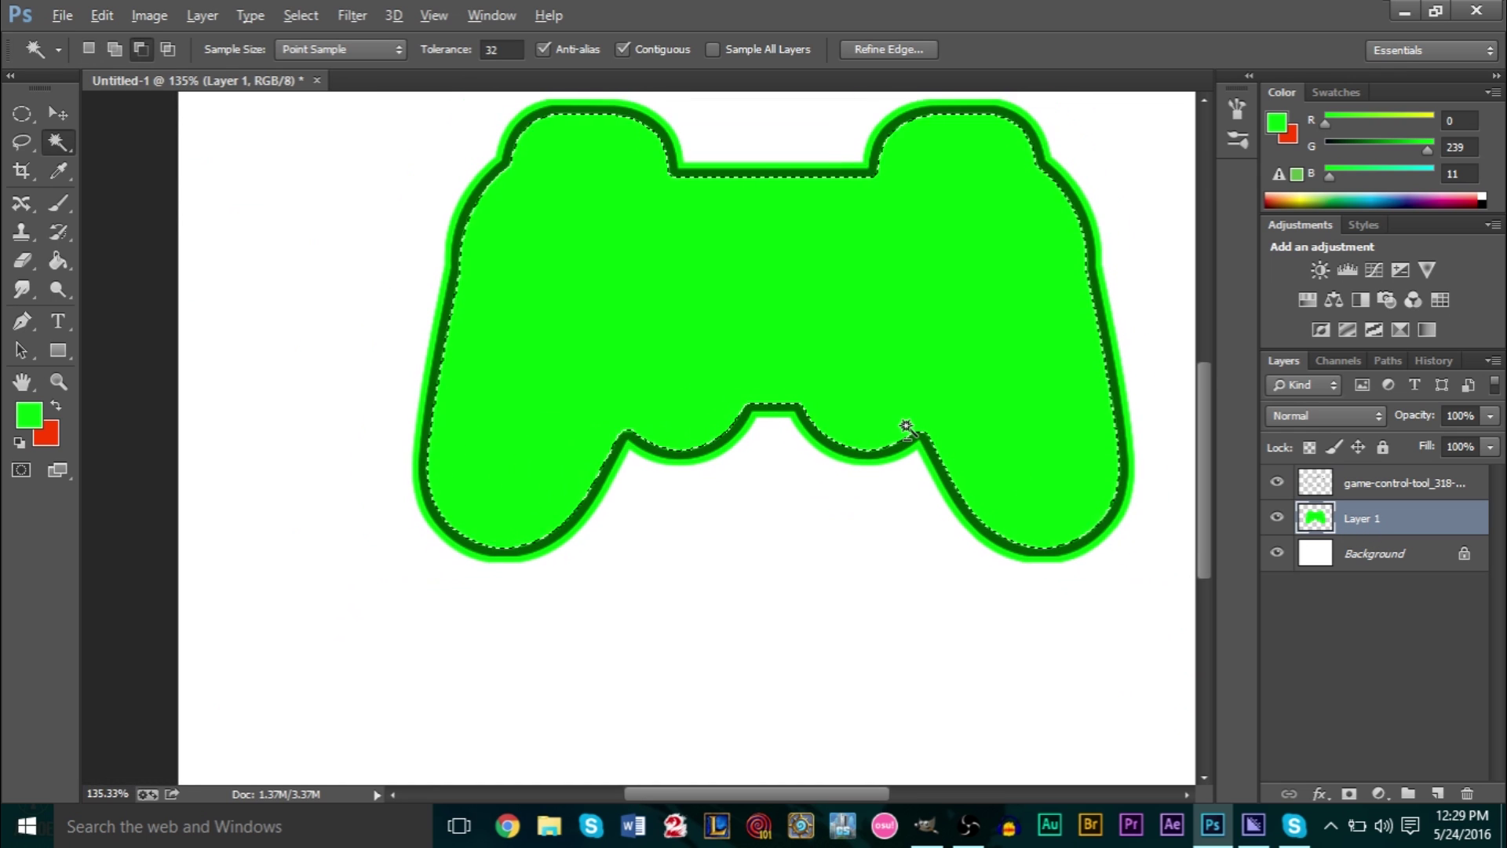
scroll(907, 428, up, 1)
key(ctrl+x)
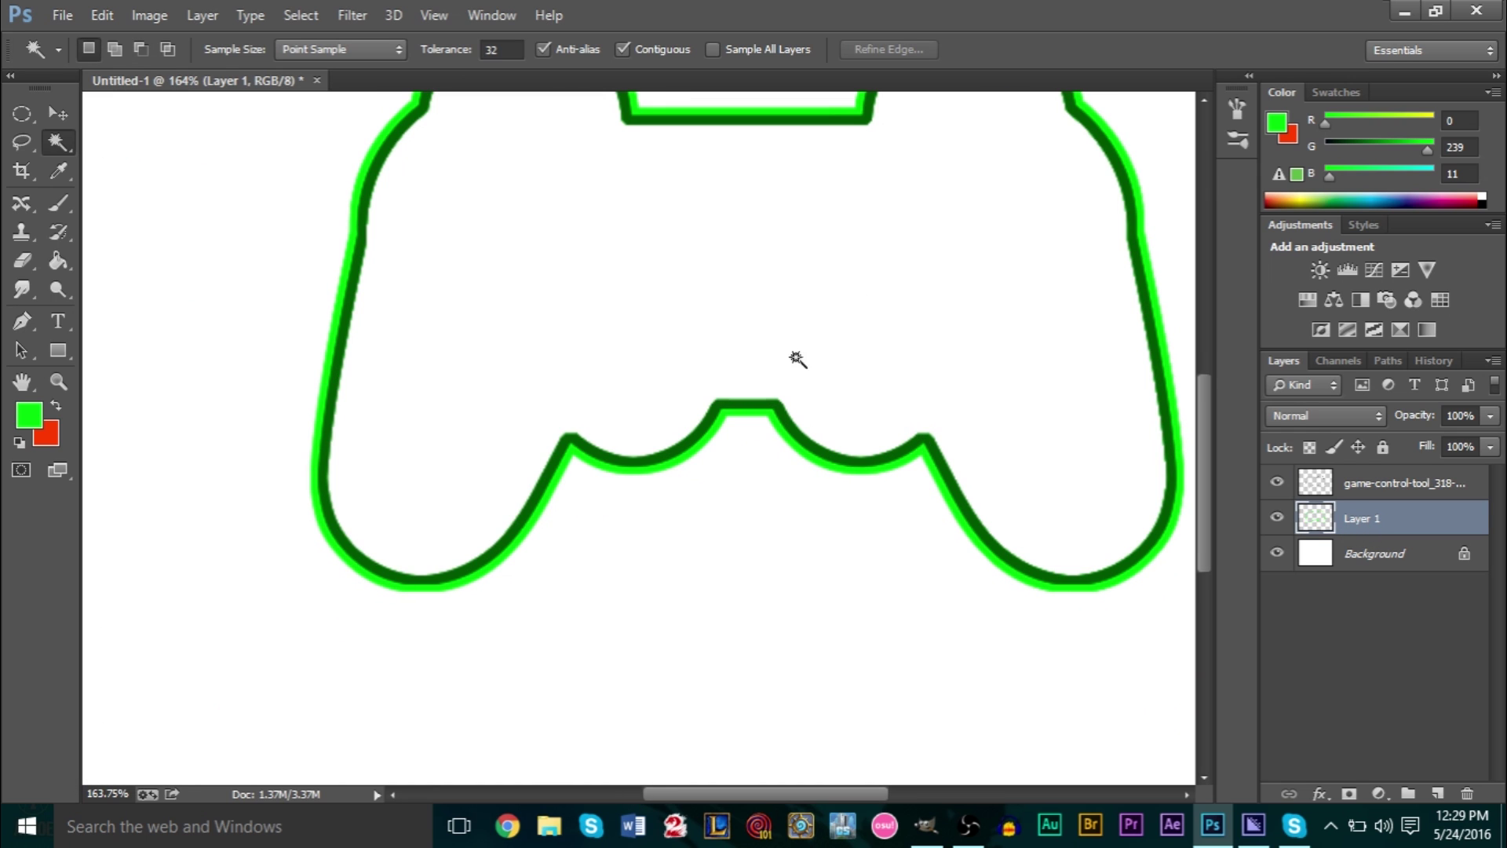
Compare the game-control-tool layer and Layer 1, ending with Layer 1 as the working layer.
click(1340, 486)
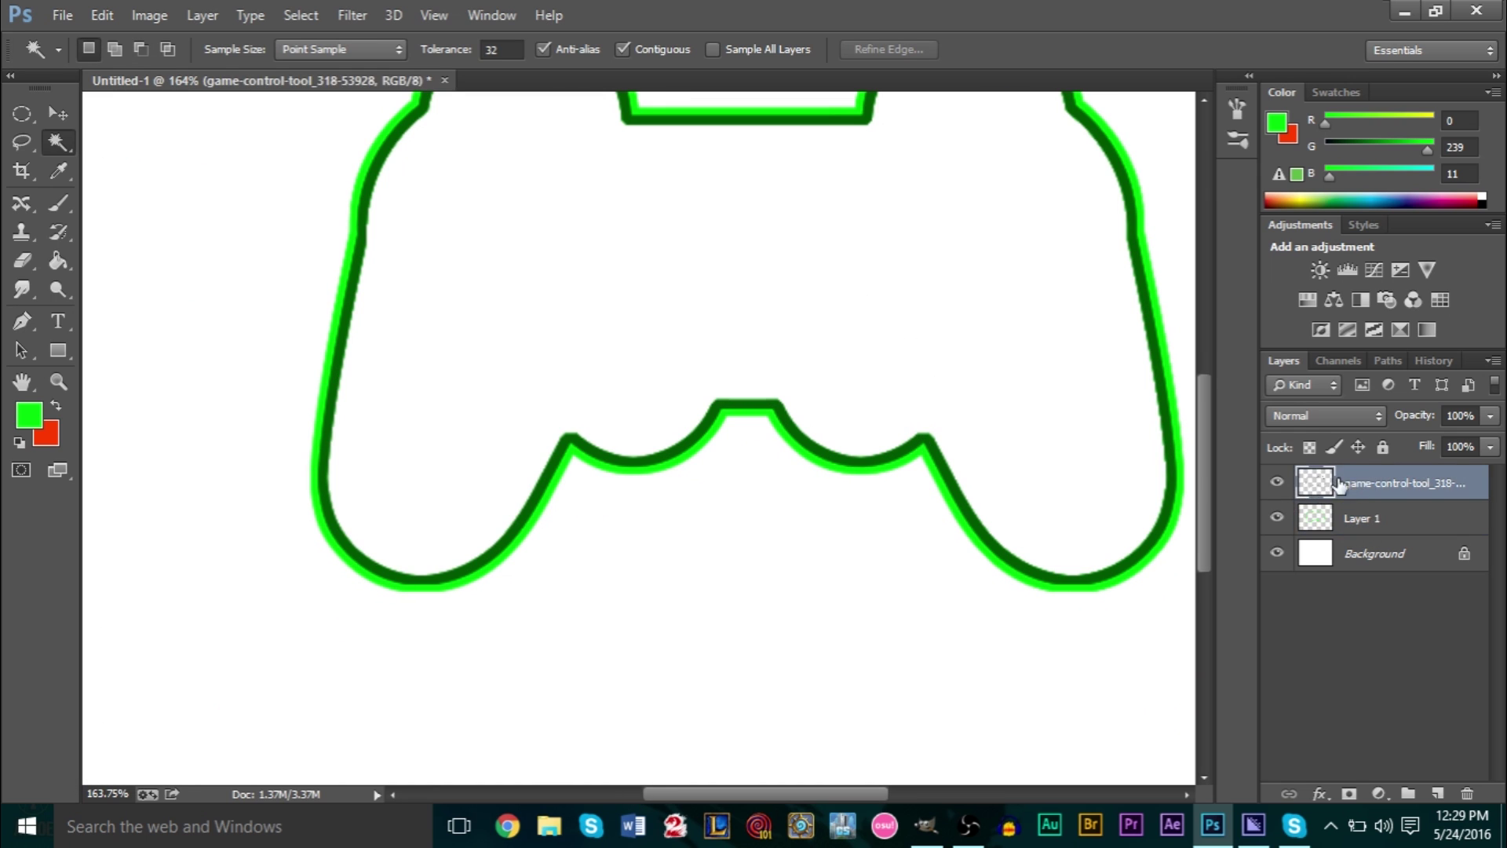
click(1357, 520)
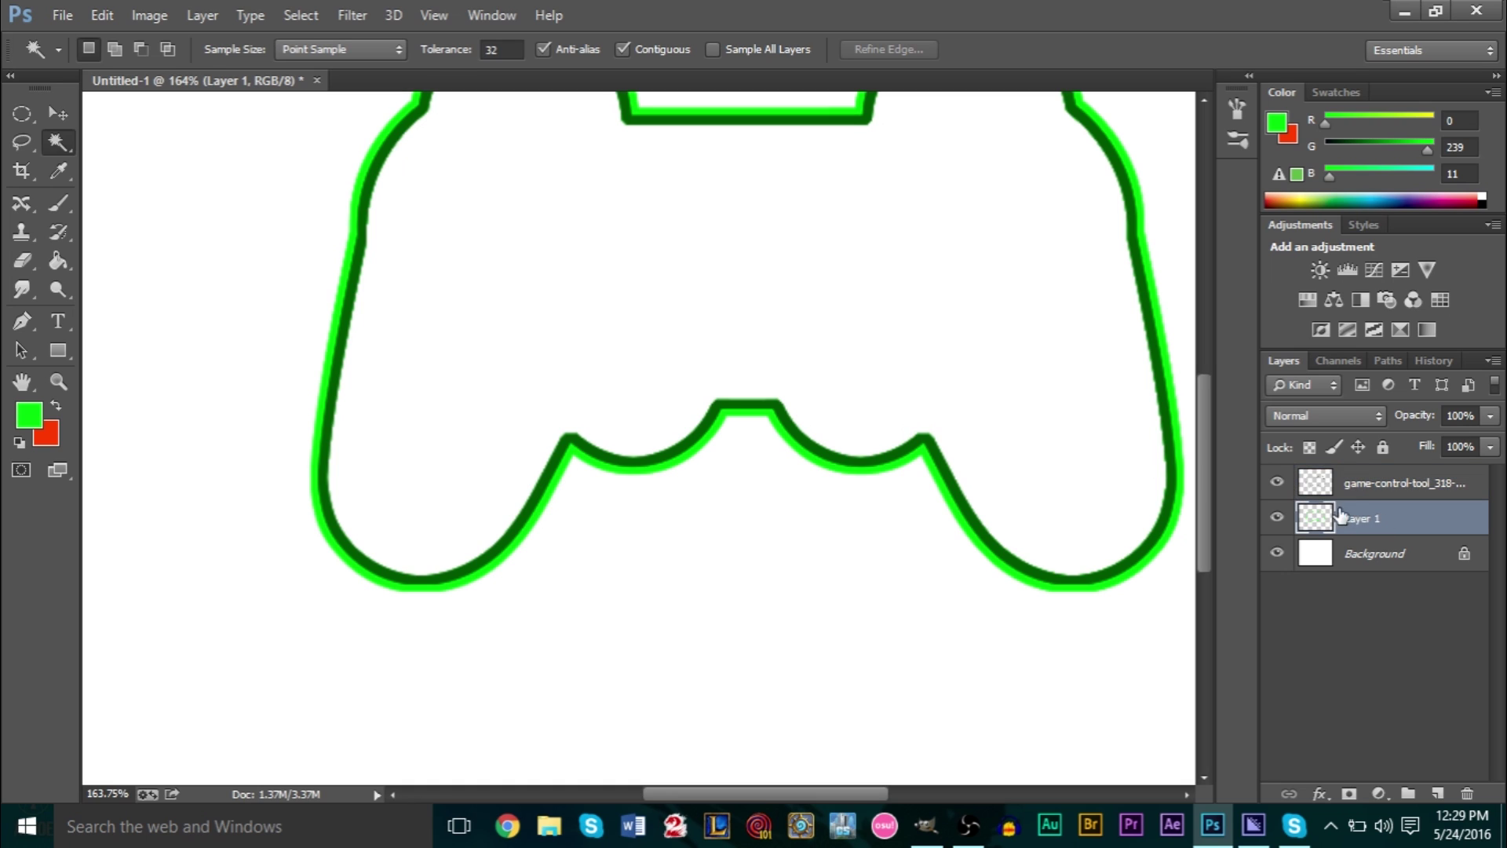
click(1351, 489)
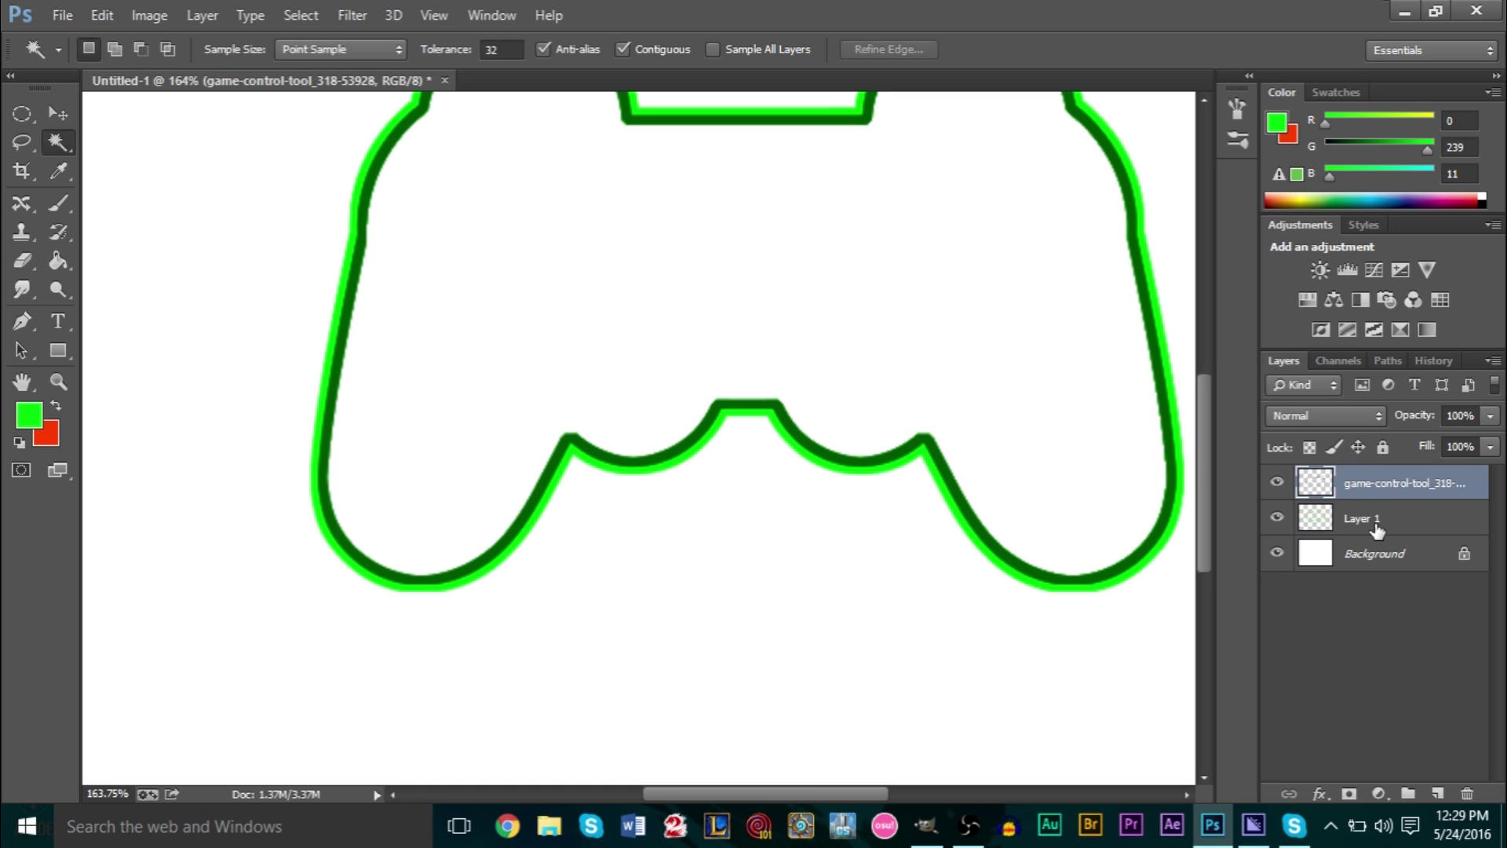
click(1353, 526)
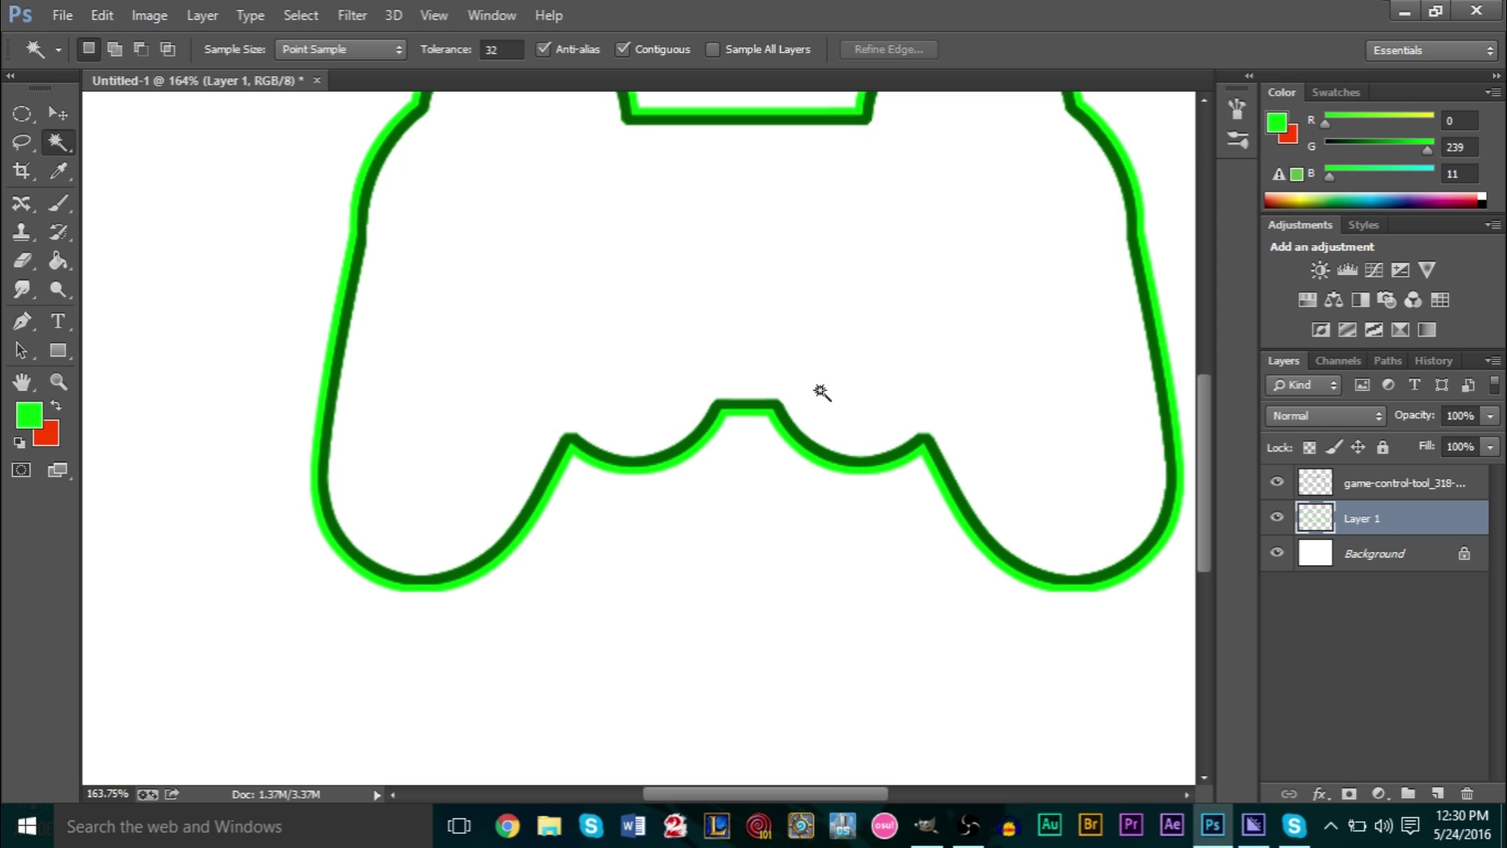
scroll(821, 394, up, 1)
scroll(776, 416, down, 3)
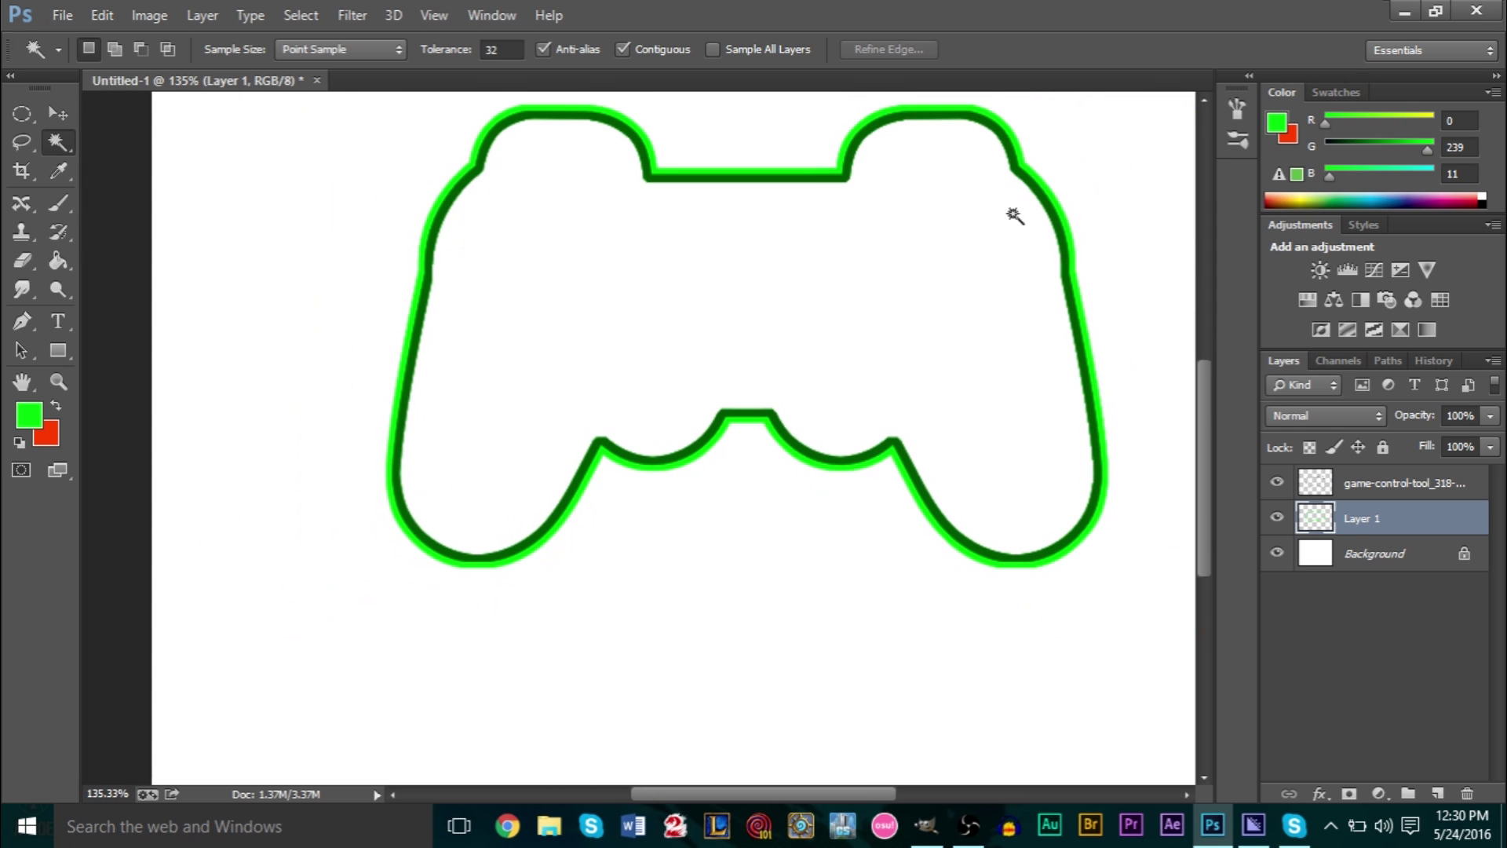
scroll(1047, 212, up, 4)
scroll(1047, 213, up, 1)
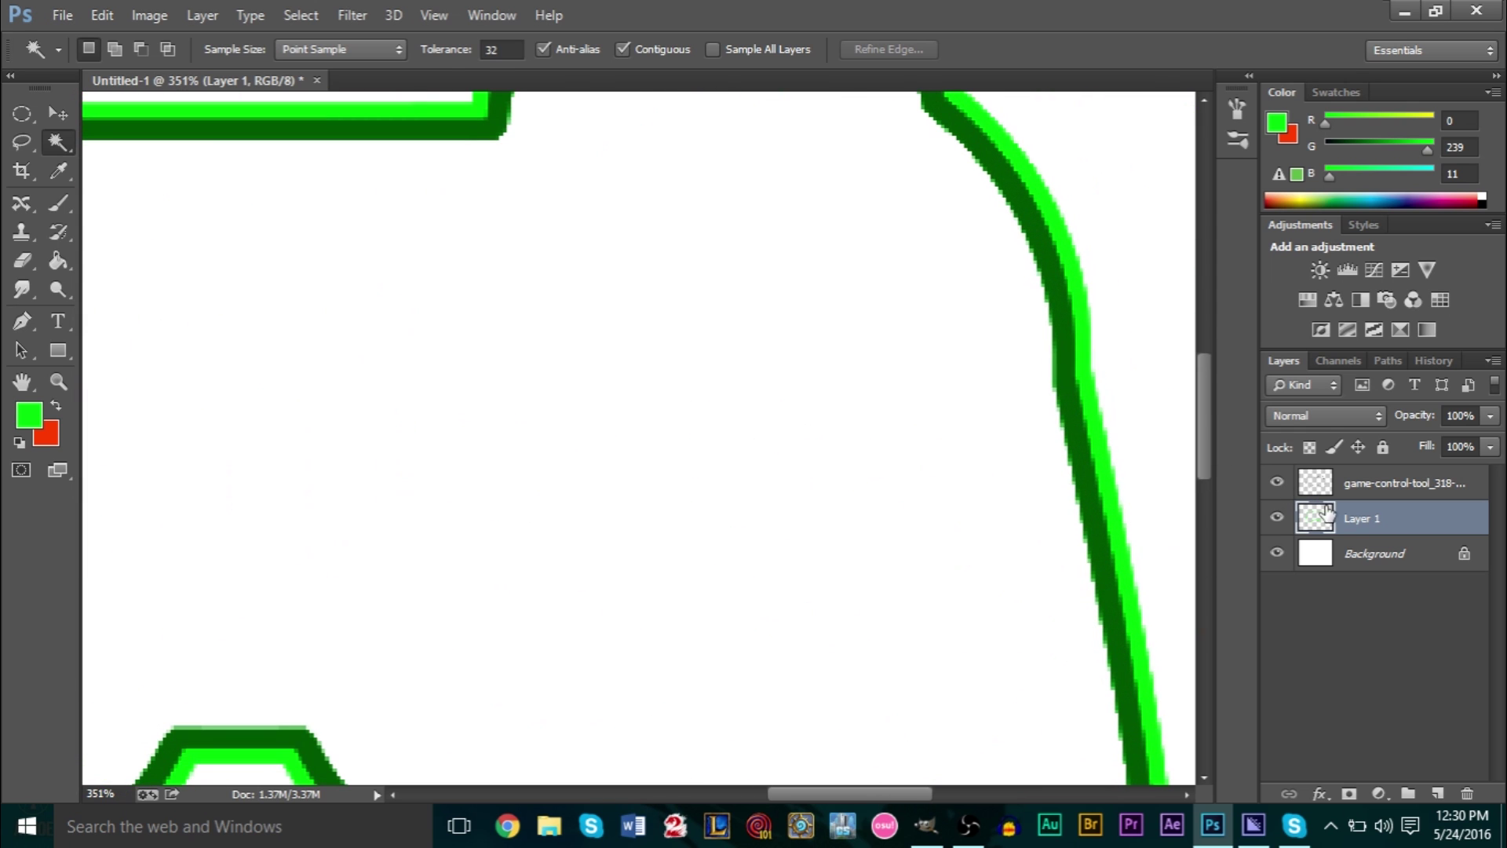
click(312, 16)
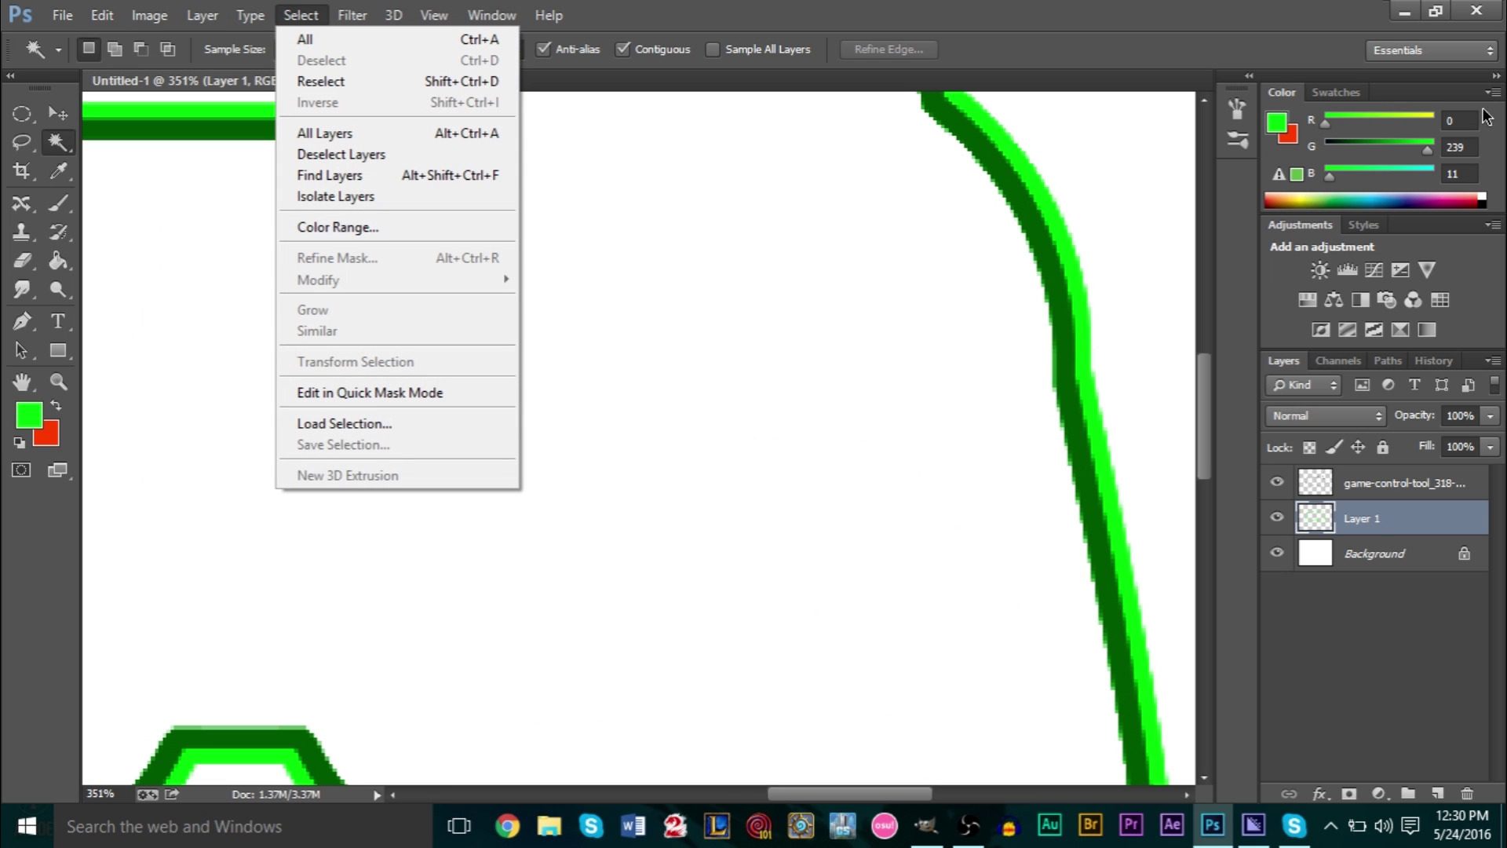
Apply a Gaussian Blur with a 5.5-pixel radius to Layer 1's green rim.
click(1356, 519)
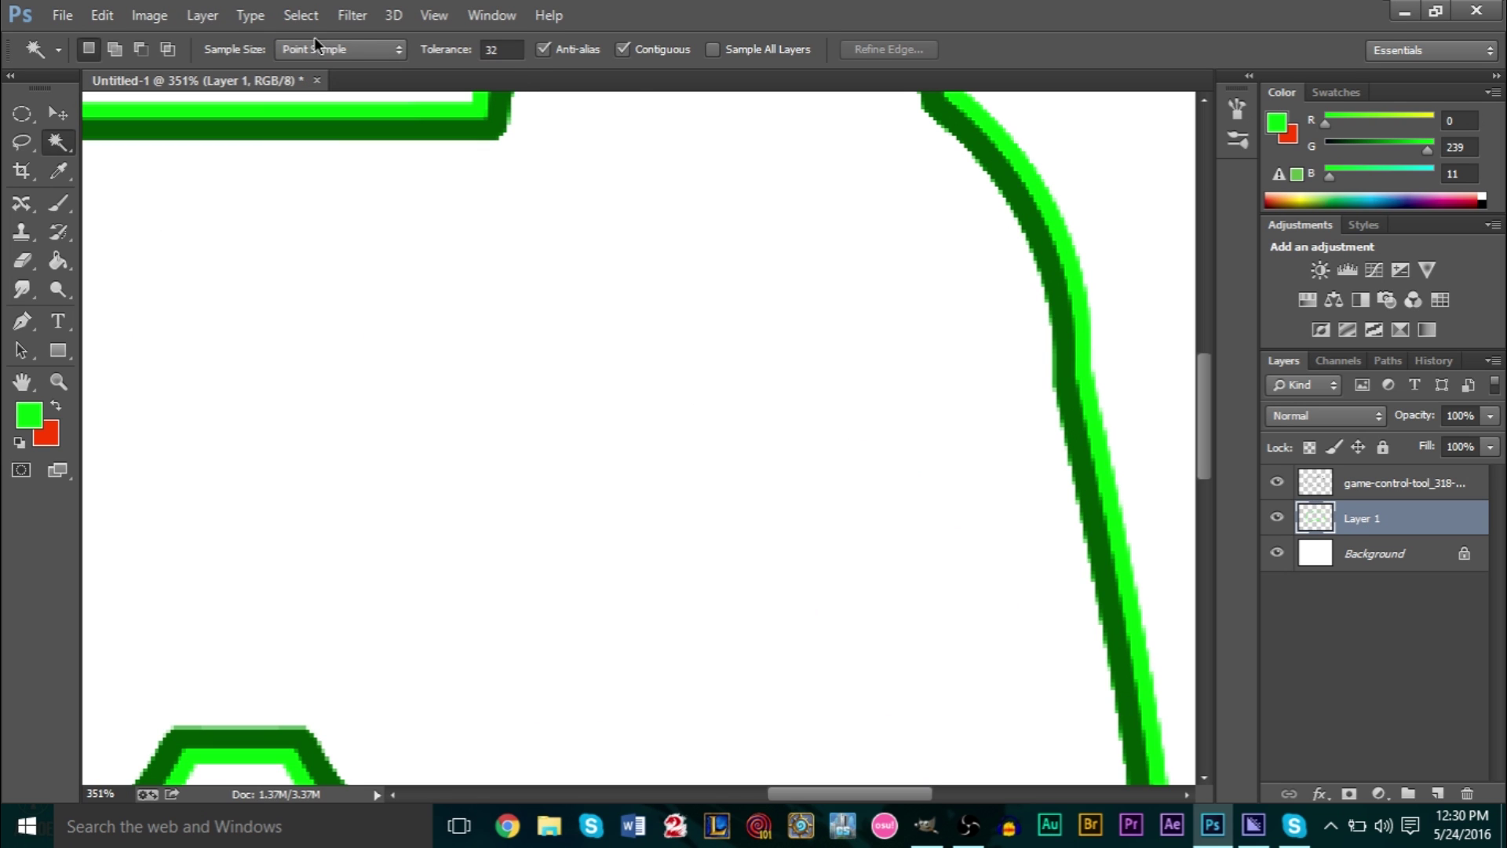
click(351, 17)
mouse_move(464, 261)
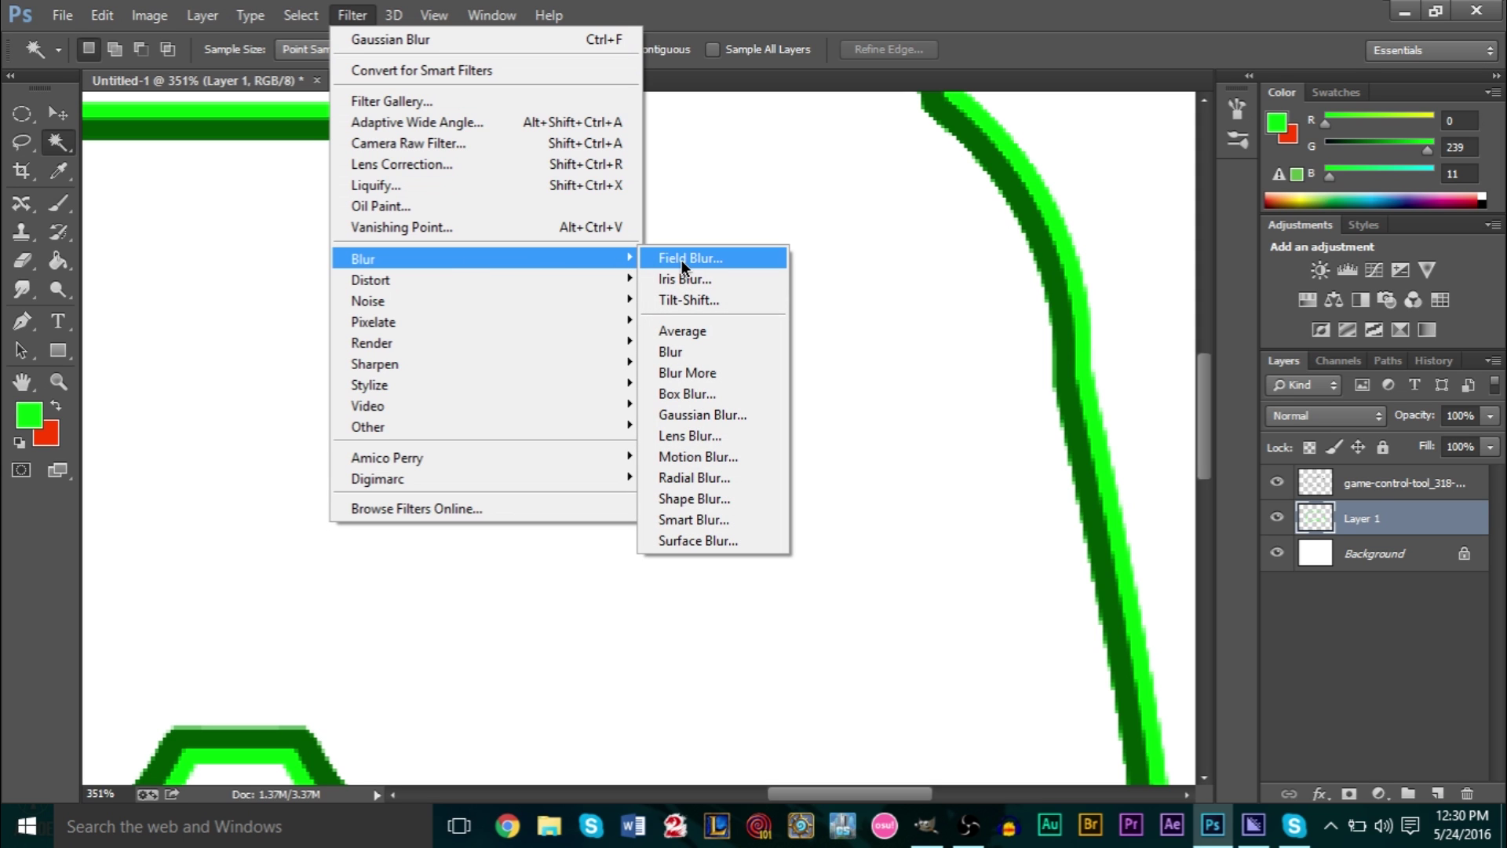
click(697, 414)
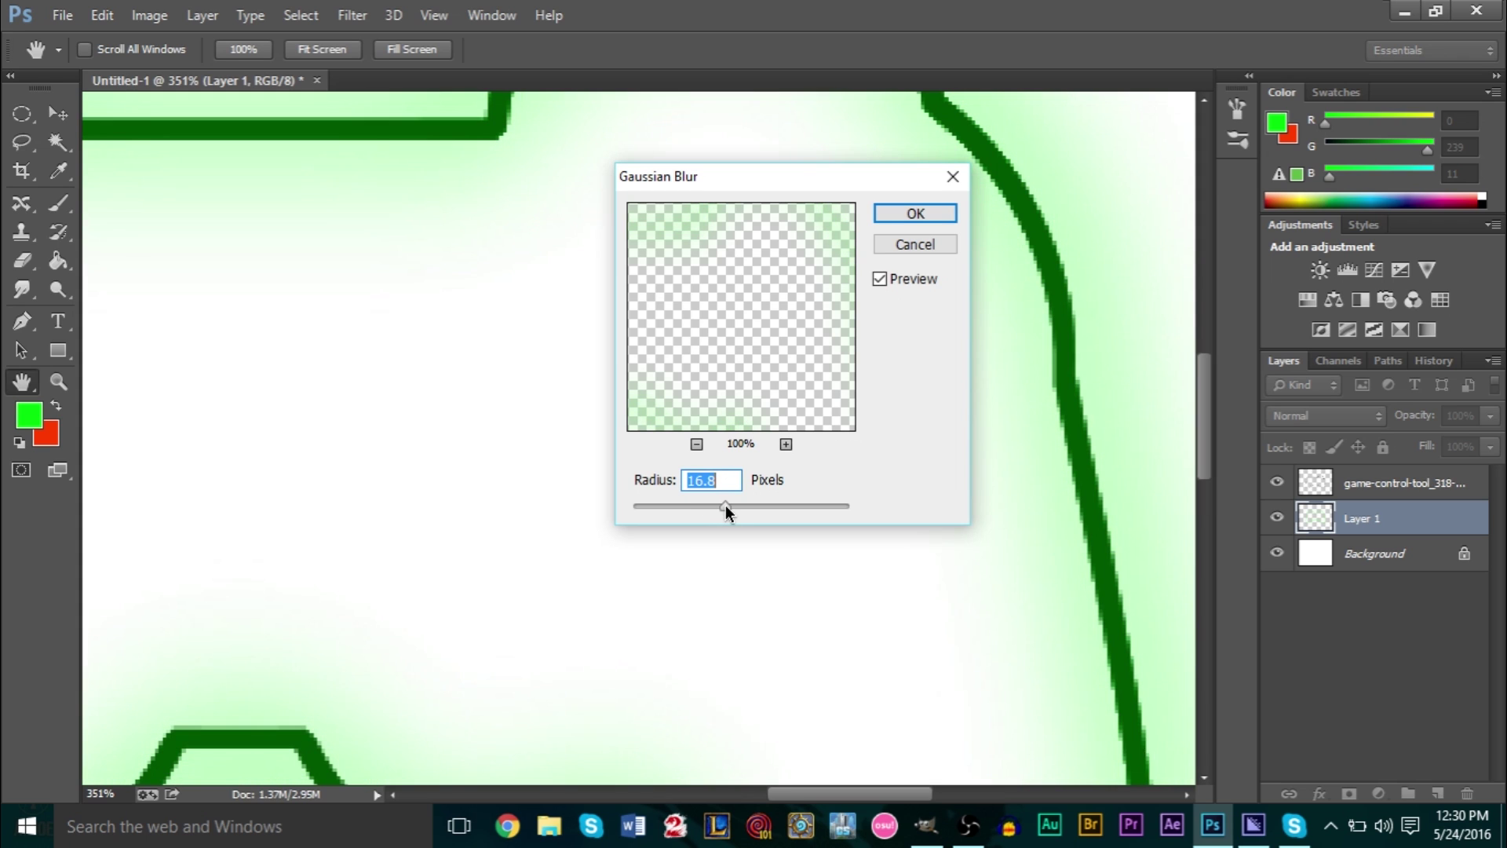
drag(726, 505, 705, 504)
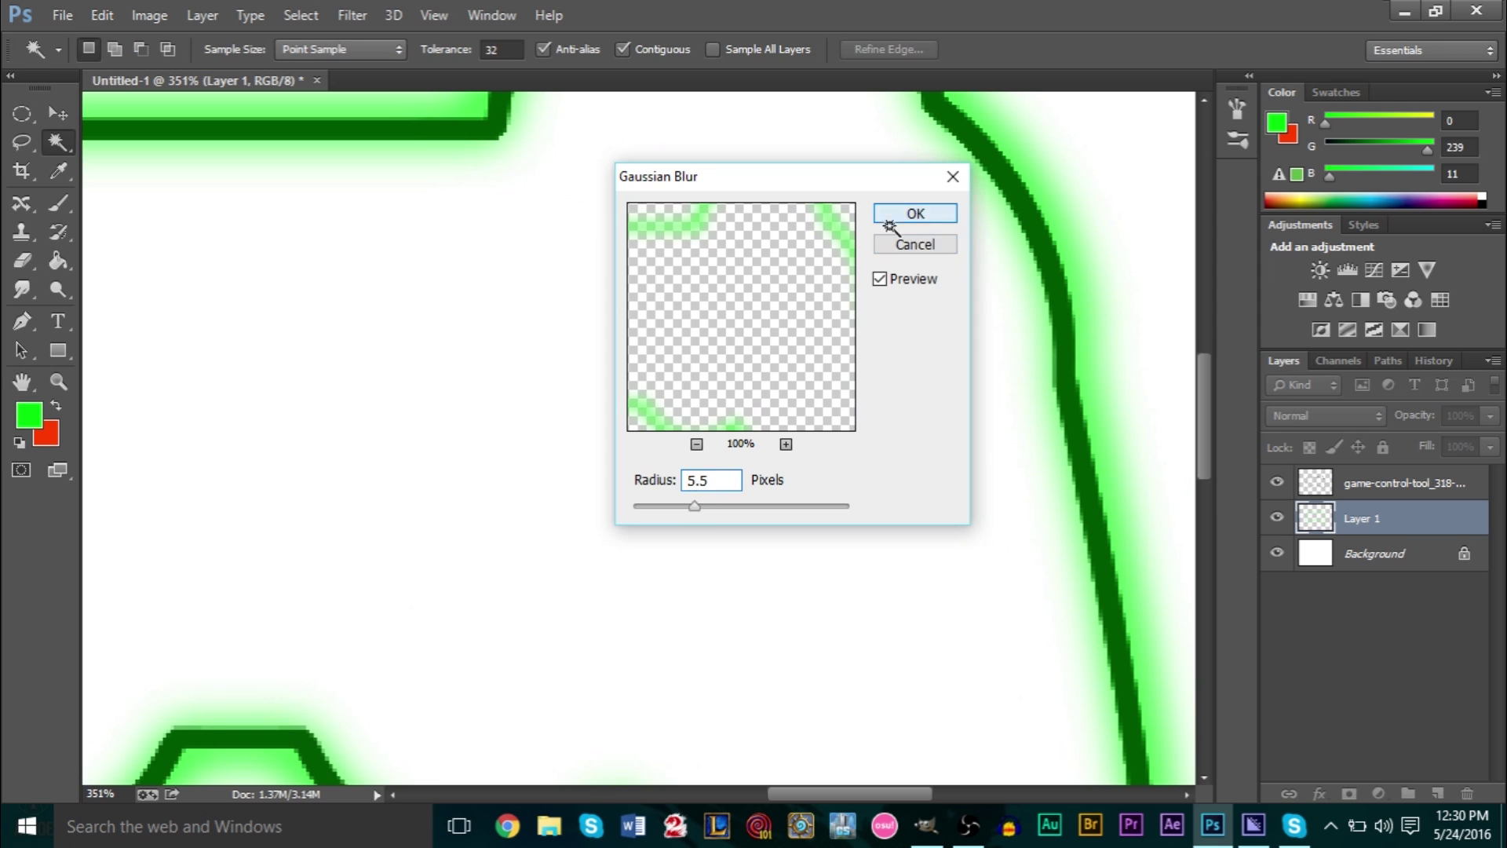
click(911, 213)
scroll(761, 323, down, 5)
scroll(762, 322, up, 3)
scroll(760, 322, up, 1)
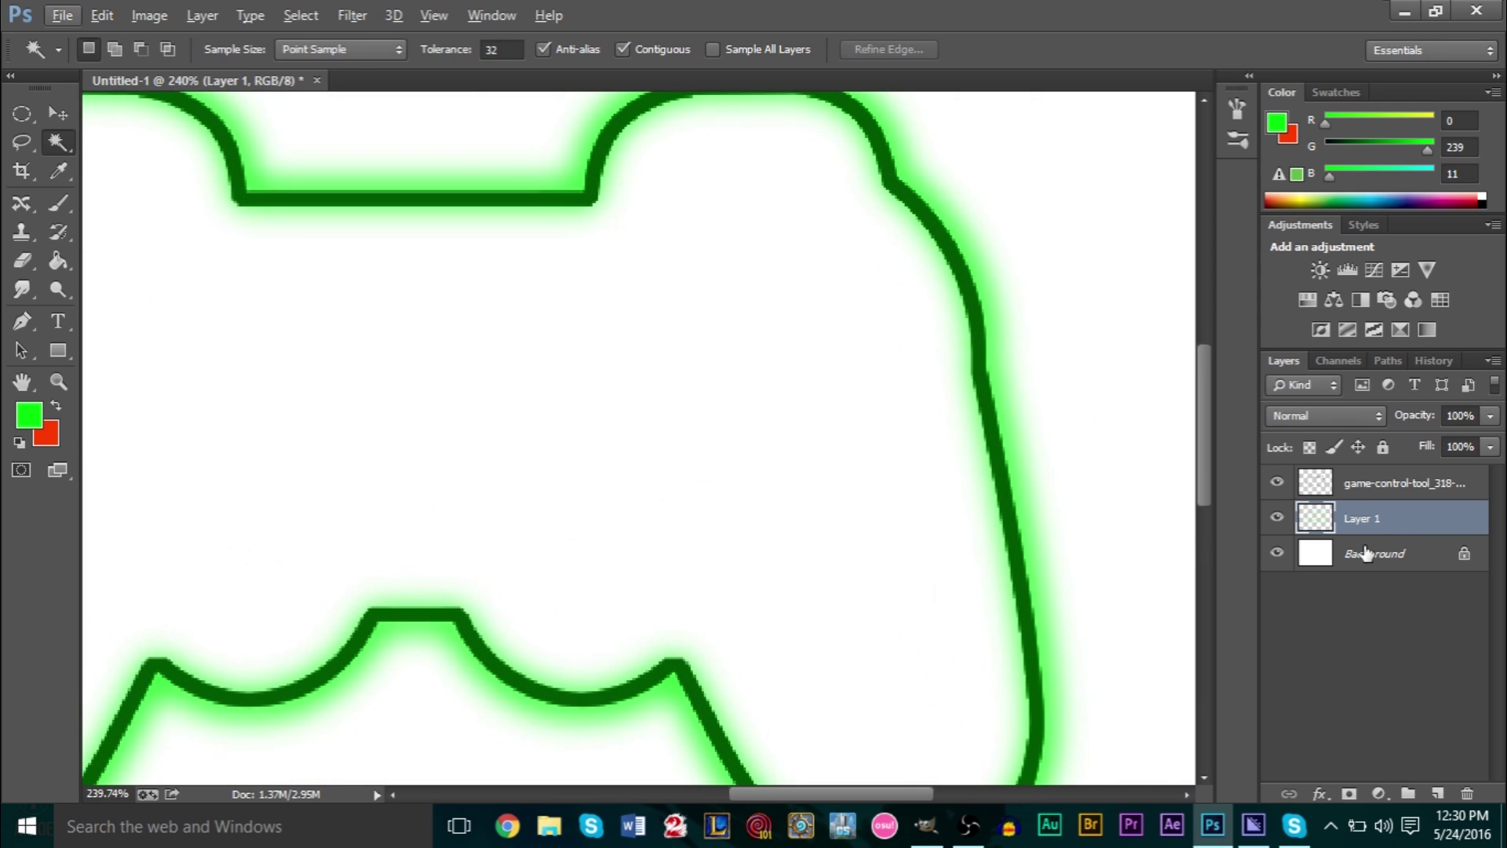
Hide the white Background layer and duplicate Layer 1 as Layer 1 copy.
click(1277, 553)
right_click(1356, 522)
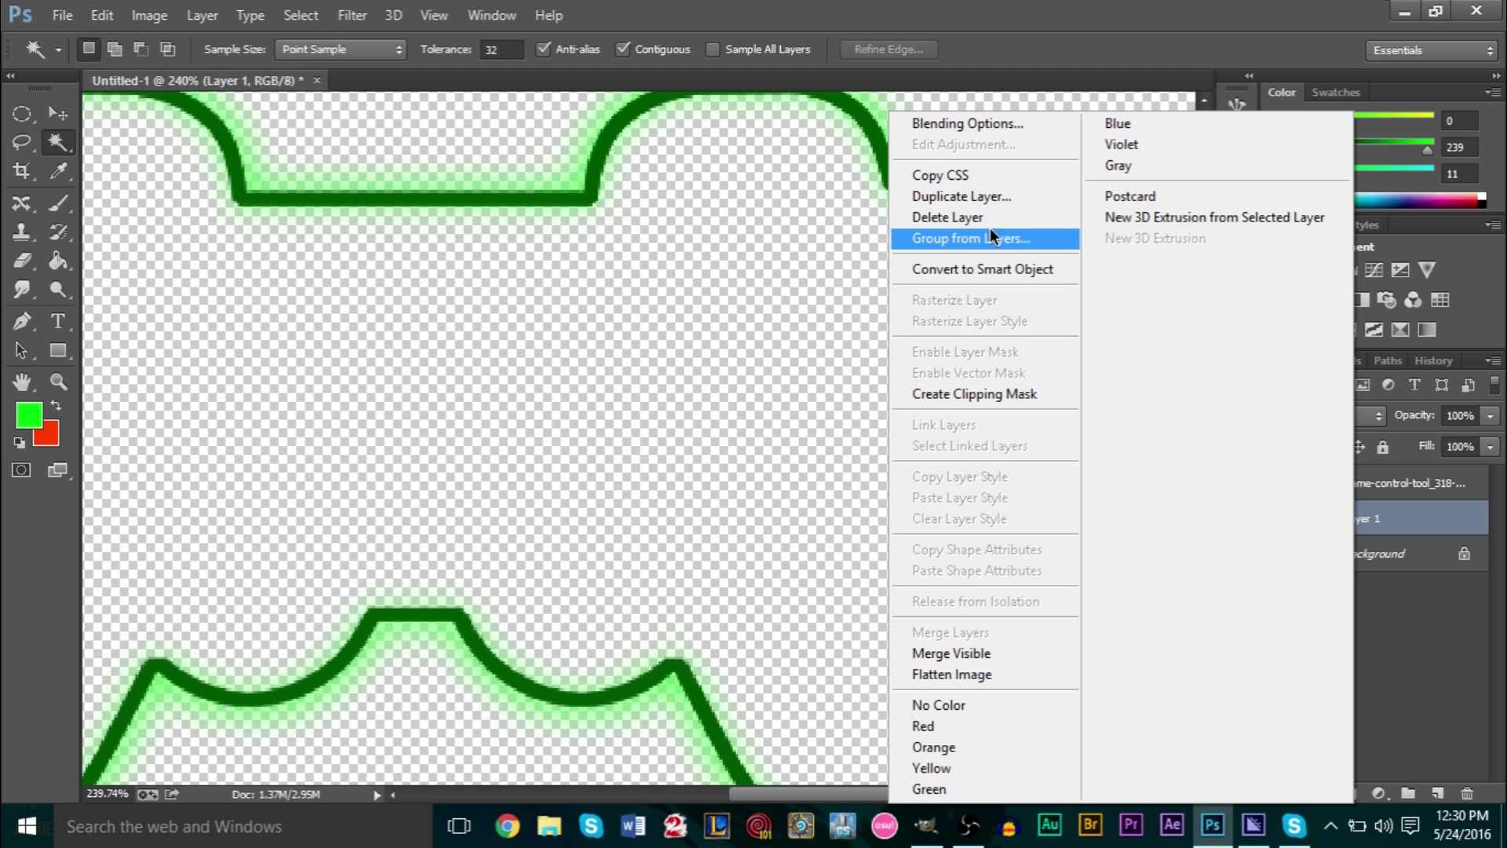
click(992, 198)
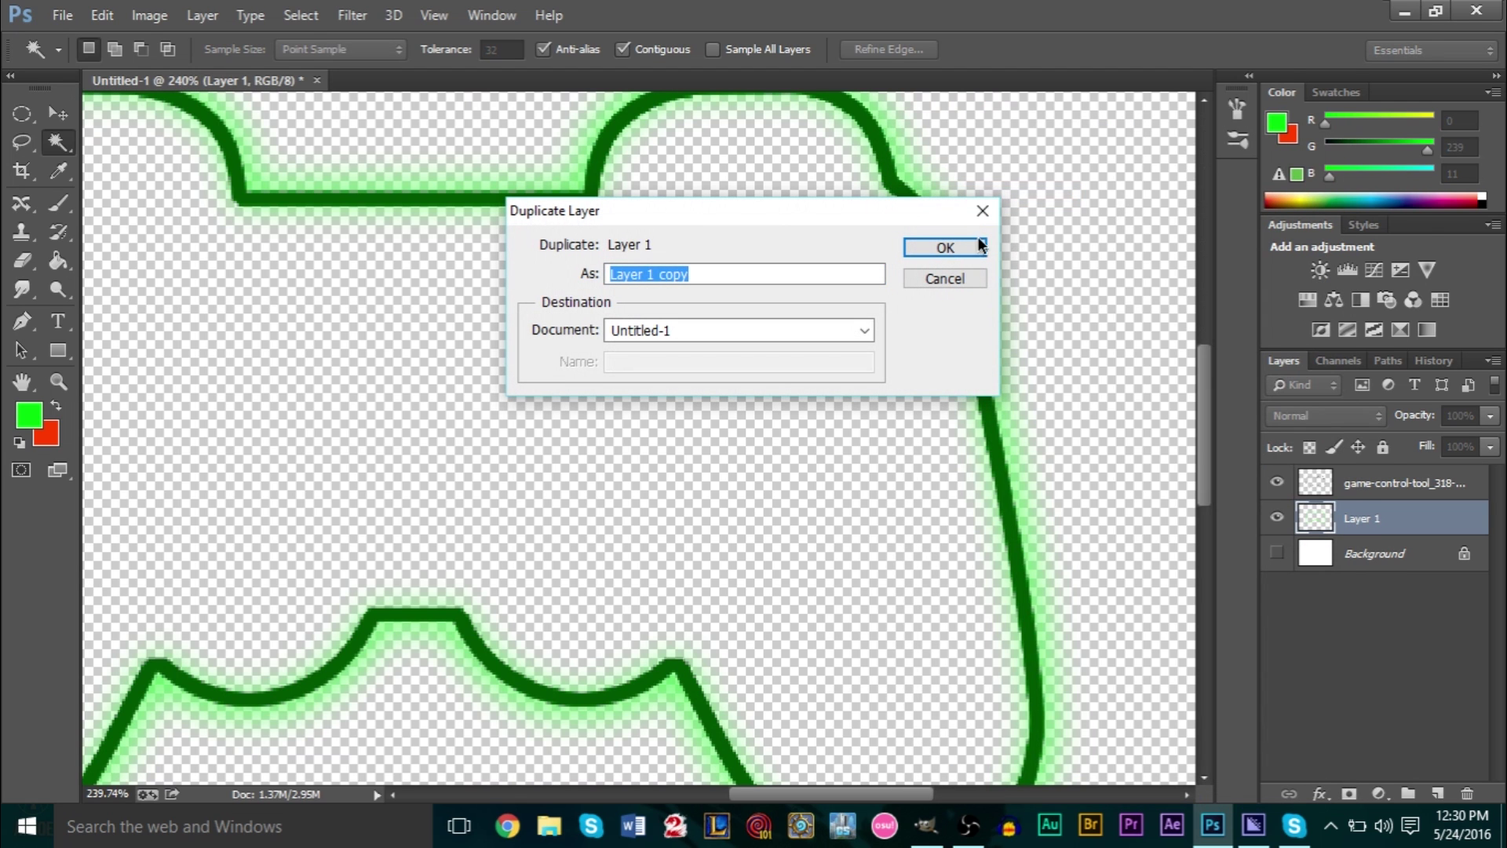
click(945, 247)
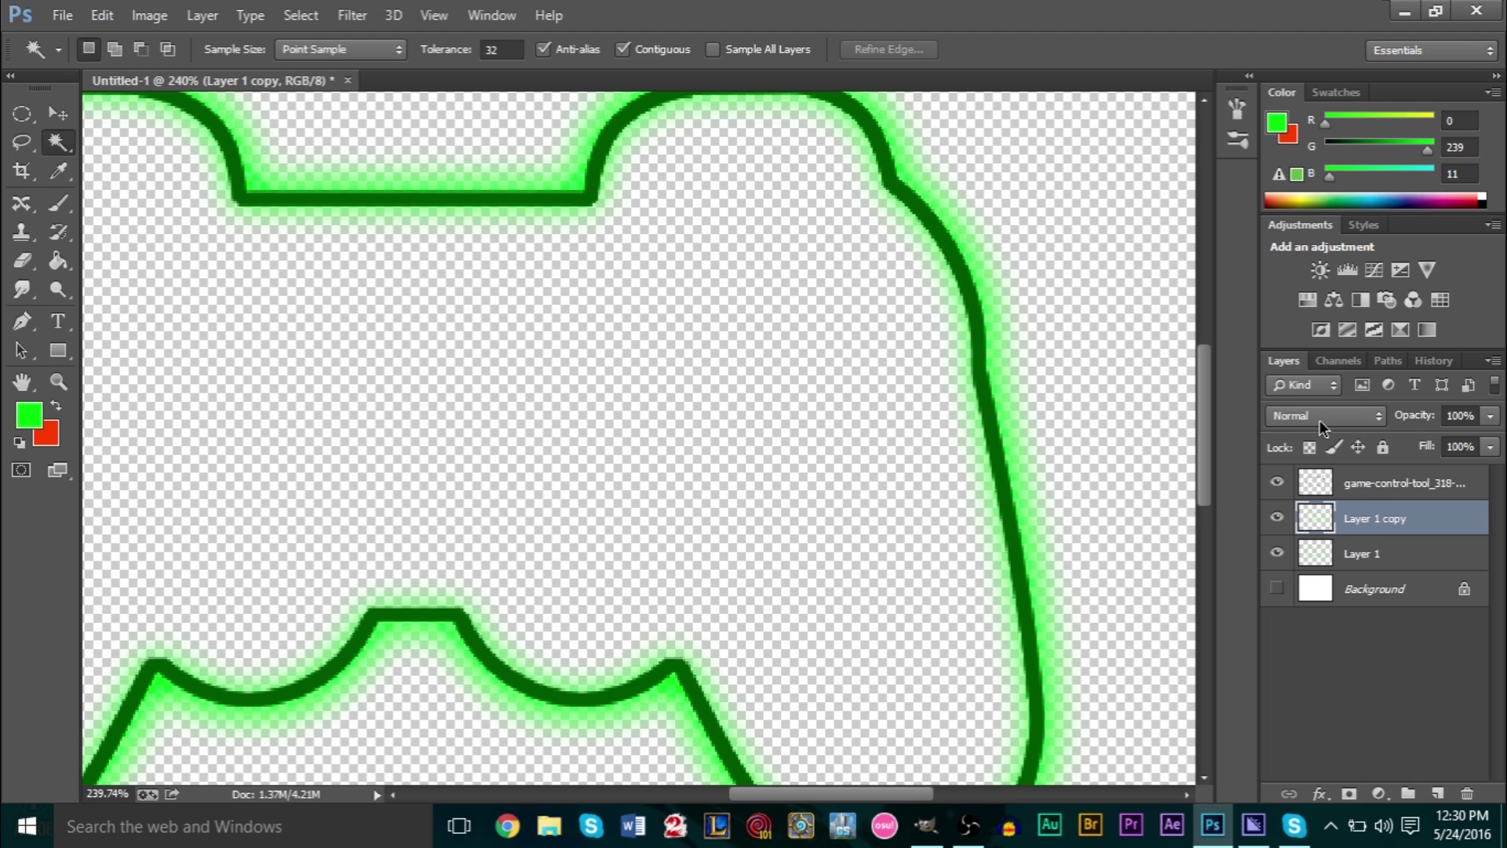
Duplicate Layer 1 copy to create Layer 1 copy 2.
right_click(1370, 516)
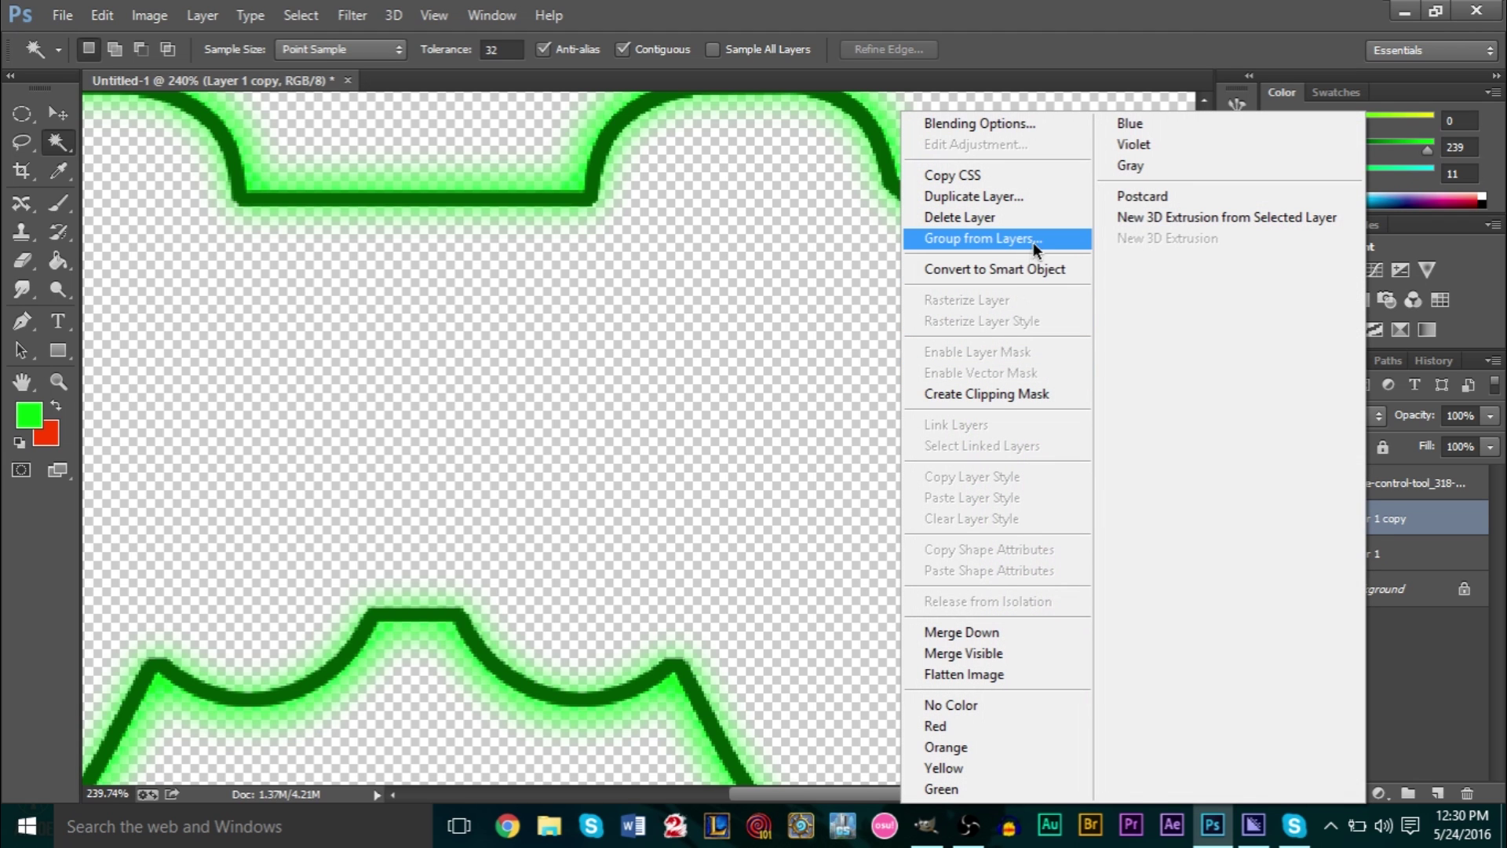
click(1015, 196)
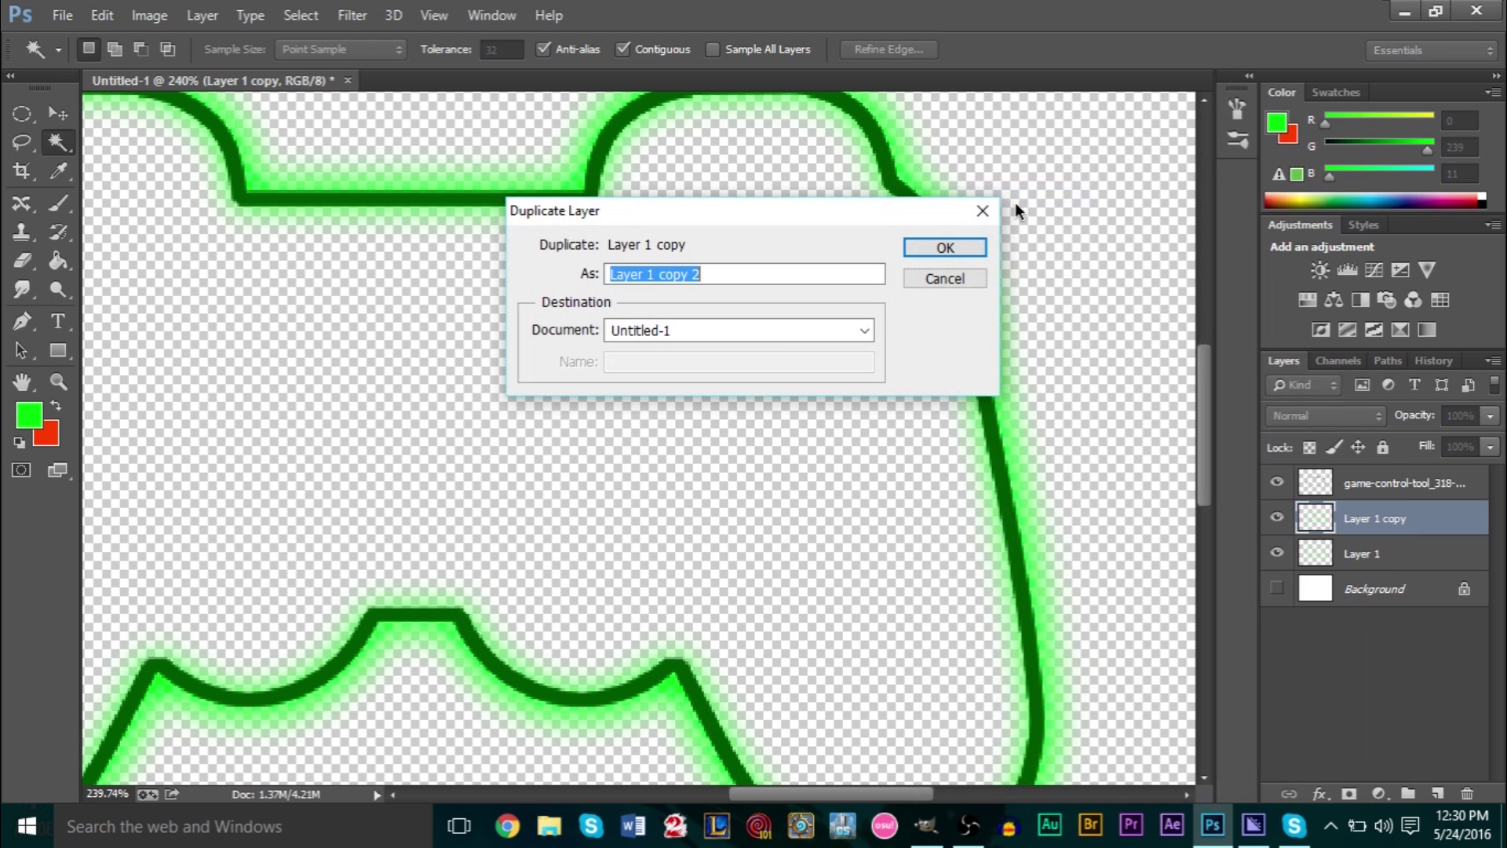
click(948, 244)
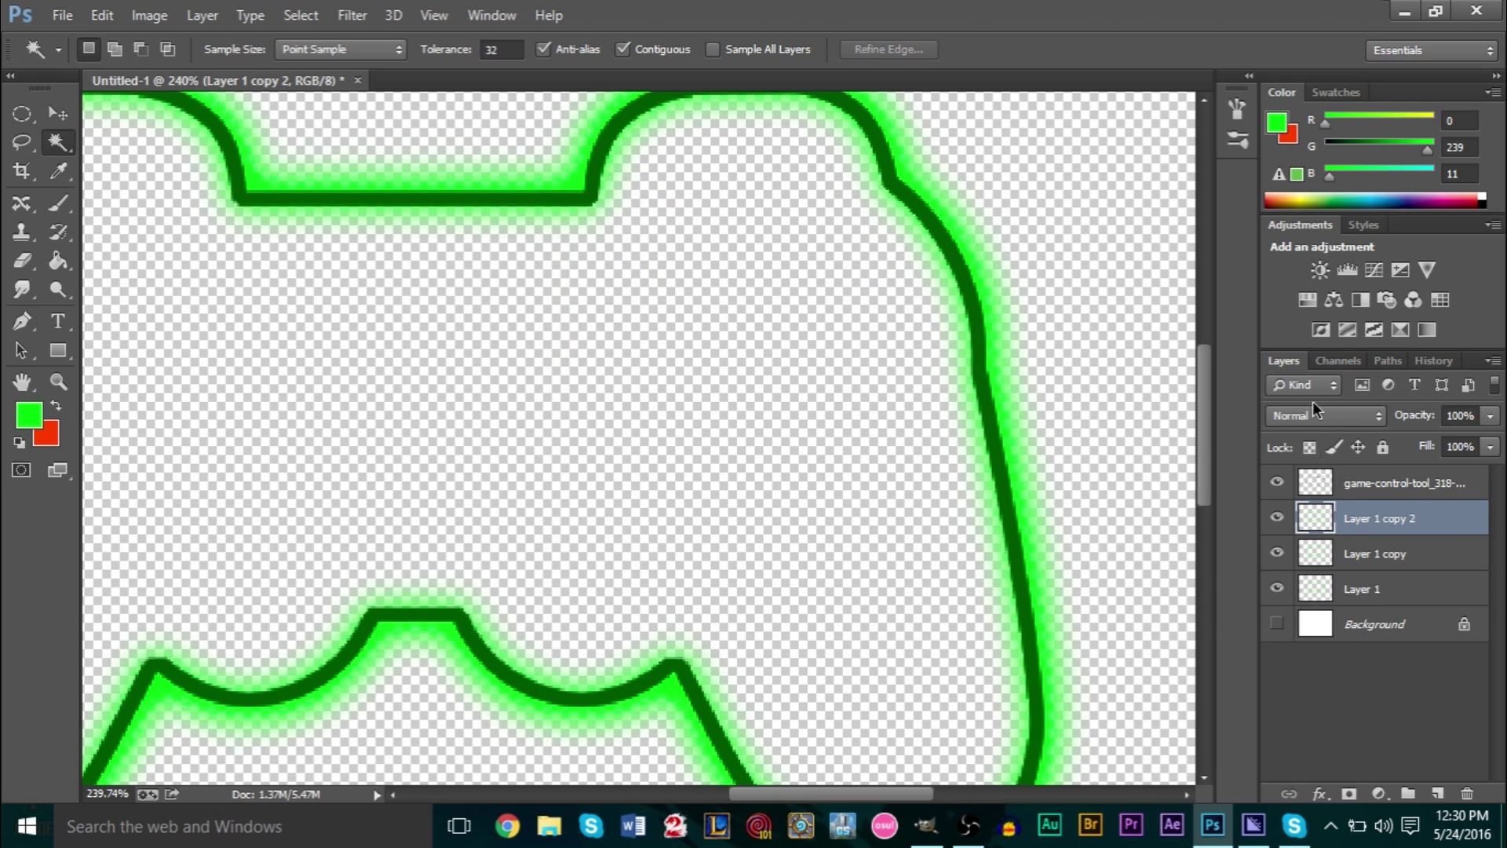
Try Color Dodge on Layer 1 copy 2 and return it below game-control-tool.
click(1312, 416)
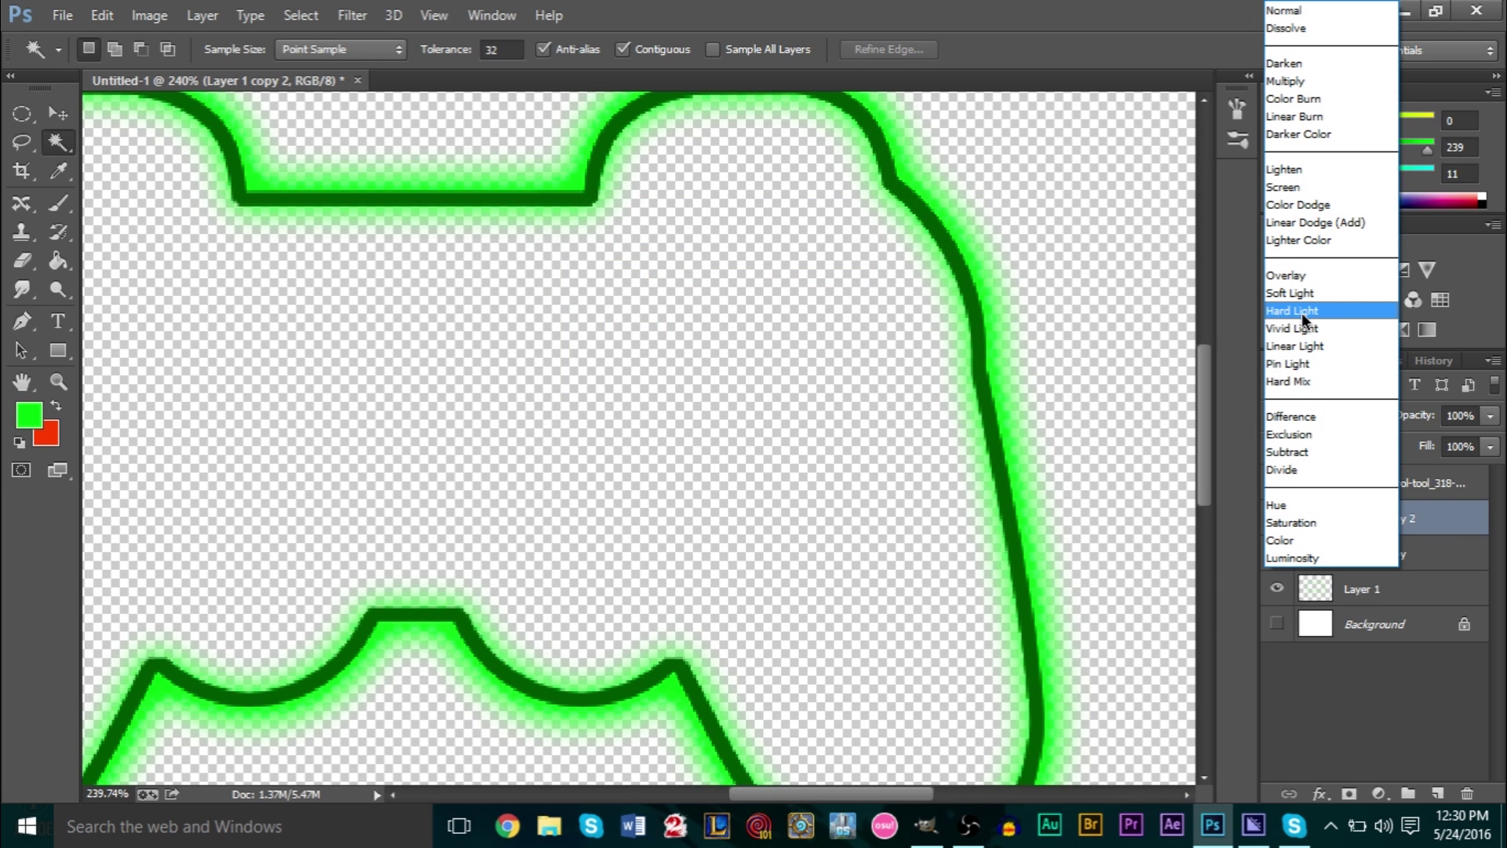
click(1283, 207)
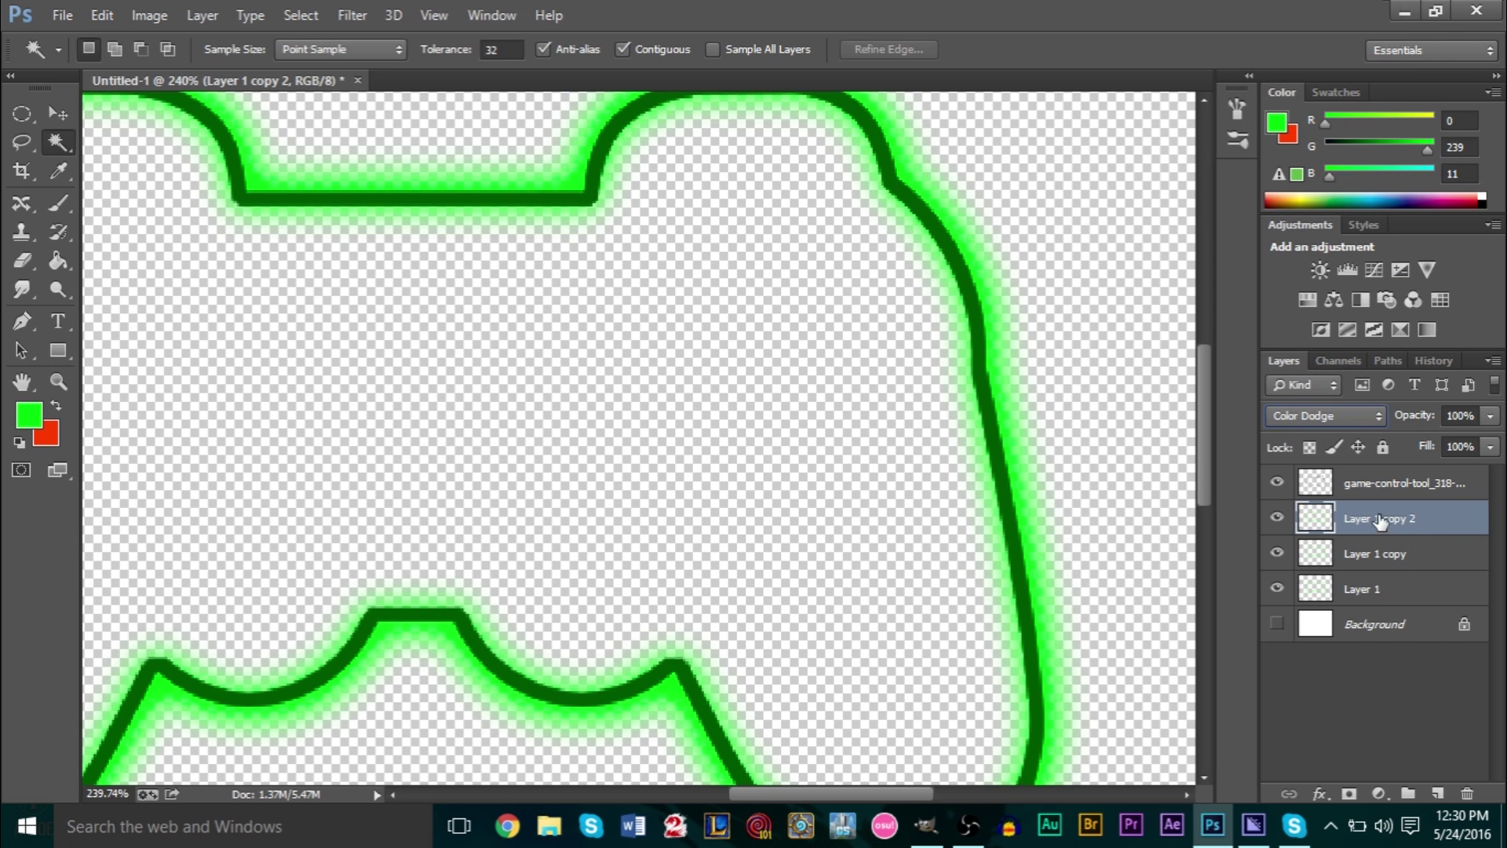
drag(1383, 525, 1381, 483)
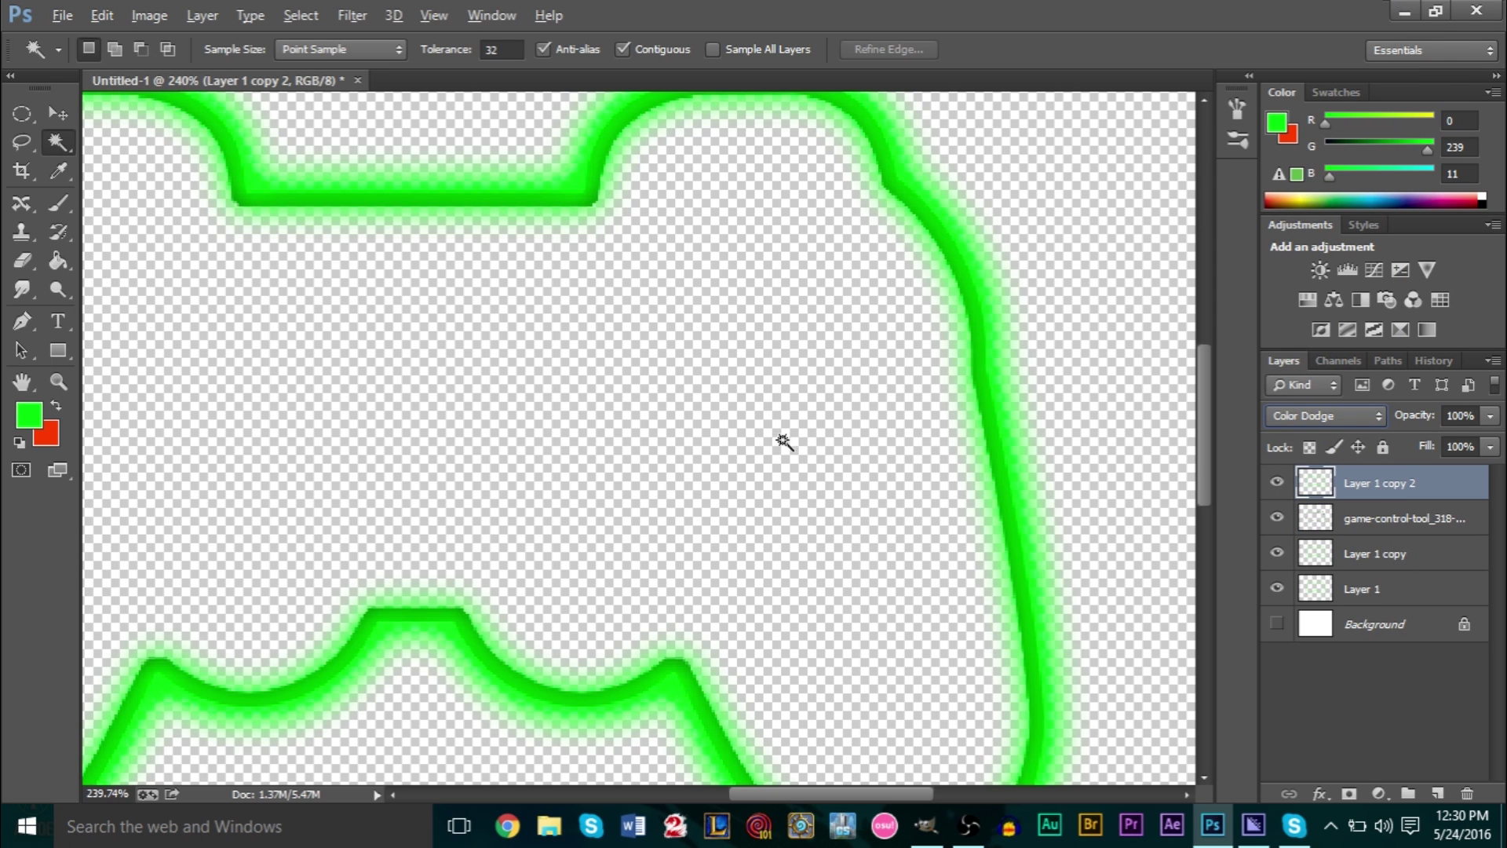
key(alt)
key(alt)
drag(1378, 496, 1385, 532)
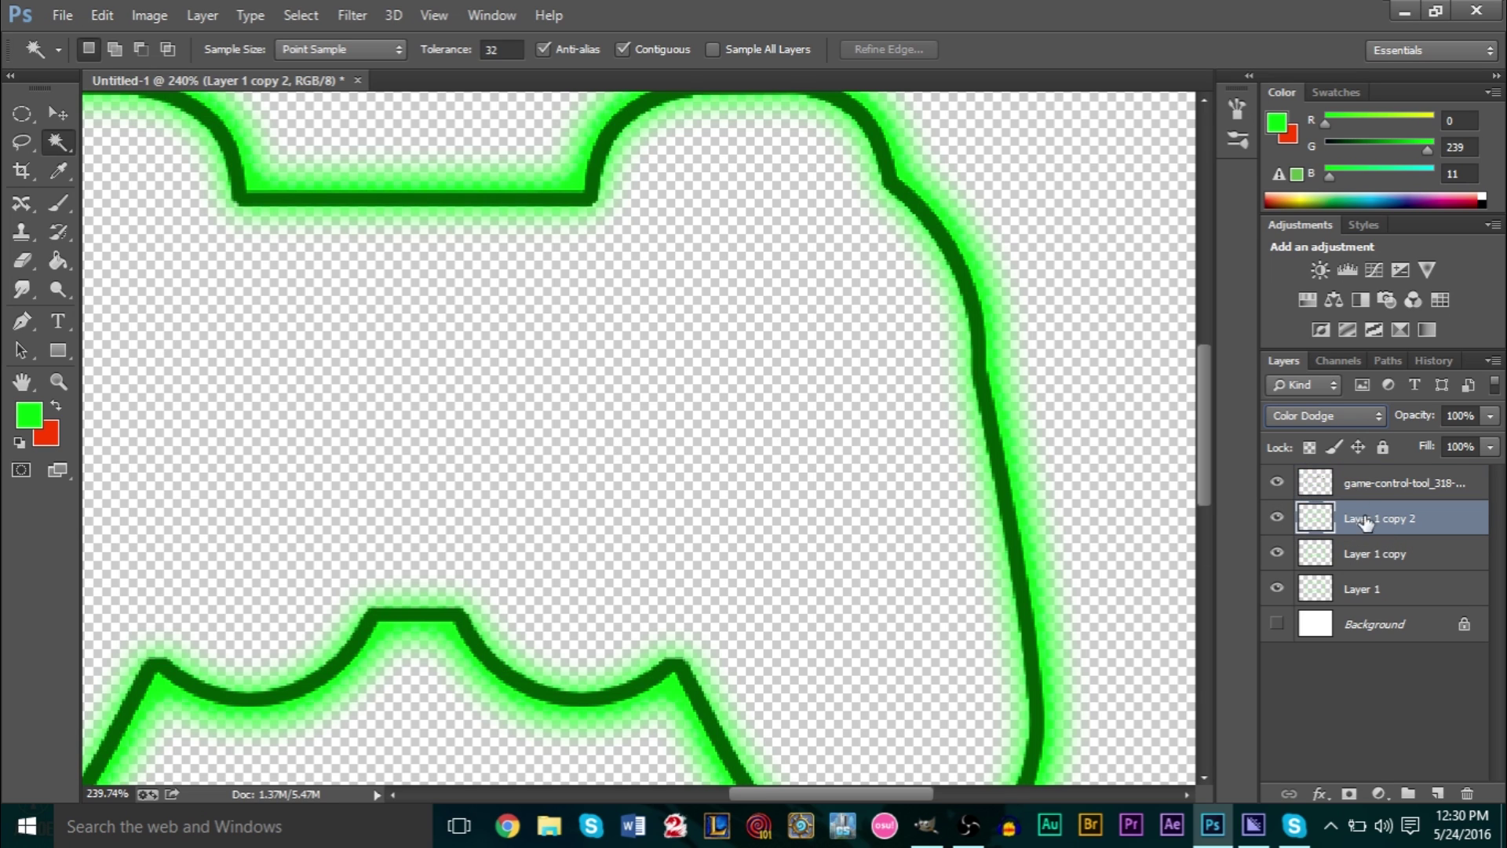
Set Layer 1 copy 2's blend mode to Linear Dodge (Add).
click(1344, 414)
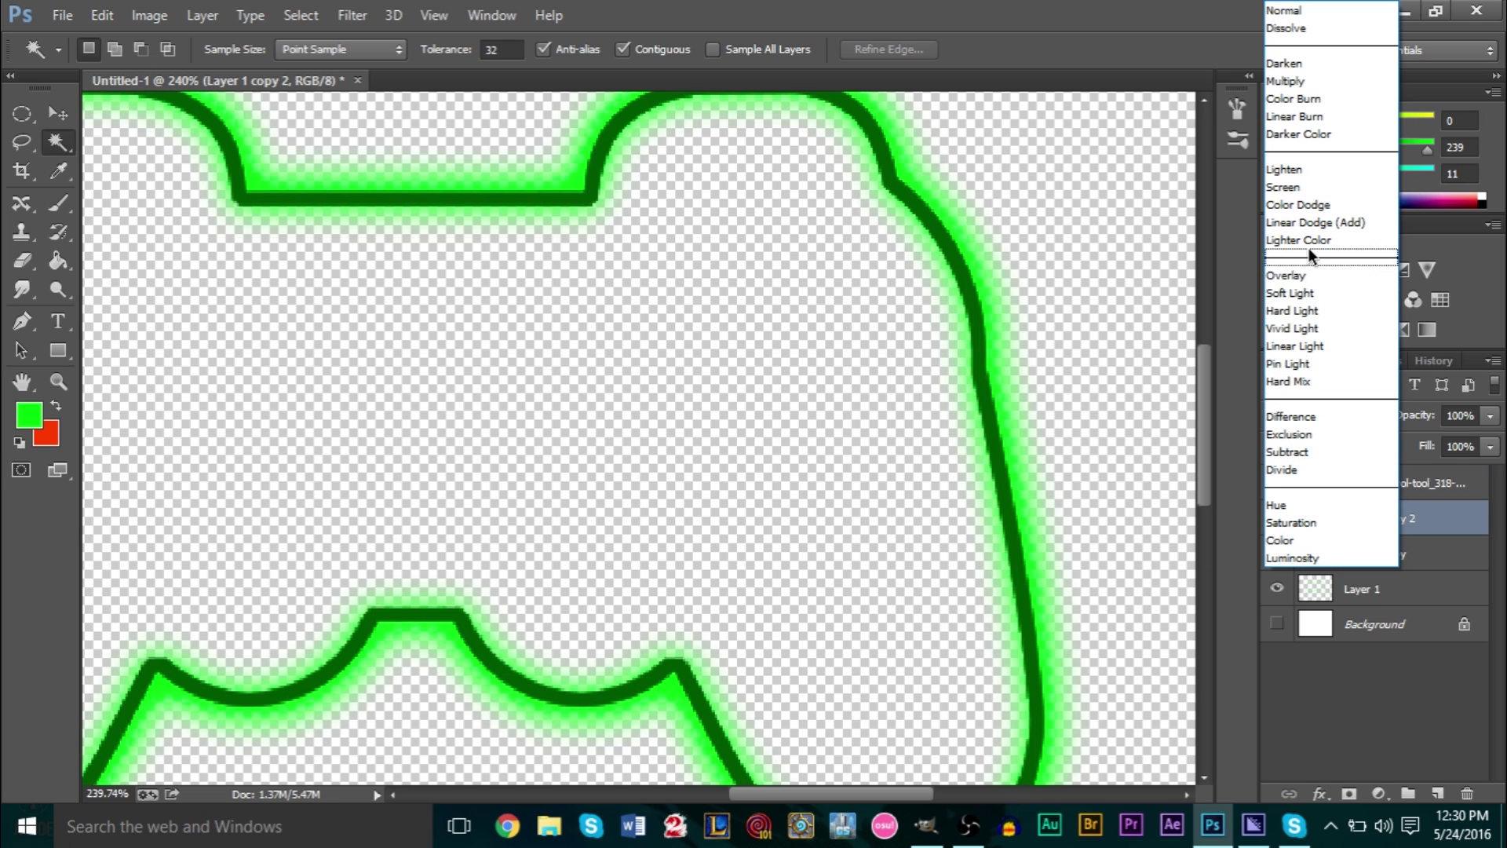
click(1341, 223)
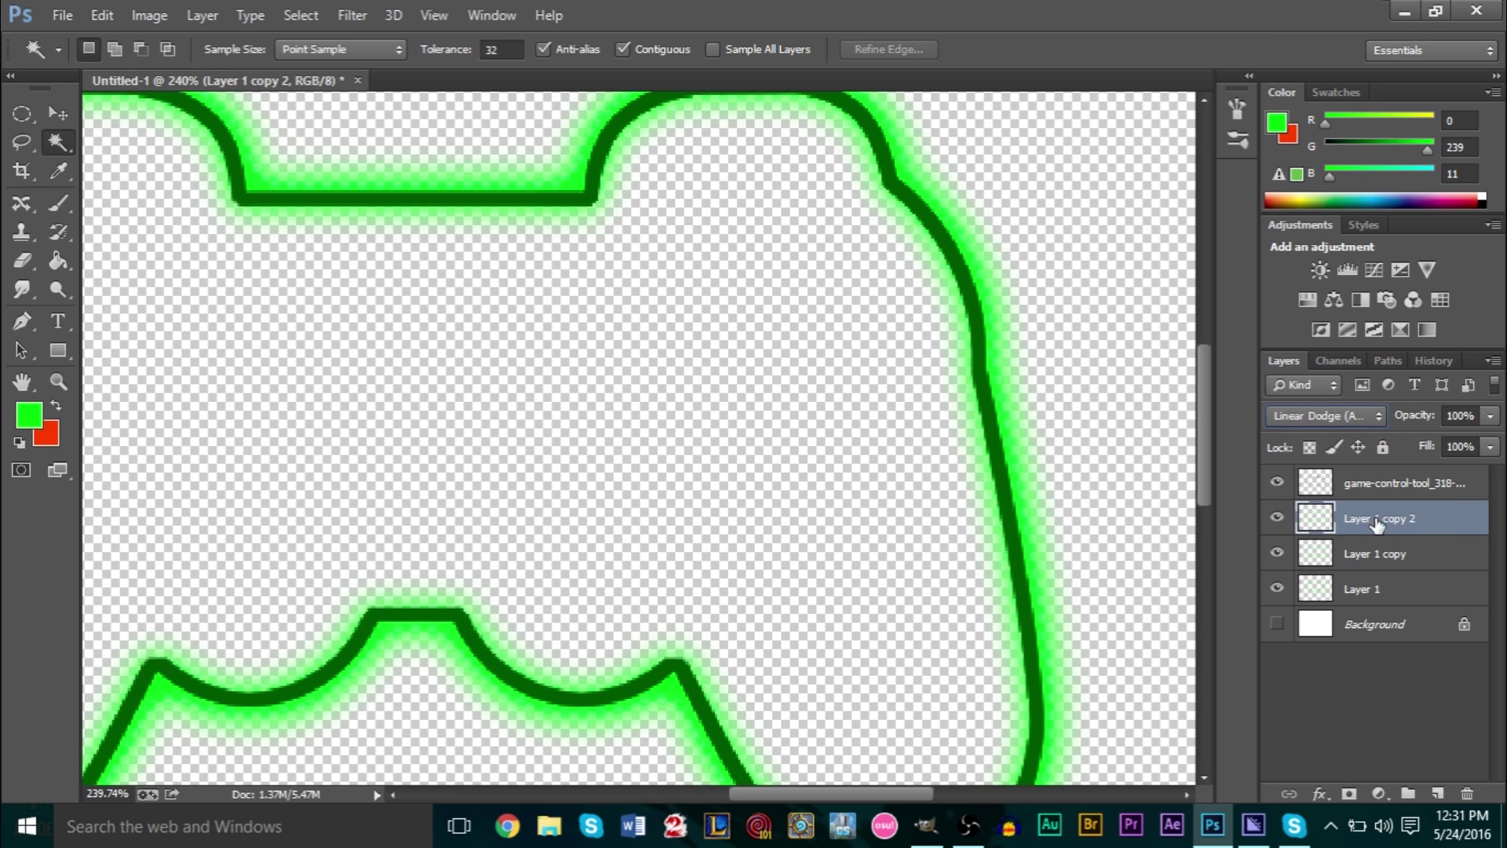
mouse_move(1378, 524)
mouse_down()
mouse_move(1373, 471)
mouse_move(1377, 525)
mouse_up()
key(alt)
click(1313, 420)
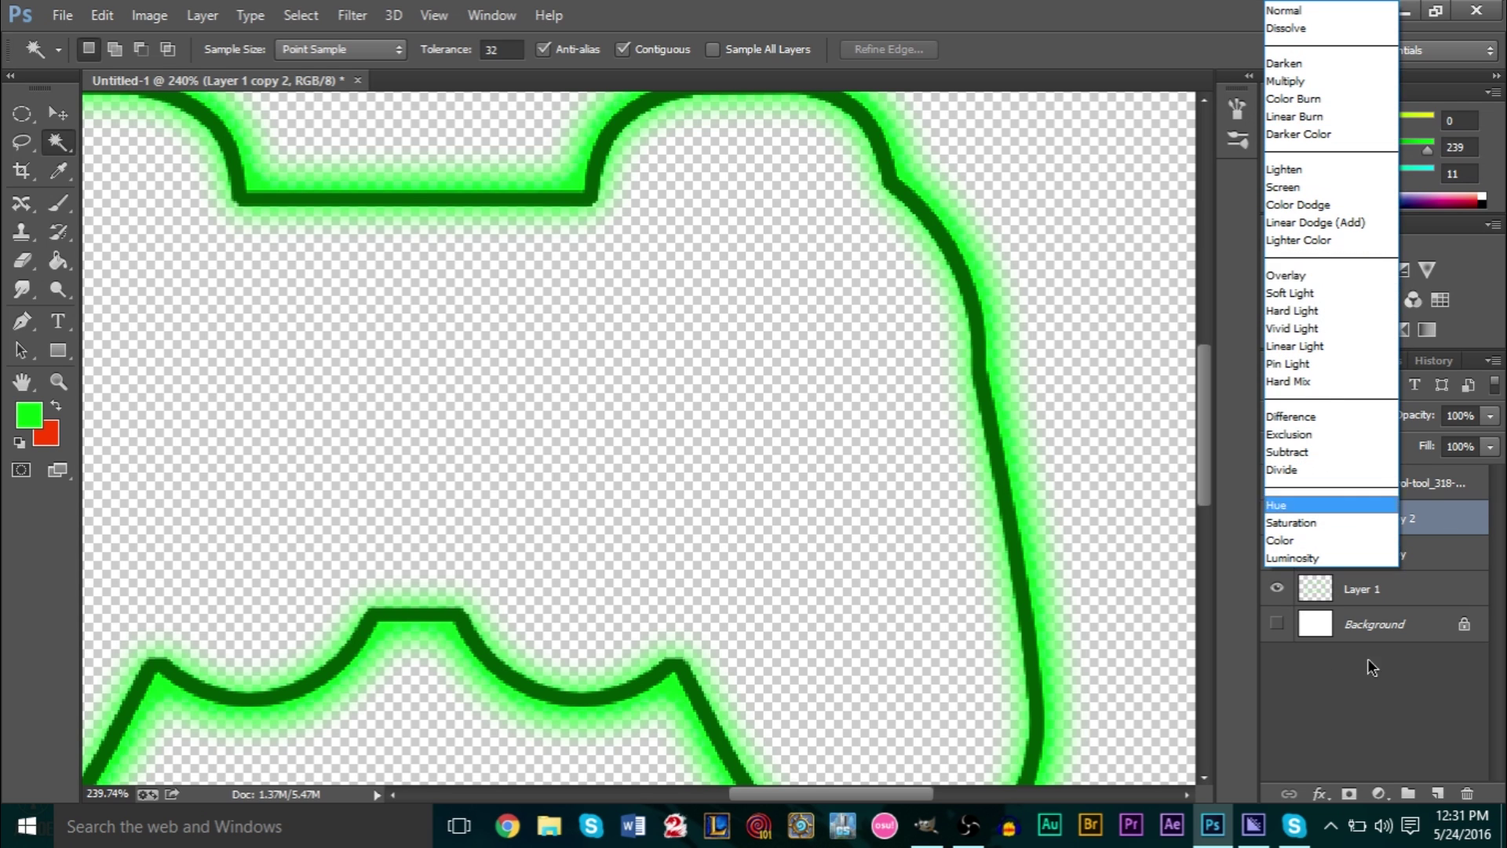
key(Down)
key(Down)
key(Escape)
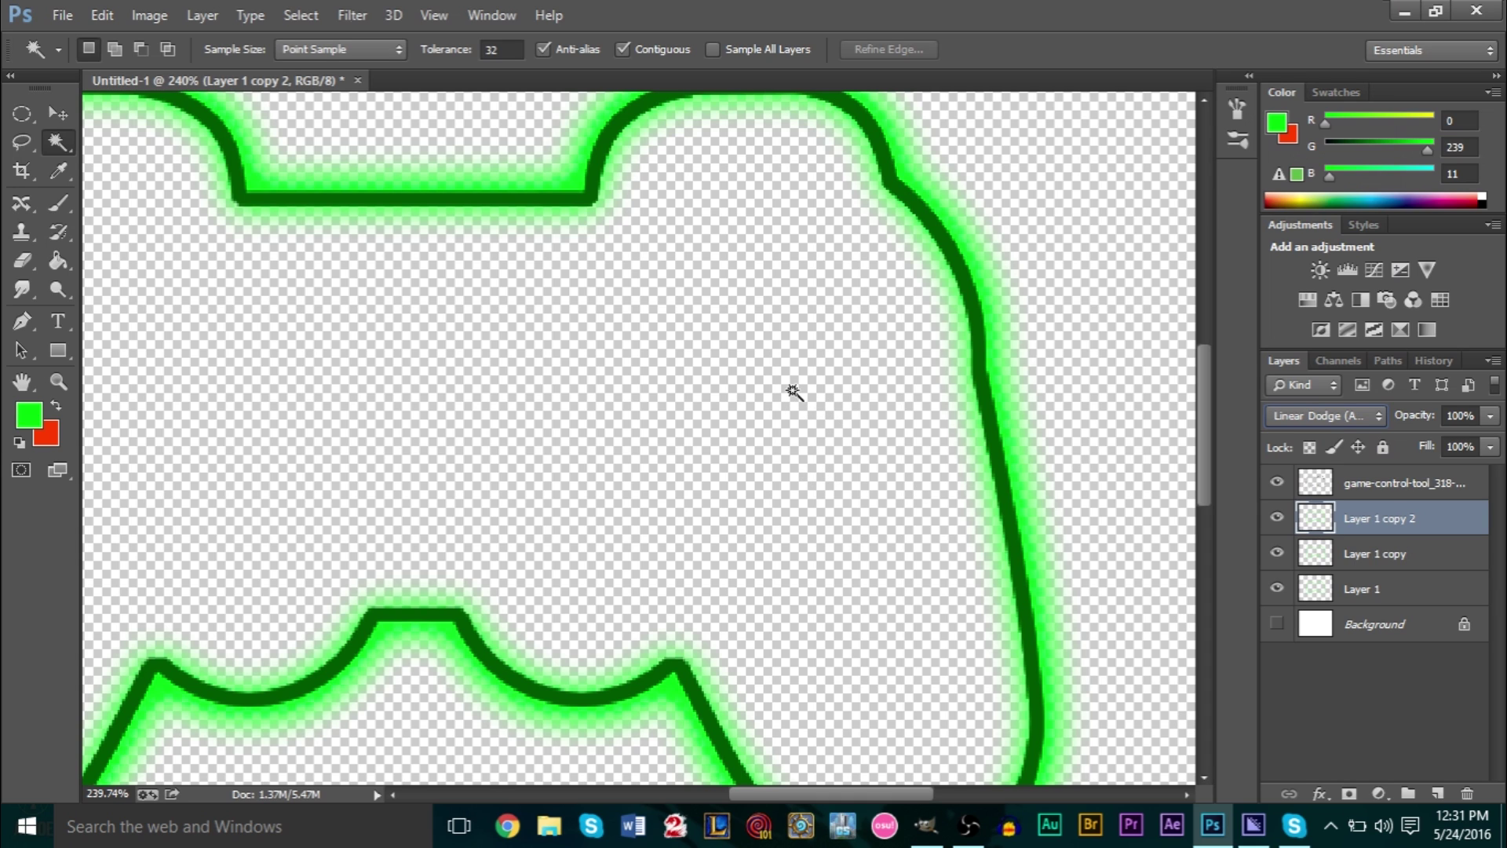
key(alt)
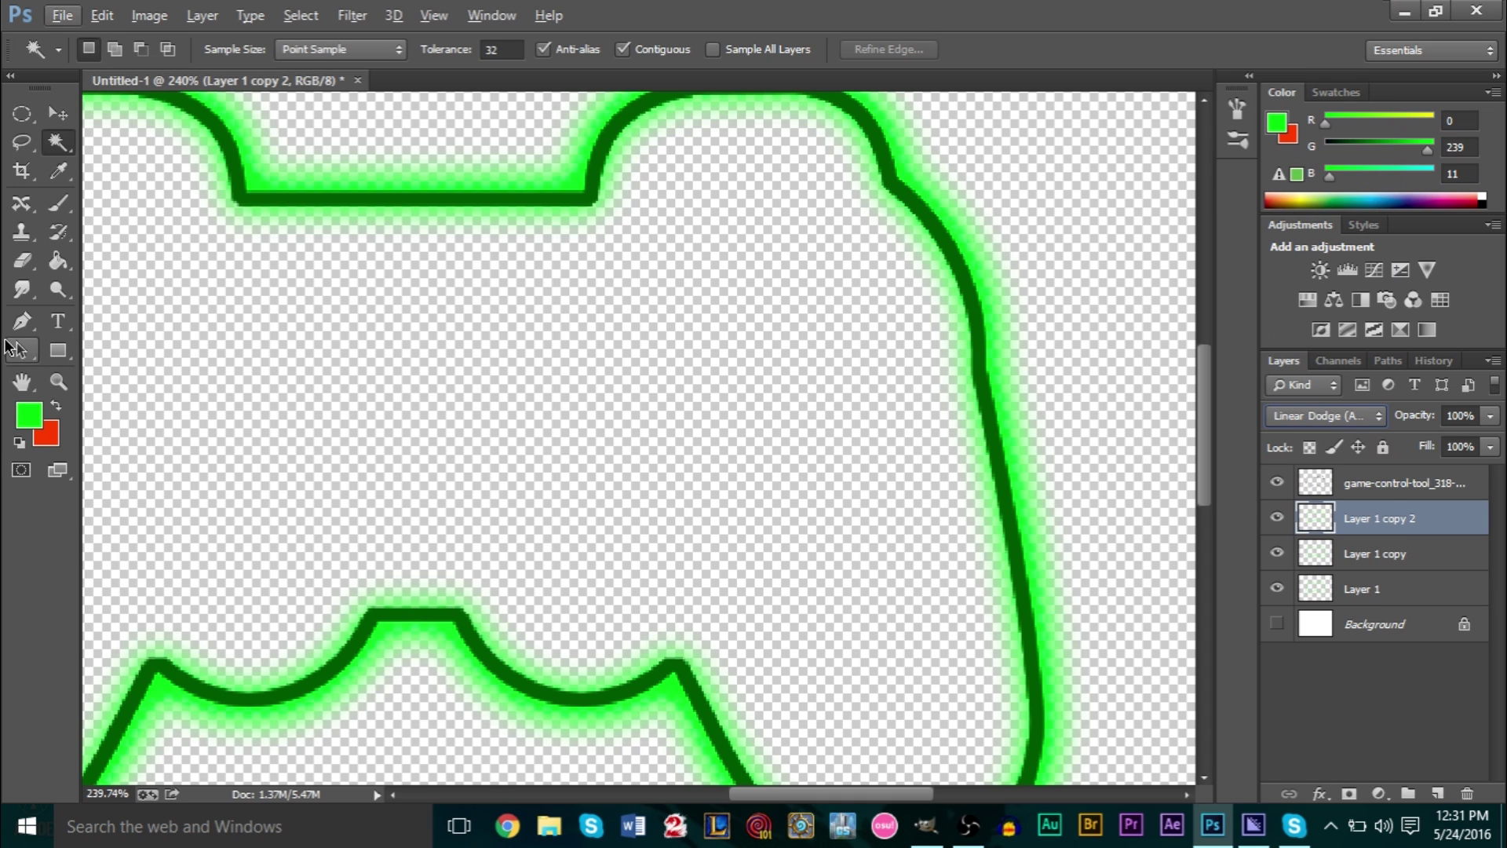
key(a)
click(62, 116)
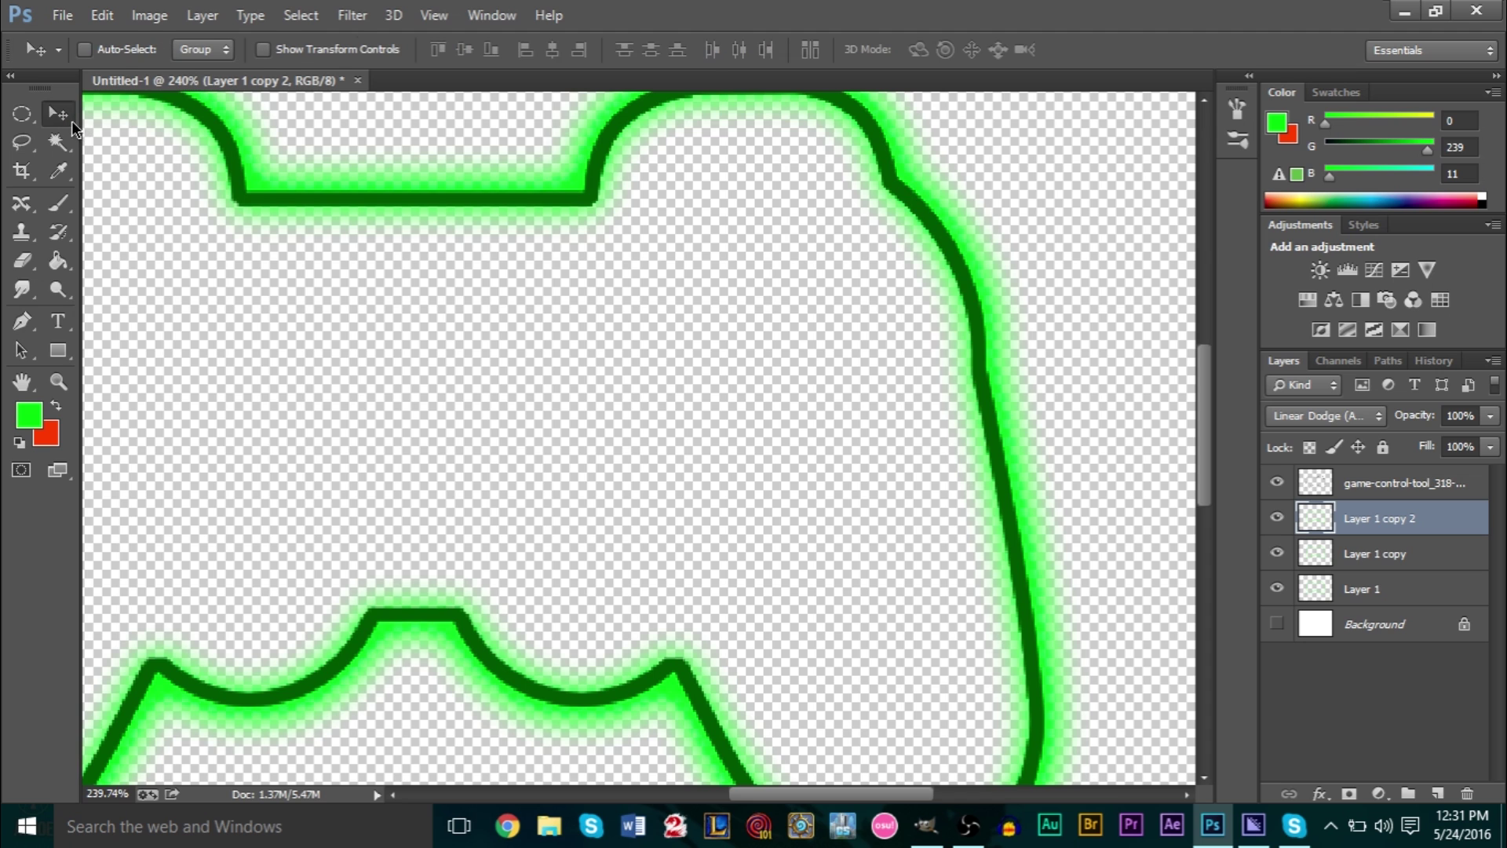
scroll(284, 255, down, 3)
scroll(284, 255, up, 1)
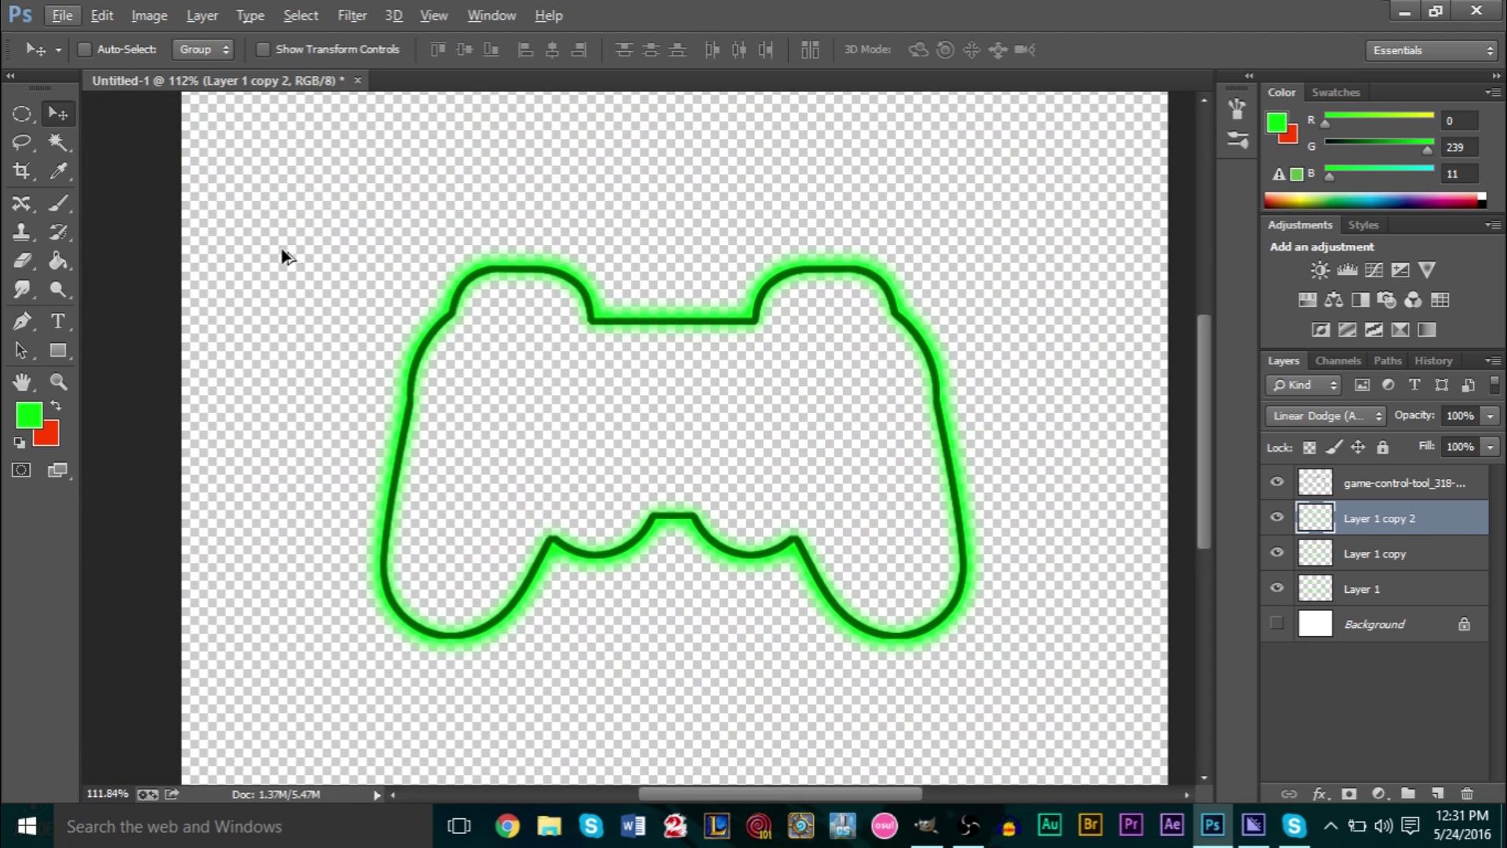